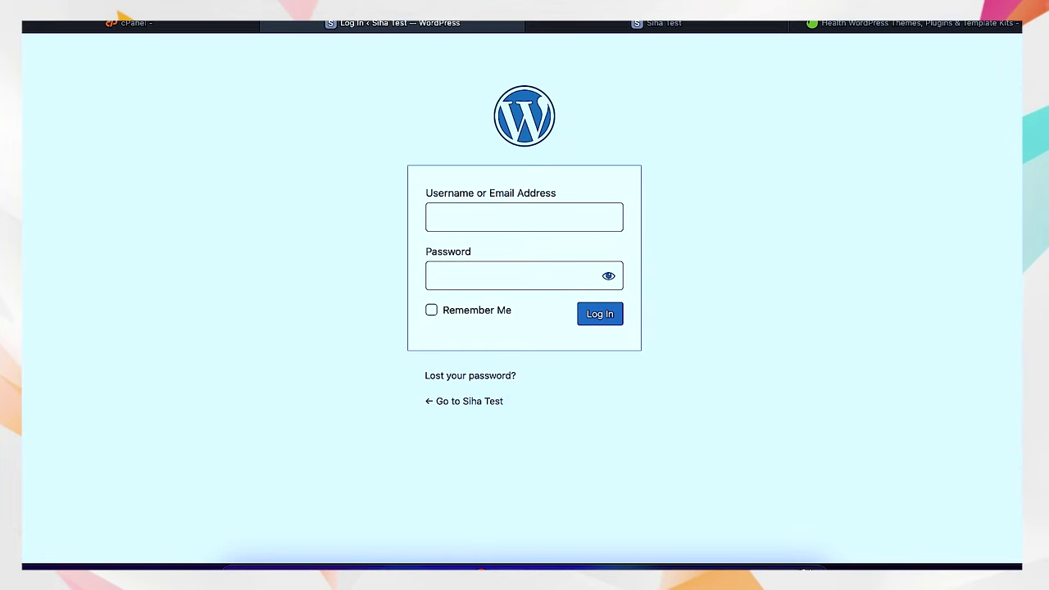
Copy the username from the WordPress logins document in Microsoft Word and paste it into the login form's username field
{"action": "left_click", "coordinate": [492, 217]}
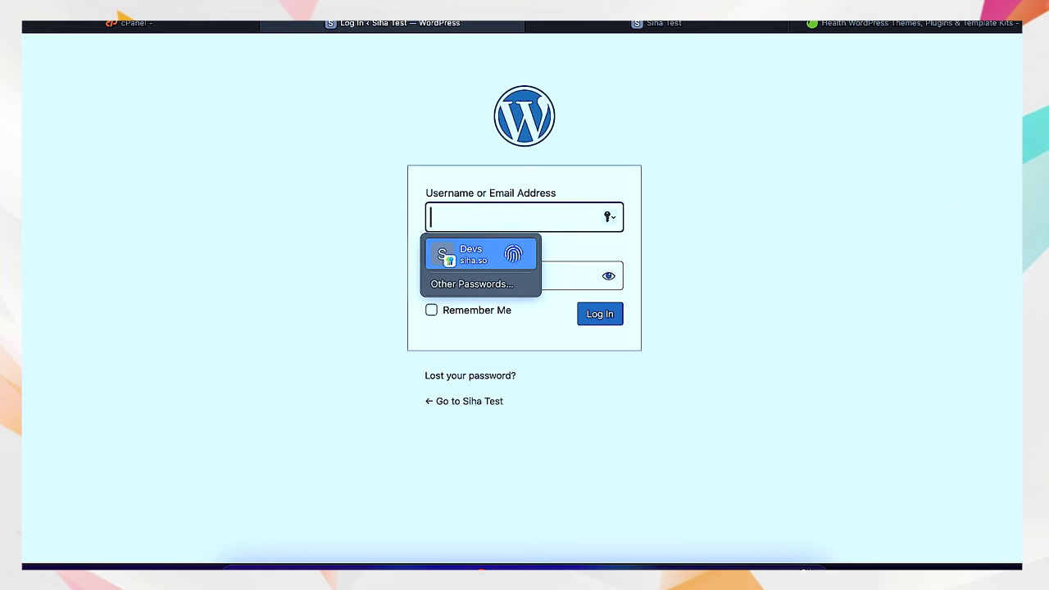
{"action": "left_click", "coordinate": [799, 278]}
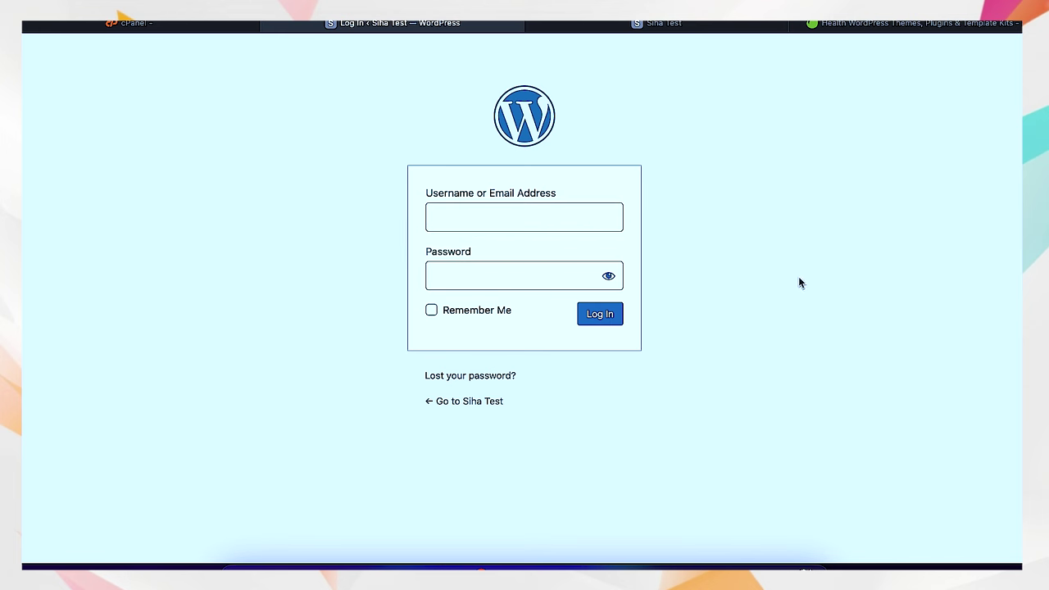
{"action": "left_click", "coordinate": [461, 218]}
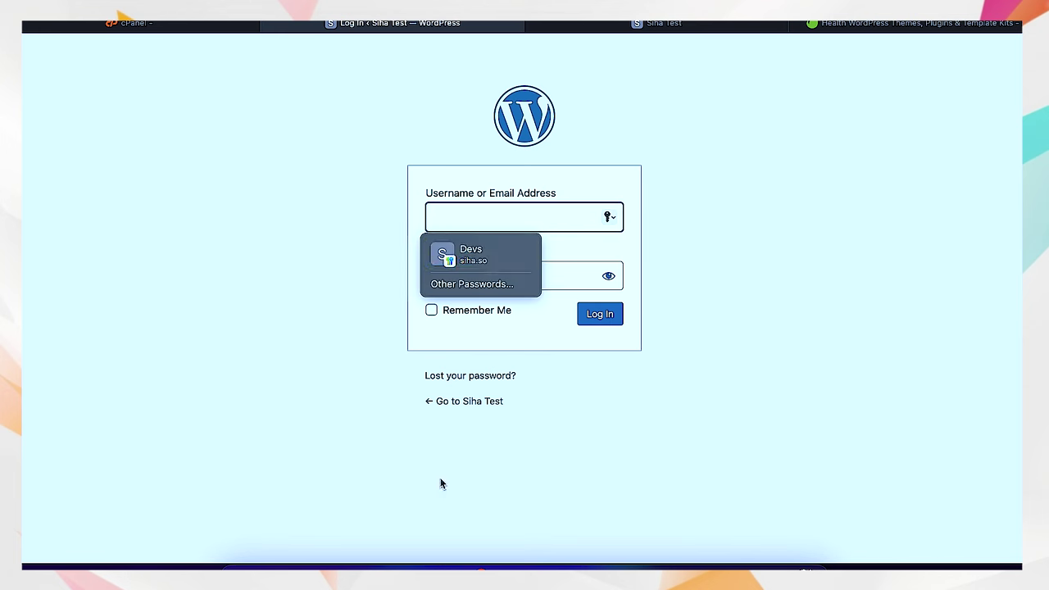
{"action": "left_click", "coordinate": [563, 569]}
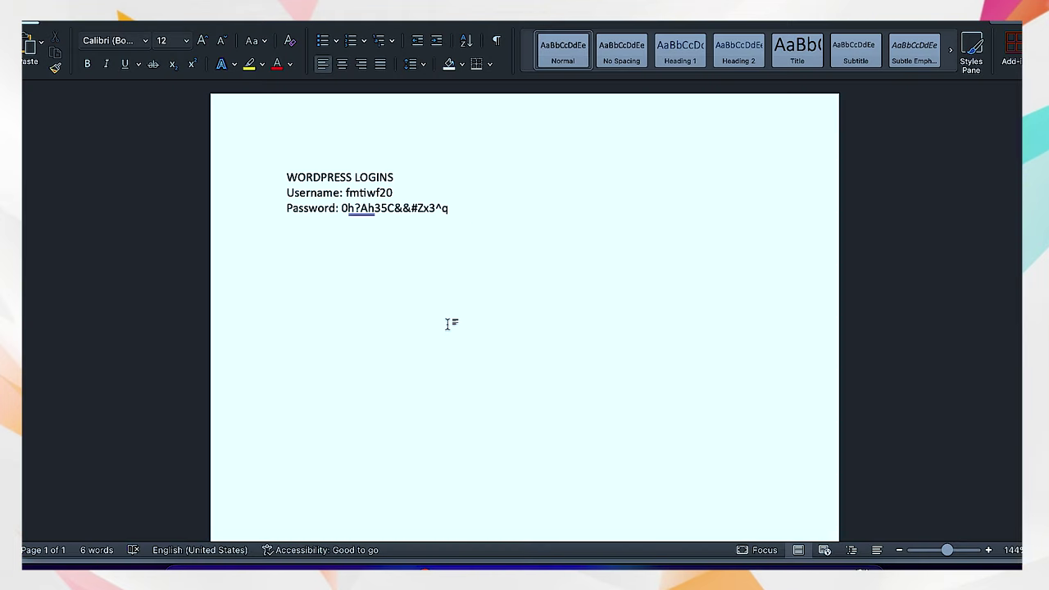
{"action": "left_click_drag", "start_coordinate": [398, 192], "coordinate": [345, 195]}
{"action": "key", "text": "super+c"}
{"action": "left_click", "coordinate": [251, 565]}
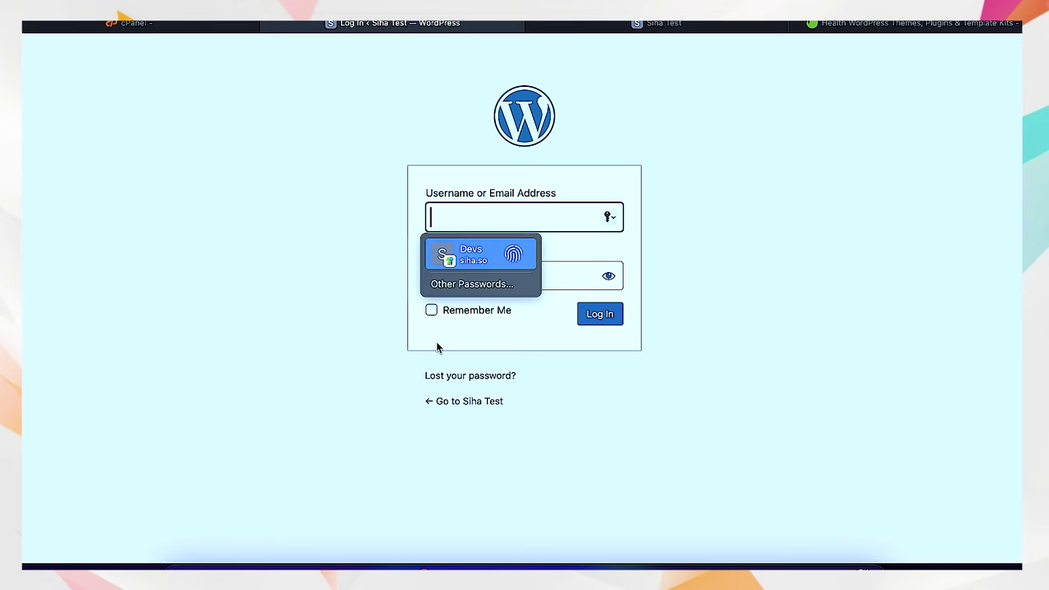
{"action": "key", "text": "super+v"}
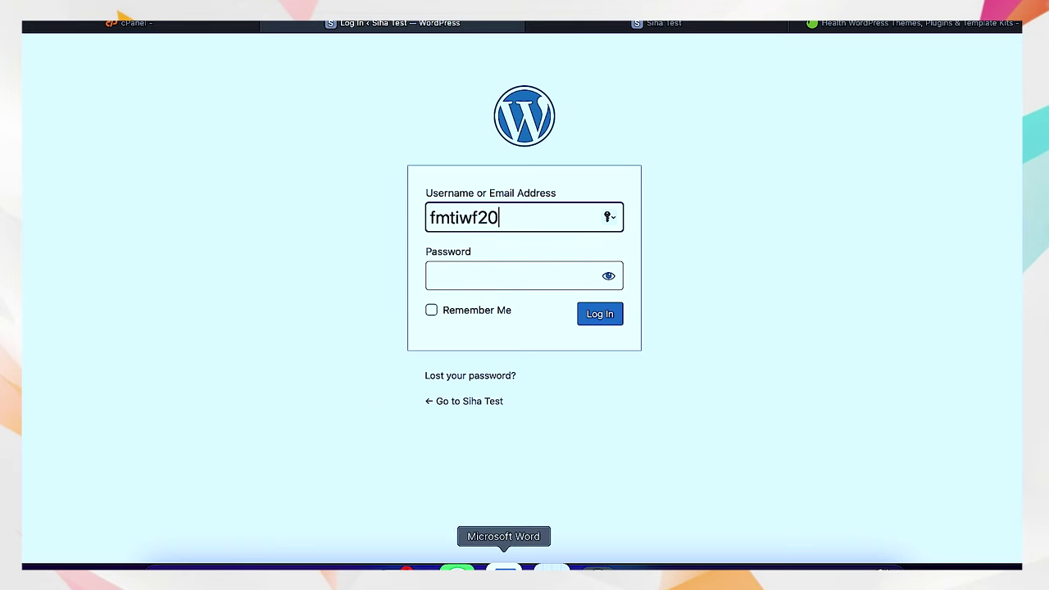
Copy the account password from the Word document into the login form, log in, and decline to save the password for now
{"action": "left_click", "coordinate": [503, 567]}
{"action": "left_click_drag", "start_coordinate": [458, 217], "coordinate": [349, 218]}
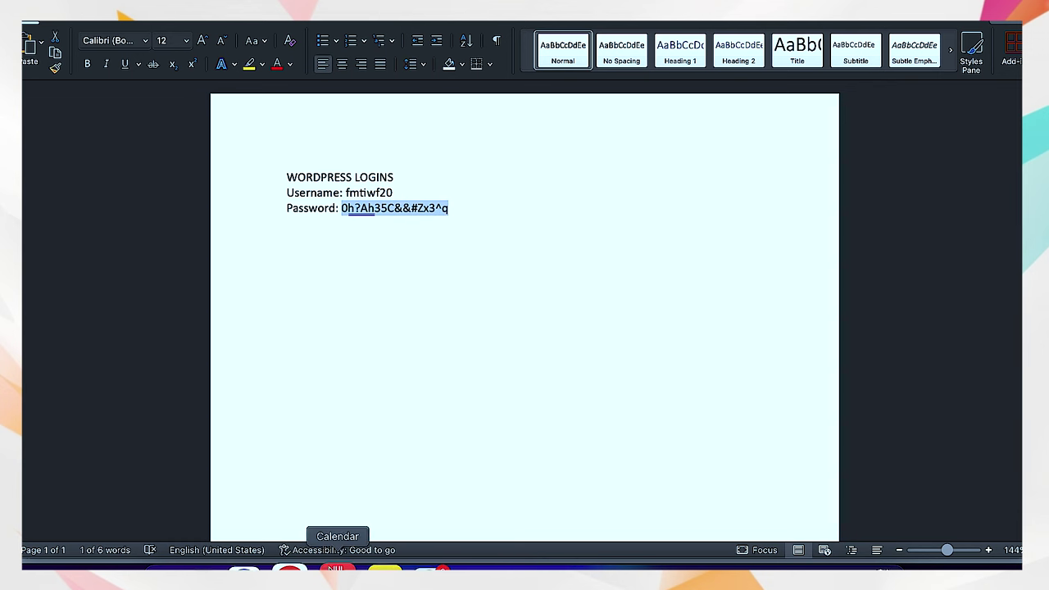
{"action": "left_click", "coordinate": [260, 567]}
{"action": "left_click", "coordinate": [503, 279]}
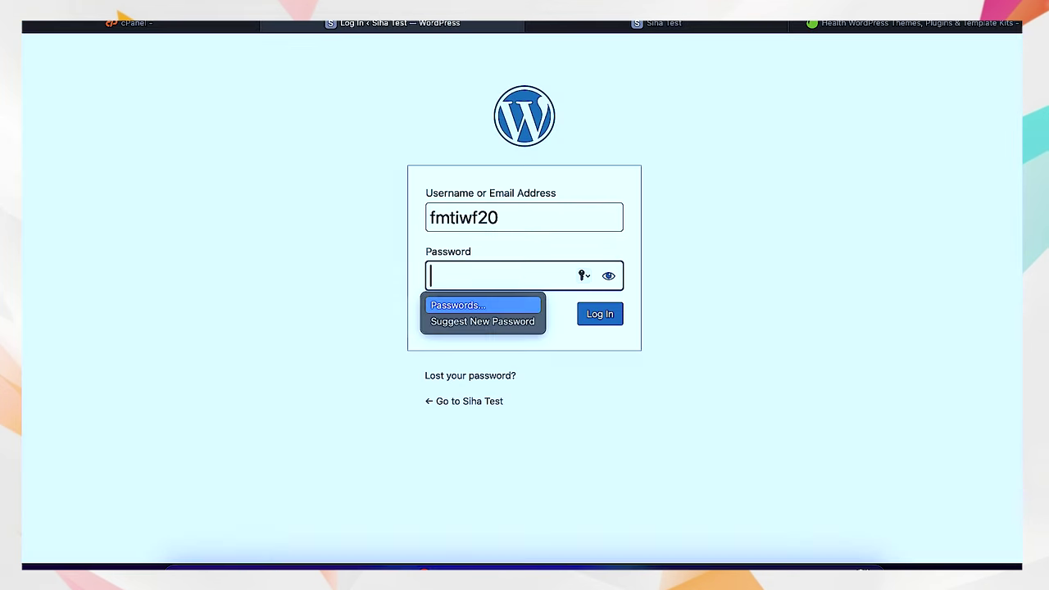
{"action": "key", "text": "super+v"}
{"action": "left_click", "coordinate": [597, 319]}
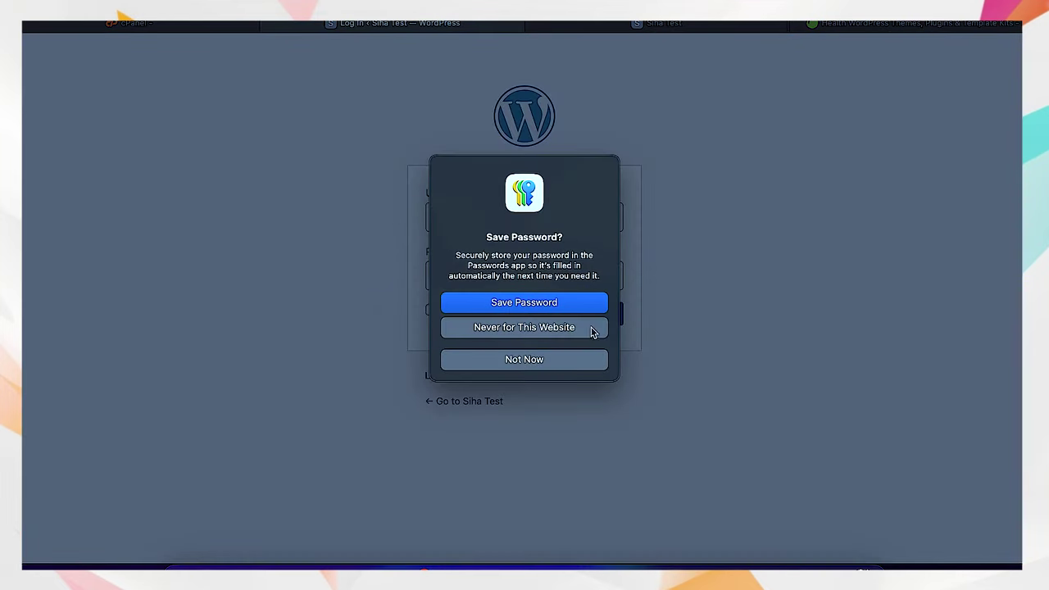
{"action": "left_click", "coordinate": [527, 362]}
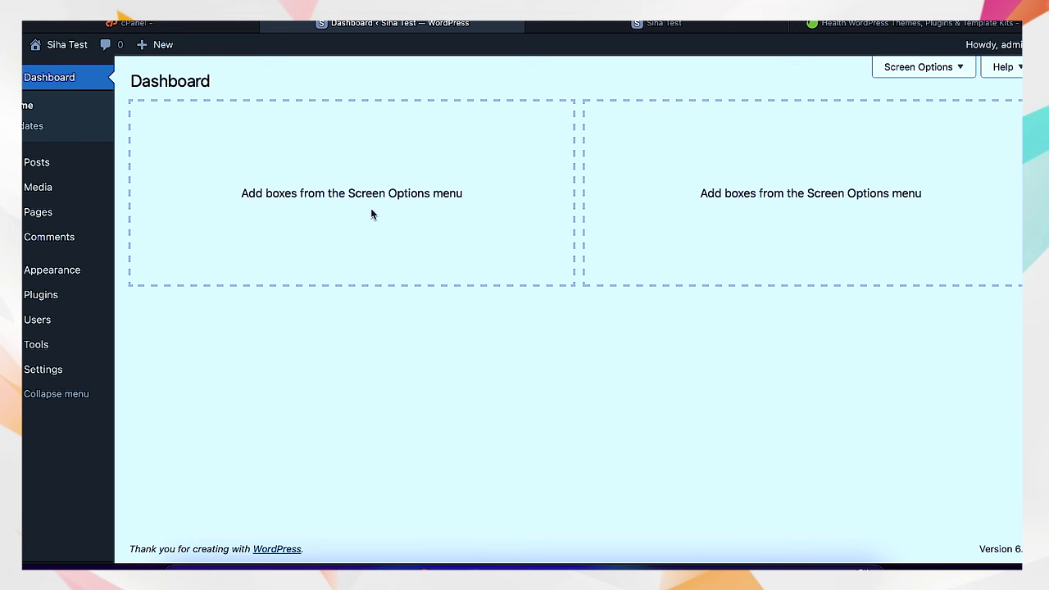
View the Siha Test front page while logged in, then return to the WordPress dashboard
{"action": "mouse_move", "coordinate": [56, 294]}
{"action": "left_click", "coordinate": [662, 23]}
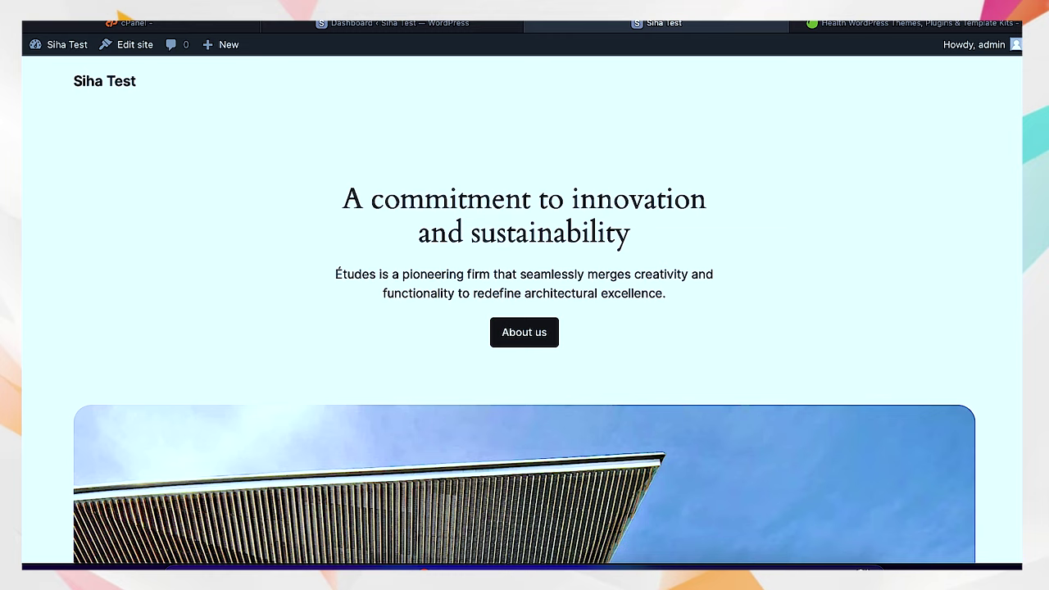
{"action": "scroll", "coordinate": [728, 124], "scroll_direction": "down", "scroll_amount": 10}
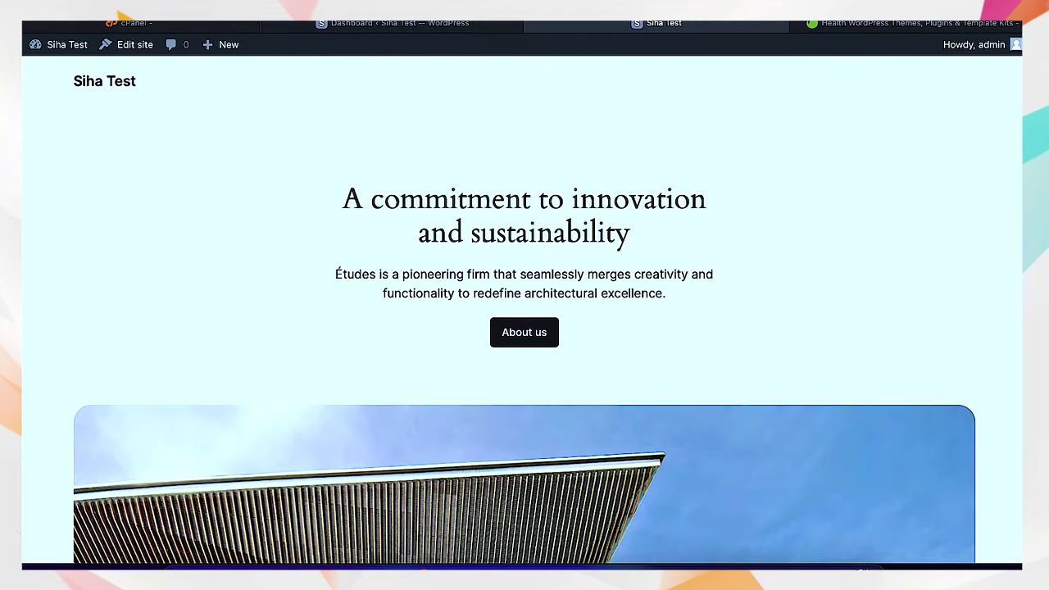
{"action": "left_click", "coordinate": [410, 23]}
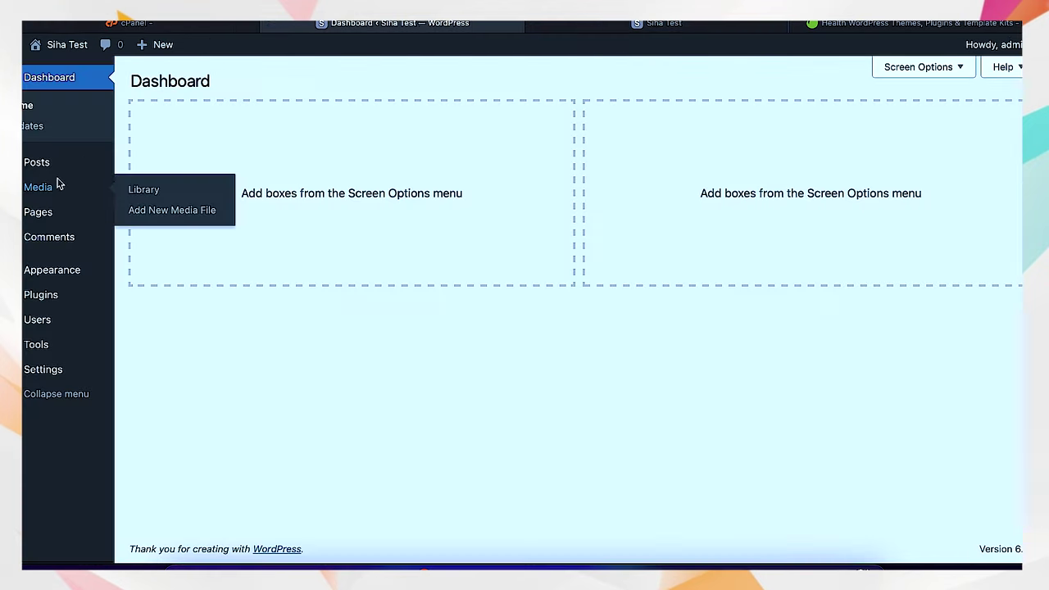
{"action": "mouse_move", "coordinate": [50, 220]}
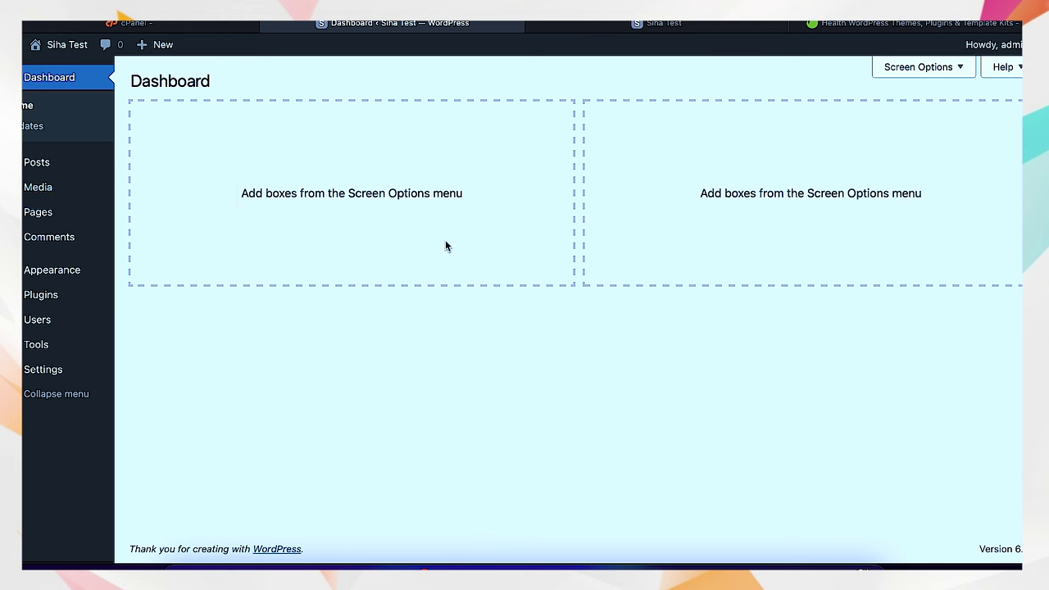
Load the siha.so site in a new private browsing window to view it as a visitor
{"action": "key", "text": "super+shift+n"}
{"action": "type", "text": "siha"}
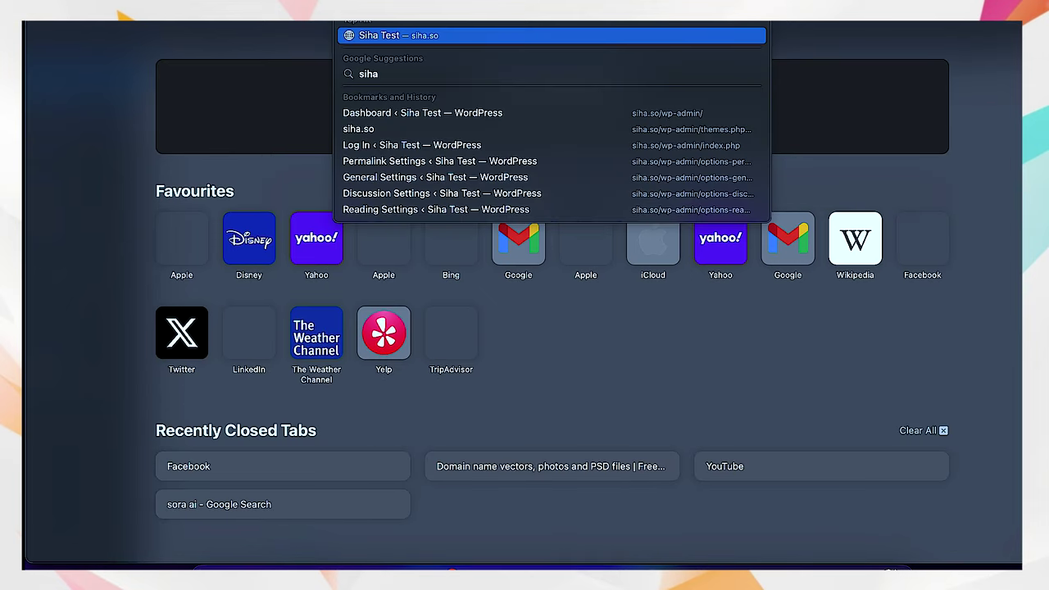
{"action": "key", "text": "Return"}
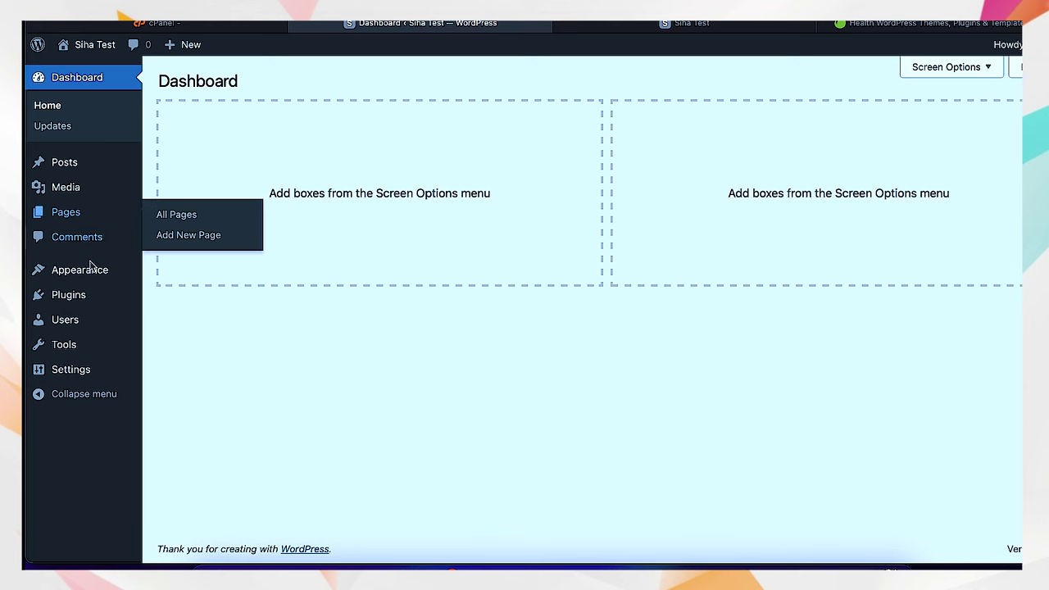
Go to the page for adding new plugins and search for "maintenance"
{"action": "mouse_move", "coordinate": [86, 308]}
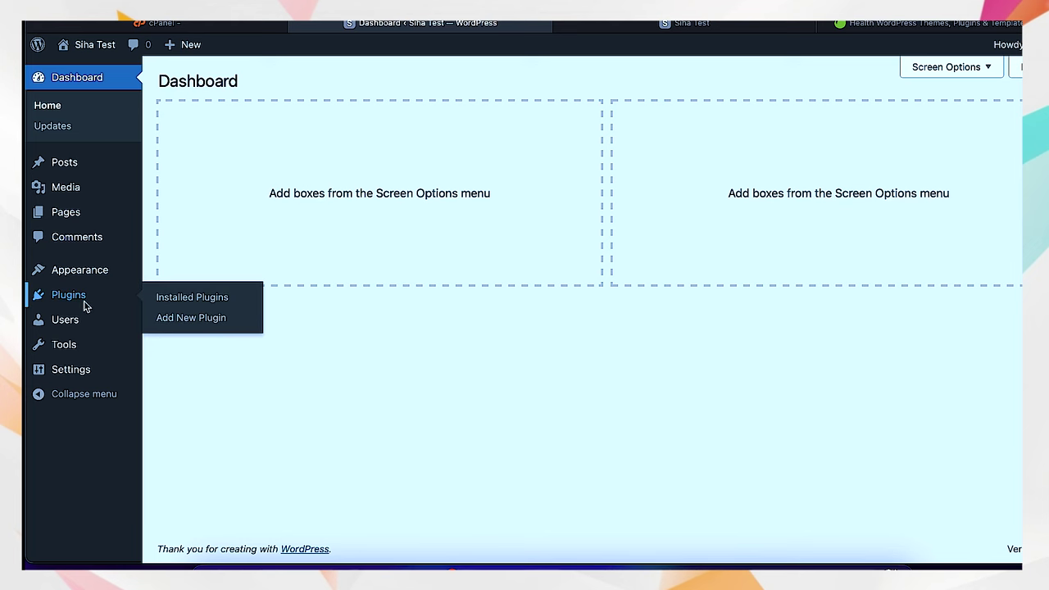
{"action": "left_click", "coordinate": [85, 303]}
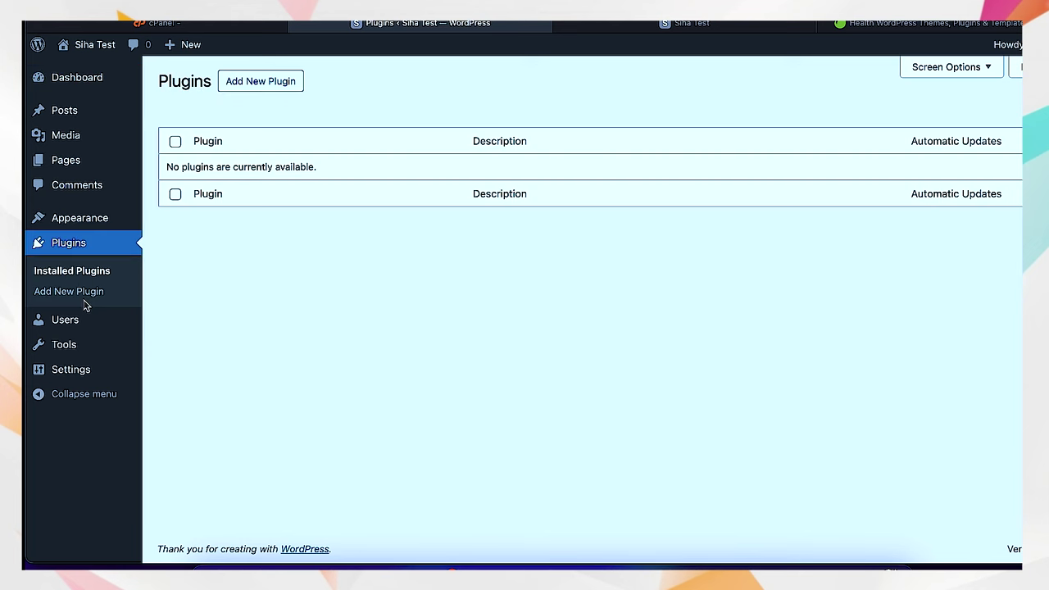
{"action": "left_click", "coordinate": [266, 85]}
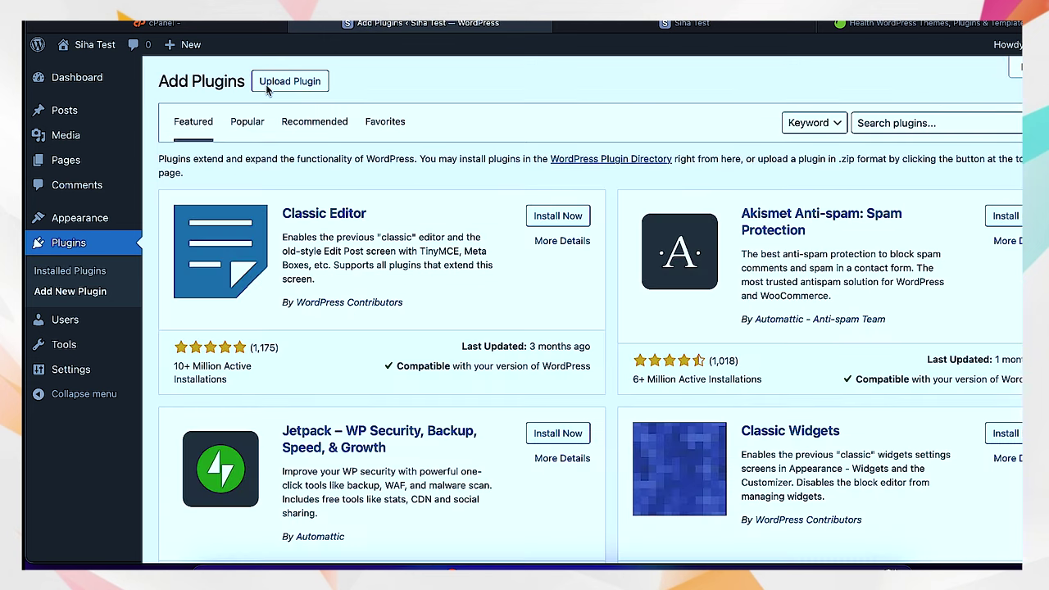
{"action": "left_click", "coordinate": [884, 125]}
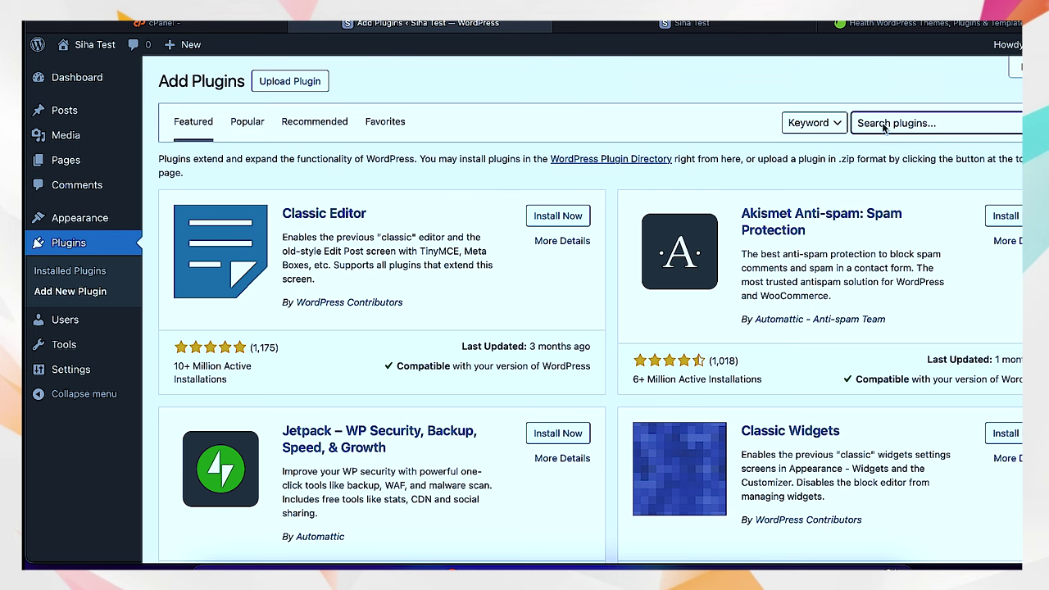
{"action": "type", "text": "maintenance"}
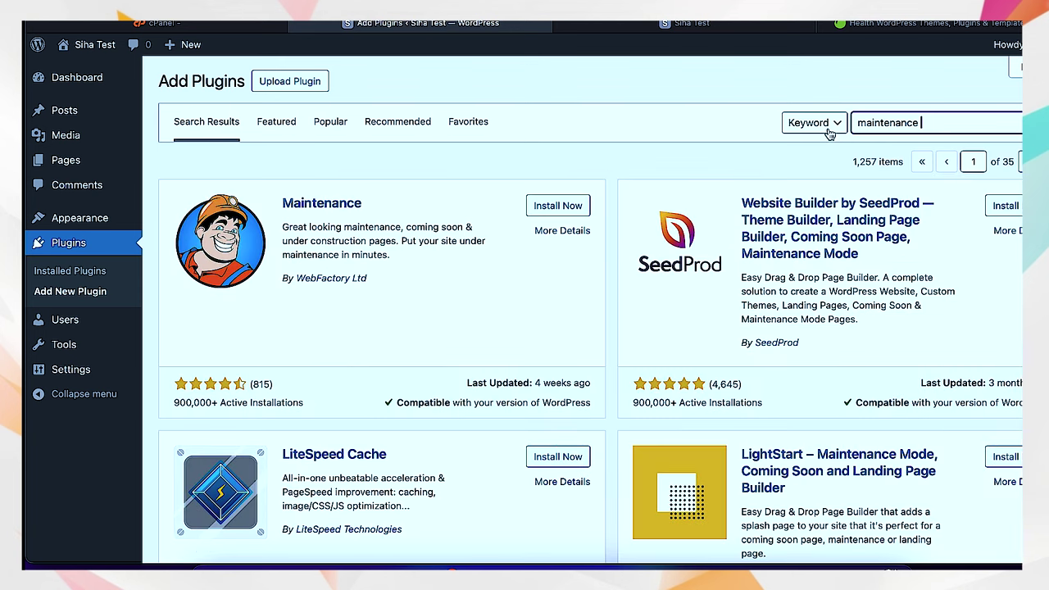
Install the Maintenance plugin by WebFactory Ltd and the LiteSpeed Cache plugin from the search results
{"action": "left_click", "coordinate": [583, 203]}
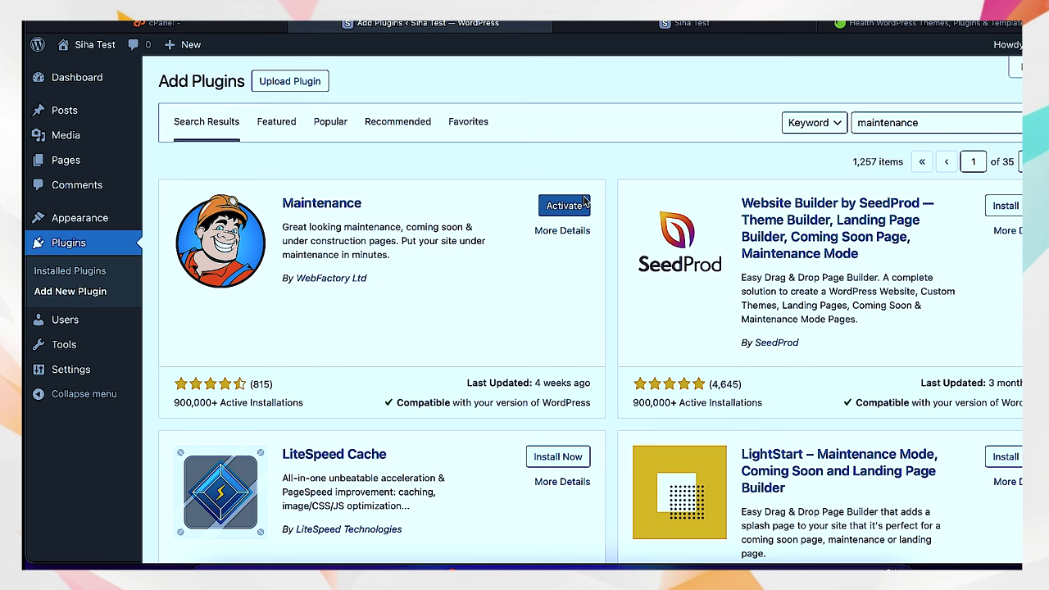
{"action": "scroll", "coordinate": [571, 355], "scroll_direction": "down", "scroll_amount": 1}
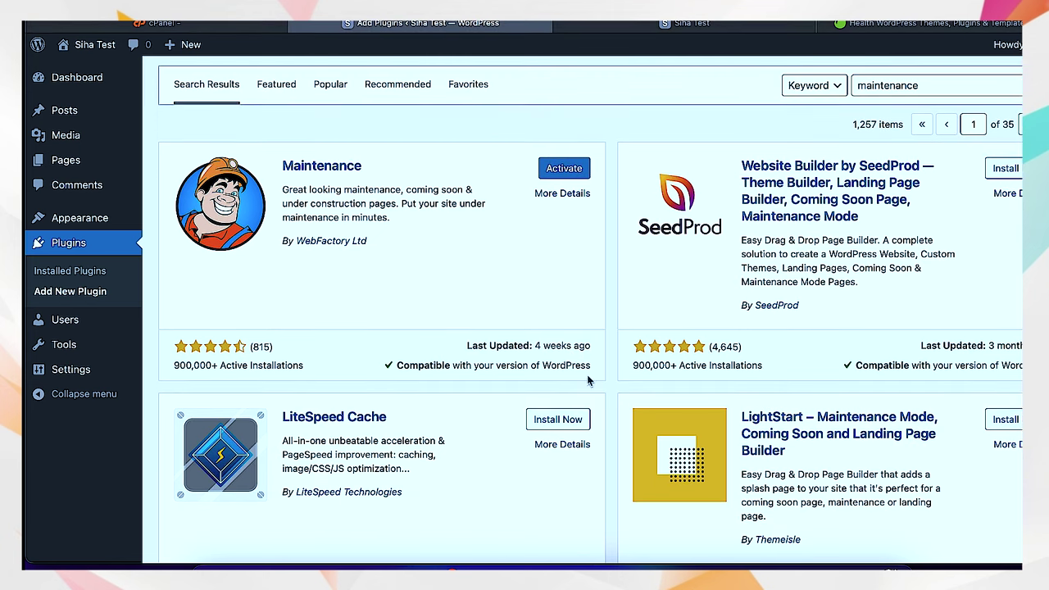
{"action": "left_click", "coordinate": [564, 423]}
{"action": "scroll", "coordinate": [312, 270], "scroll_direction": "up", "scroll_amount": 1}
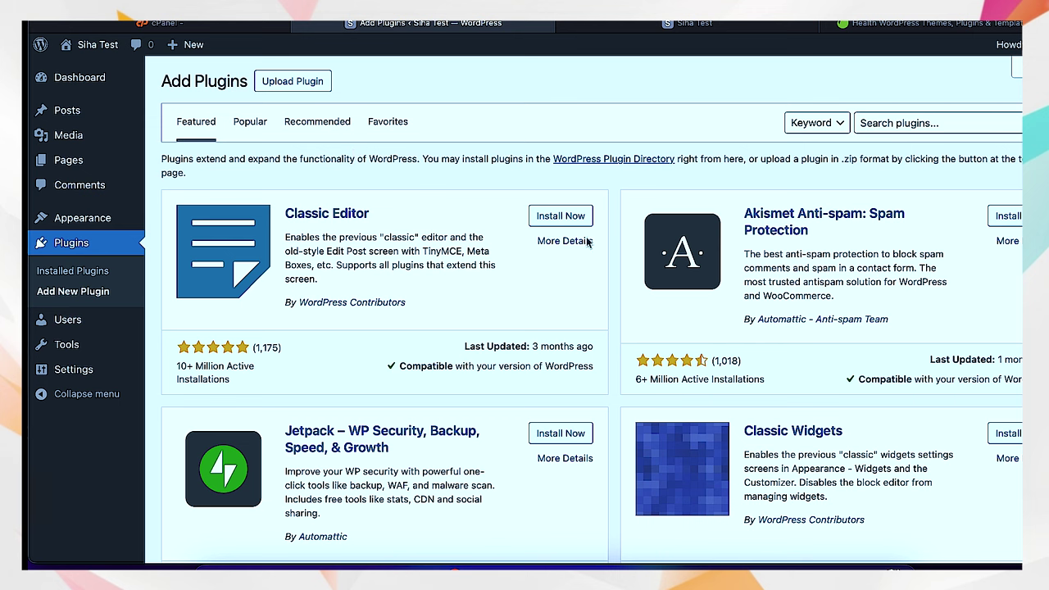
Try to install the Classic Editor plugin from the featured plugins and dismiss its notice
{"action": "left_click", "coordinate": [574, 217]}
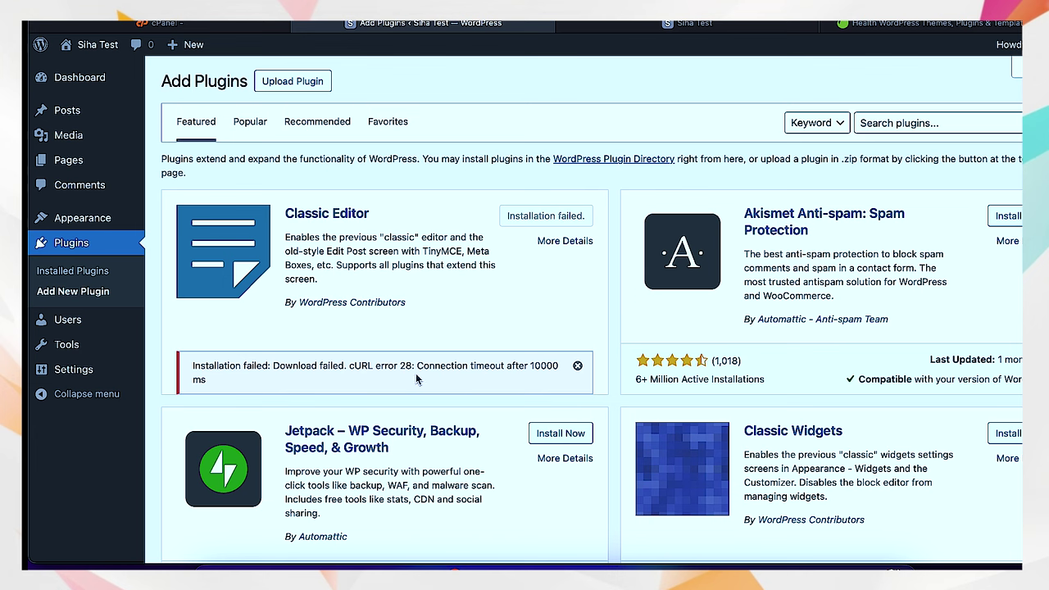
{"action": "left_click", "coordinate": [578, 365]}
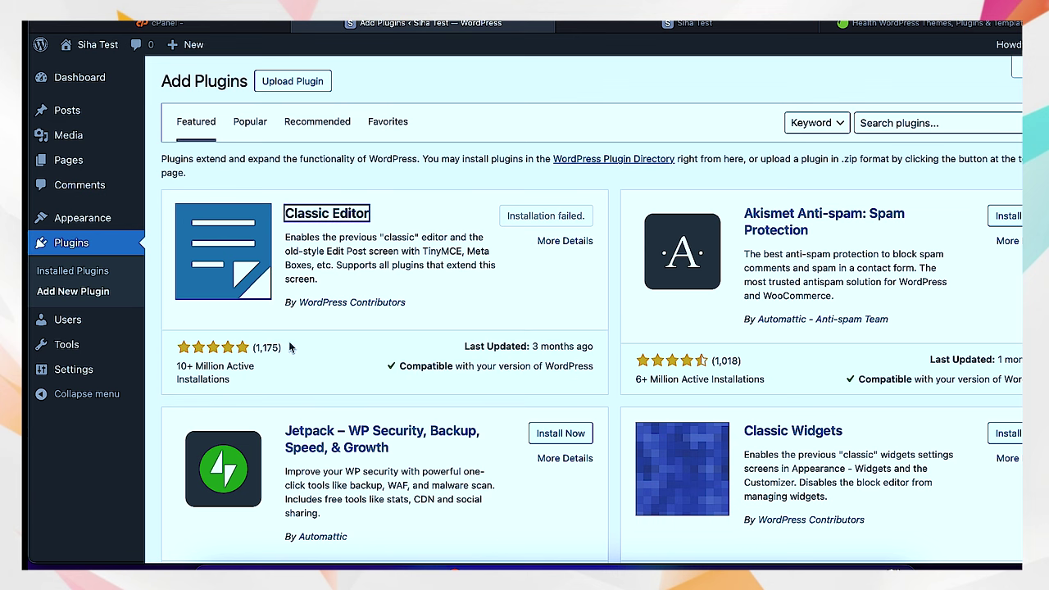
Bulk-activate LiteSpeed Cache and Maintenance on the installed plugins page and dismiss the Maintenance welcome pop-up
{"action": "left_click", "coordinate": [82, 242]}
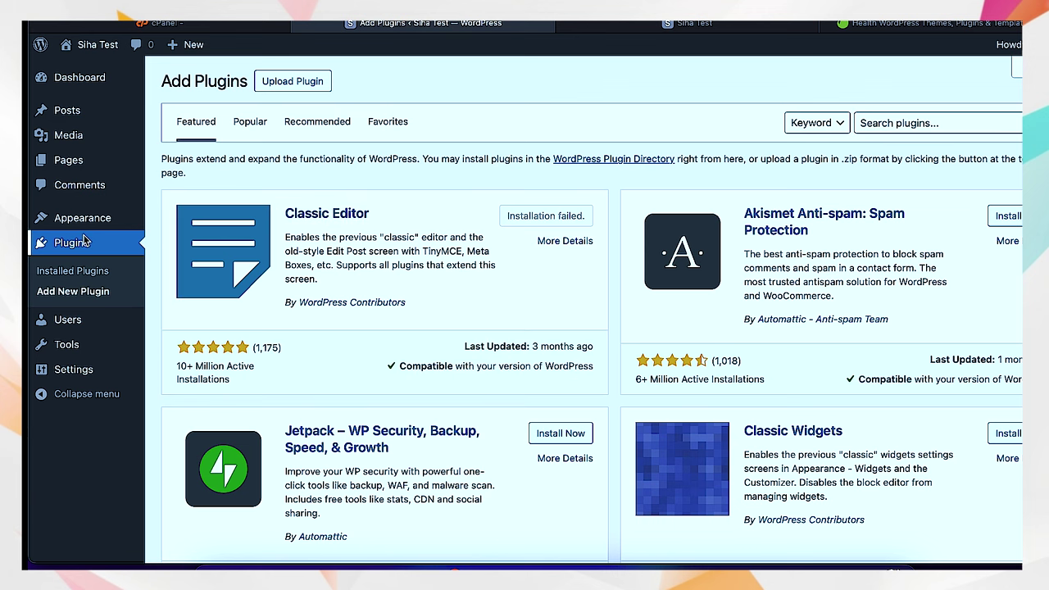
{"action": "left_click", "coordinate": [178, 164]}
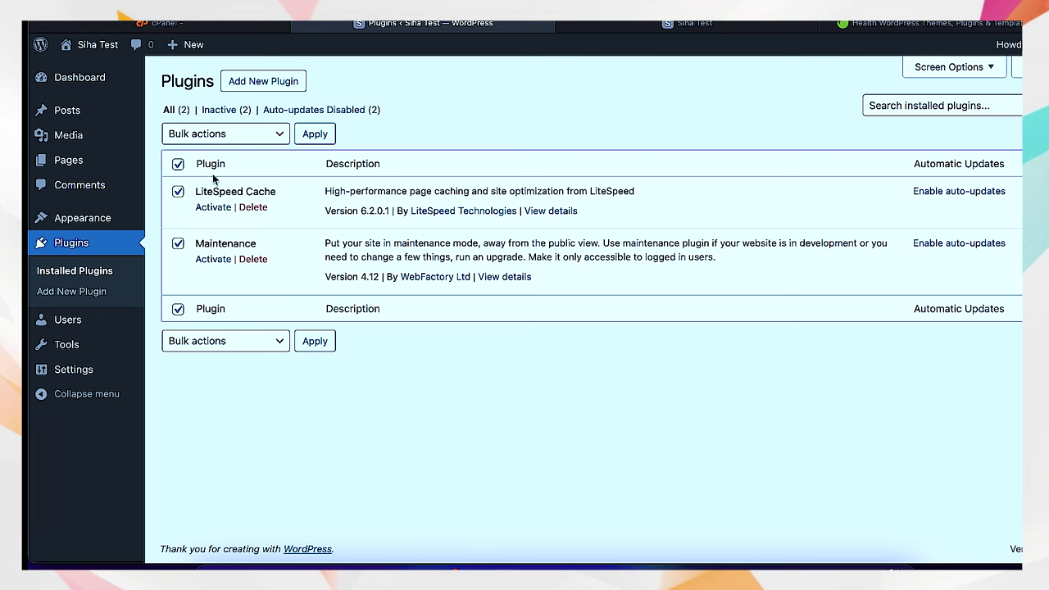
{"action": "left_click", "coordinate": [251, 136]}
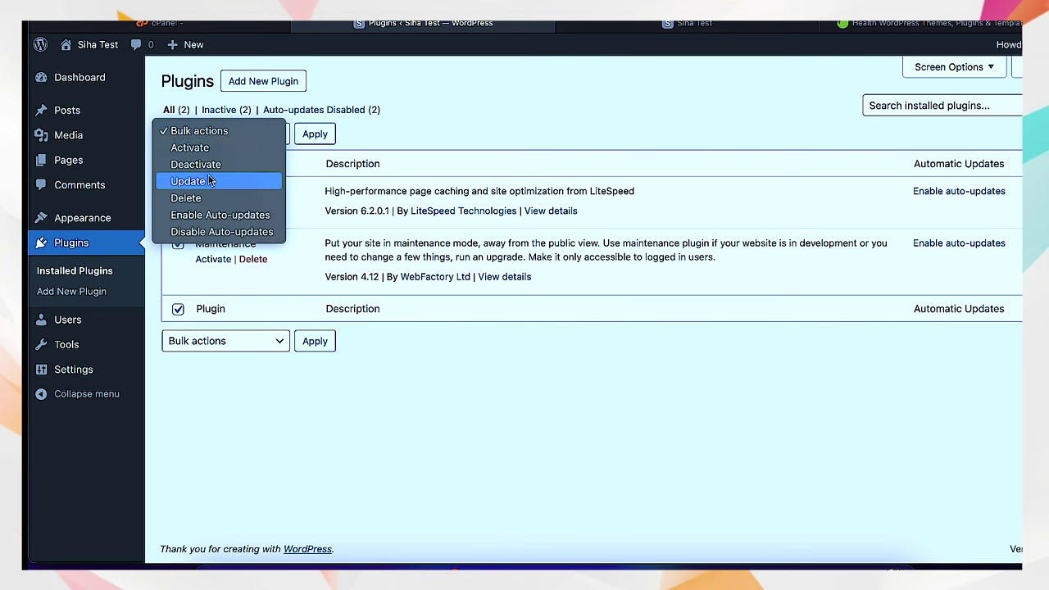
{"action": "left_click", "coordinate": [206, 150]}
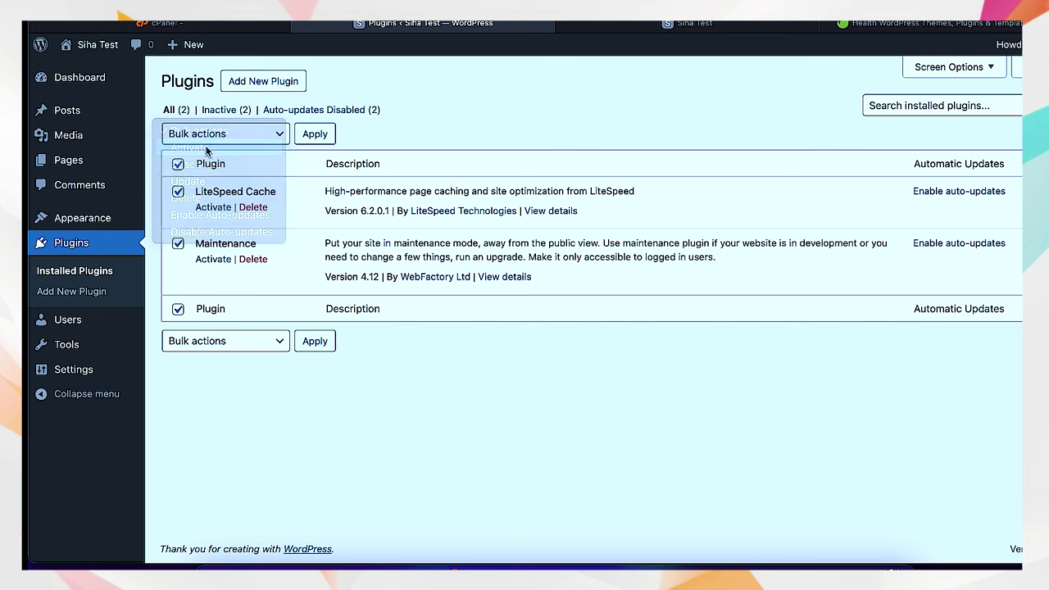
{"action": "left_click", "coordinate": [316, 136]}
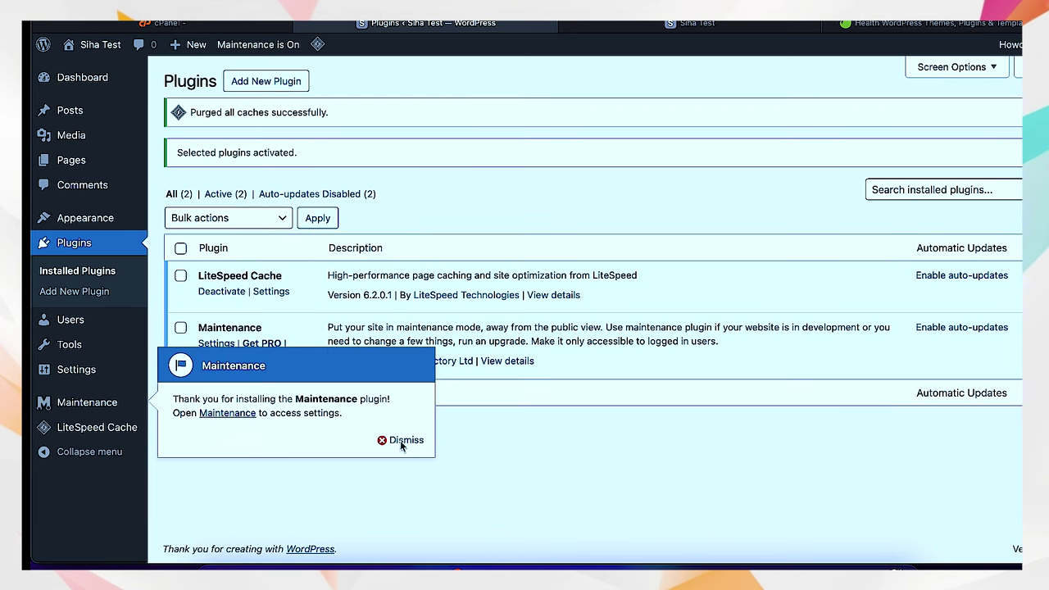
{"action": "left_click", "coordinate": [403, 441]}
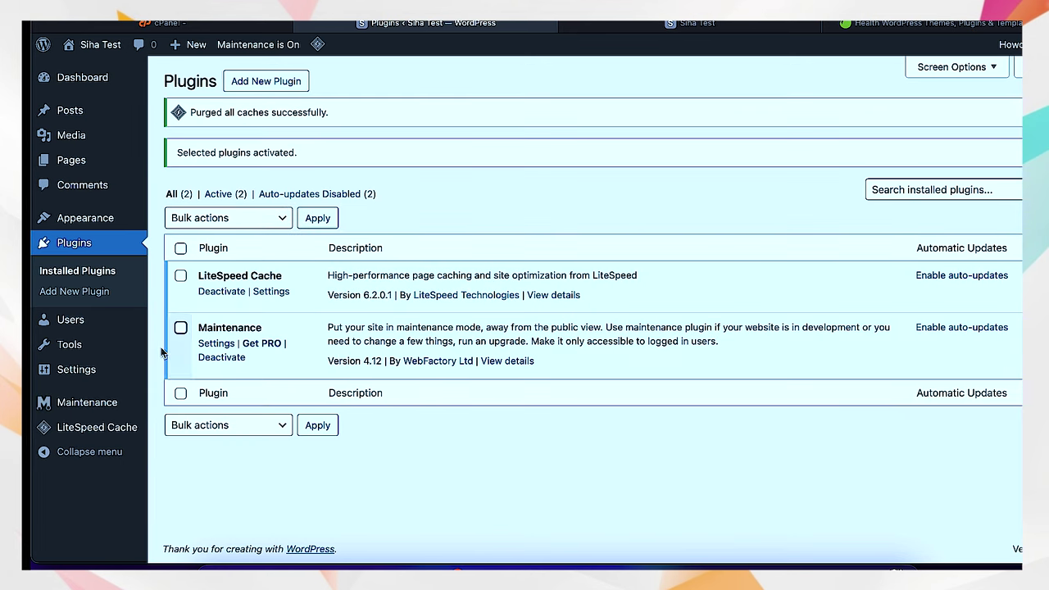
Open the Maintenance plugin's settings page and close the PRO licence offer
{"action": "left_click", "coordinate": [82, 410]}
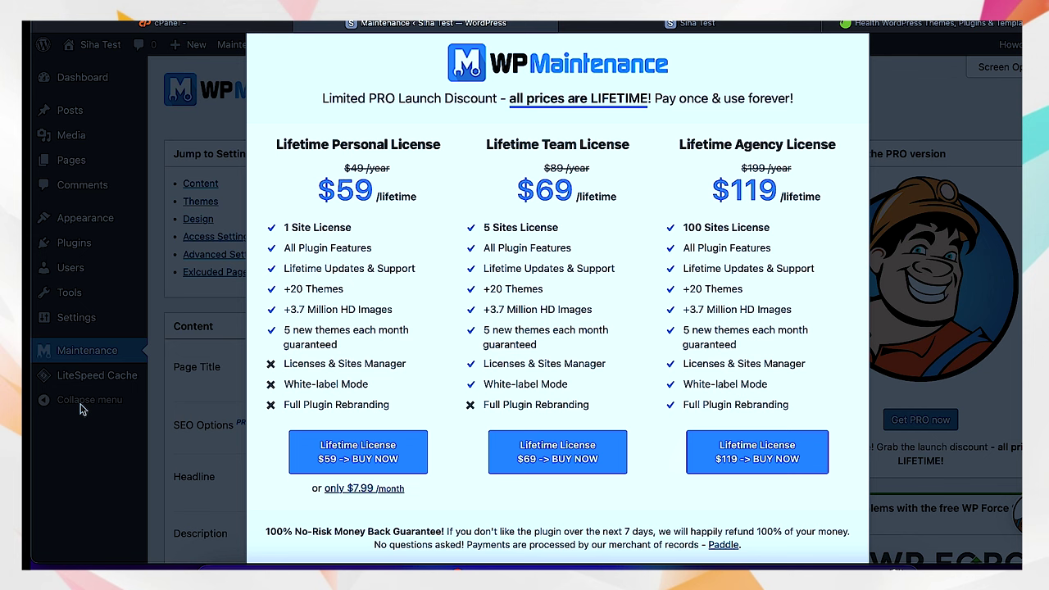
{"action": "left_click", "coordinate": [913, 100]}
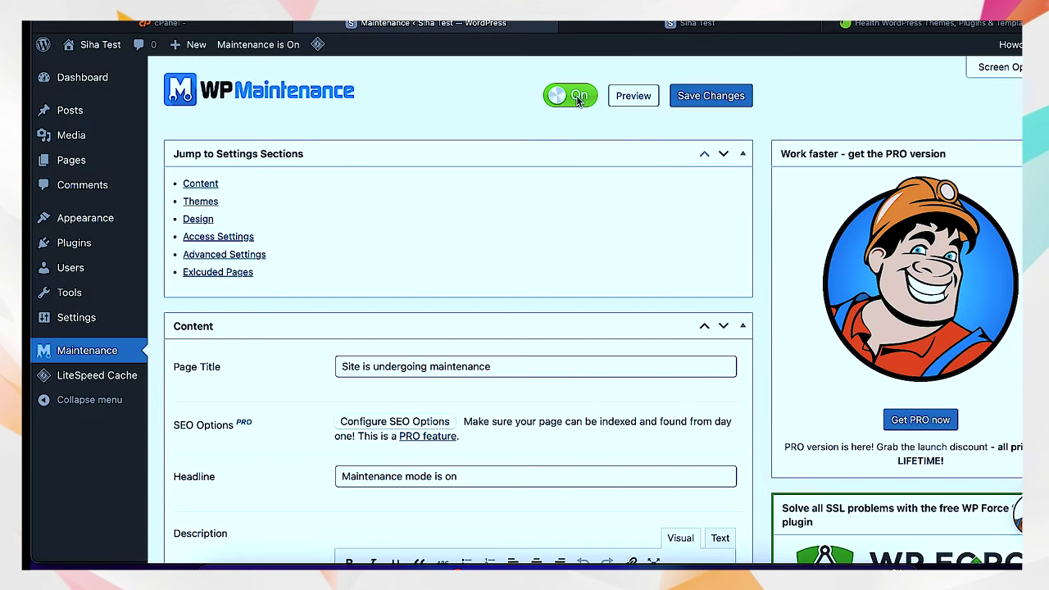
Check the site's maintenance page in a private browsing window, opening and closing its user login panel
{"action": "key", "text": "super+shift+n"}
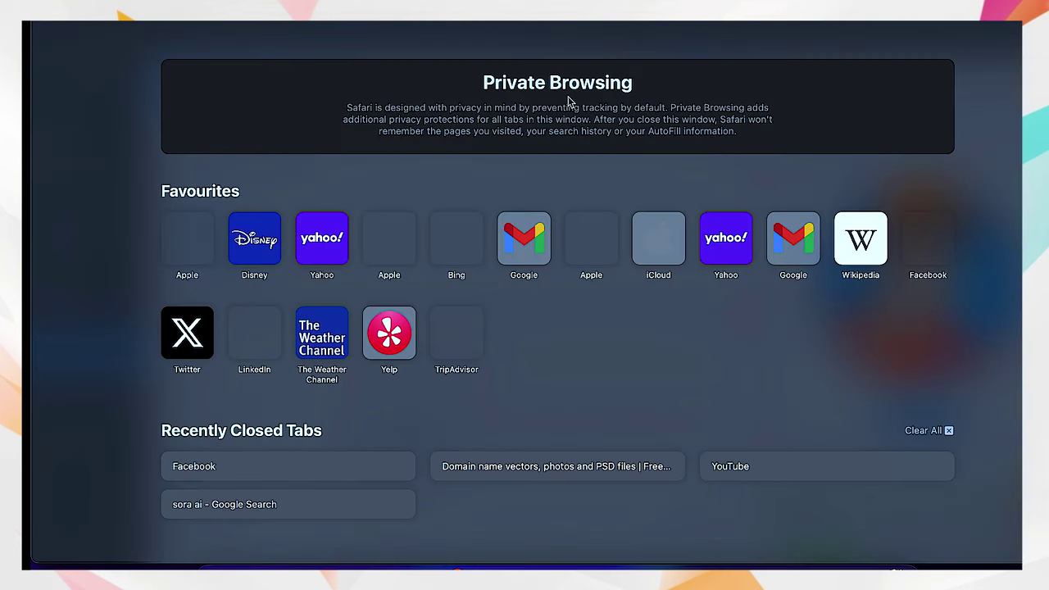
{"action": "type", "text": "site"}
{"action": "key", "text": "Return"}
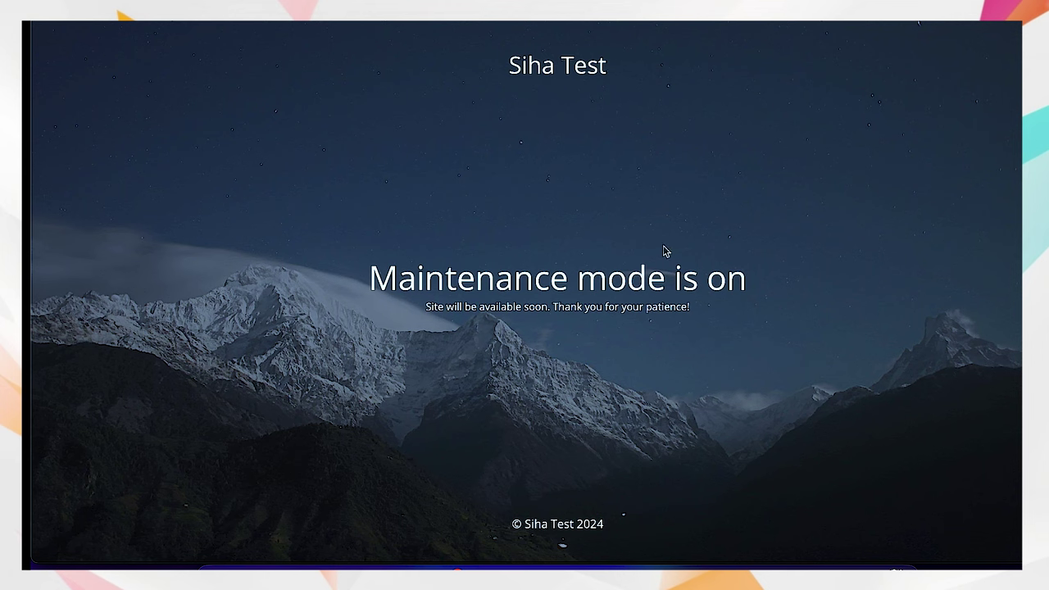
{"action": "left_click", "coordinate": [1018, 177]}
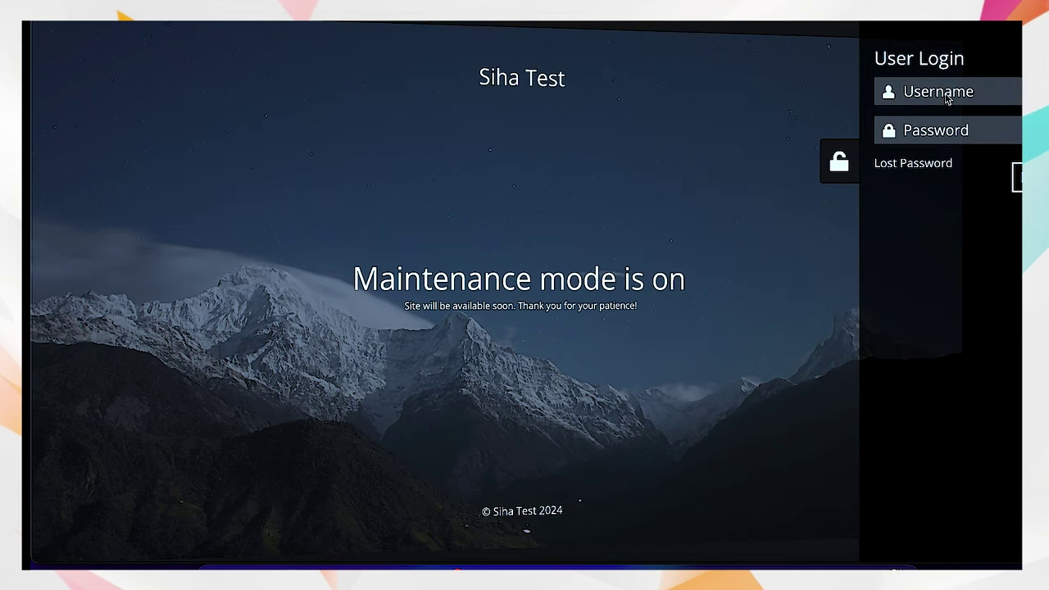
{"action": "left_click", "coordinate": [835, 164]}
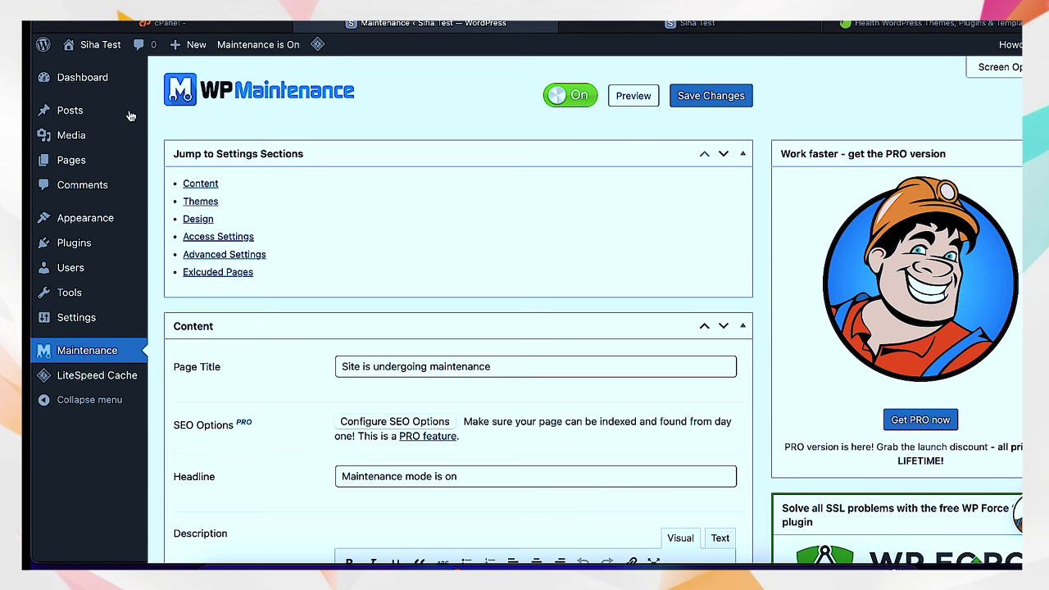
Return to the WordPress dashboard and switch to Envato Elements, choosing WordPress as the search category
{"action": "left_click", "coordinate": [90, 87]}
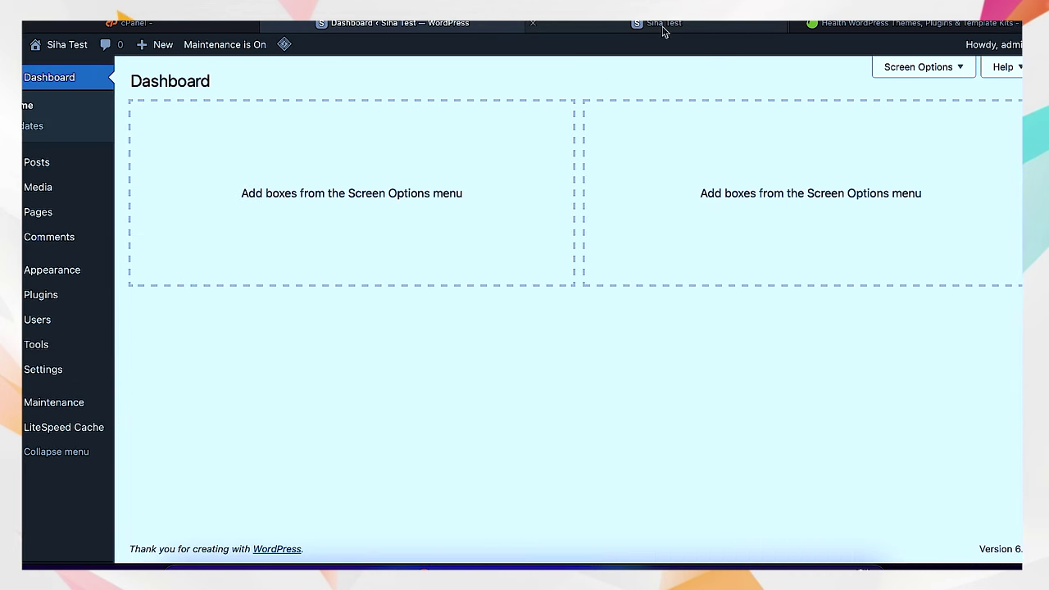
{"action": "left_click", "coordinate": [854, 25]}
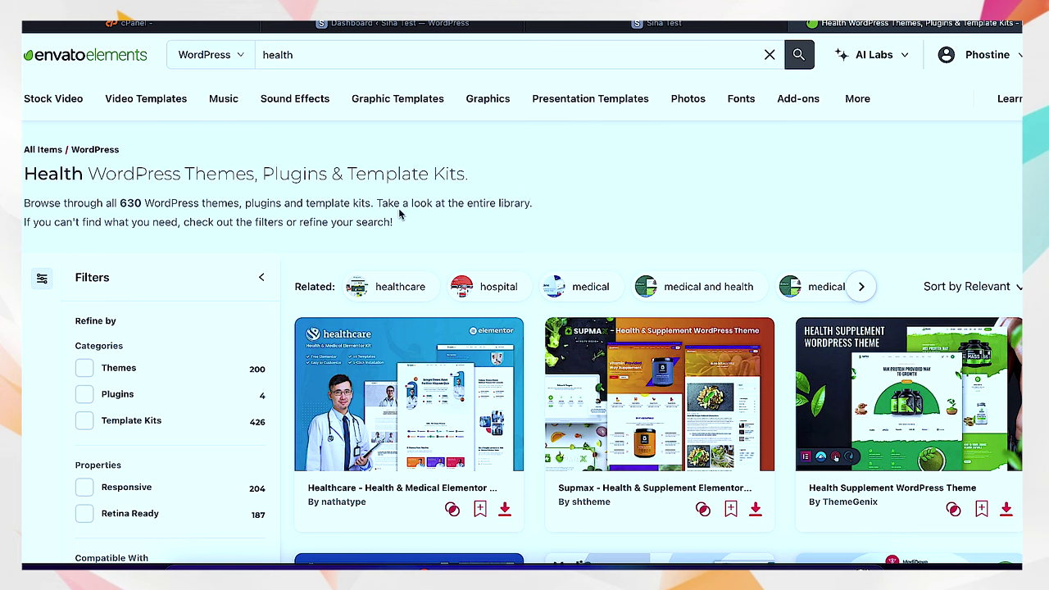
{"action": "left_click", "coordinate": [234, 56]}
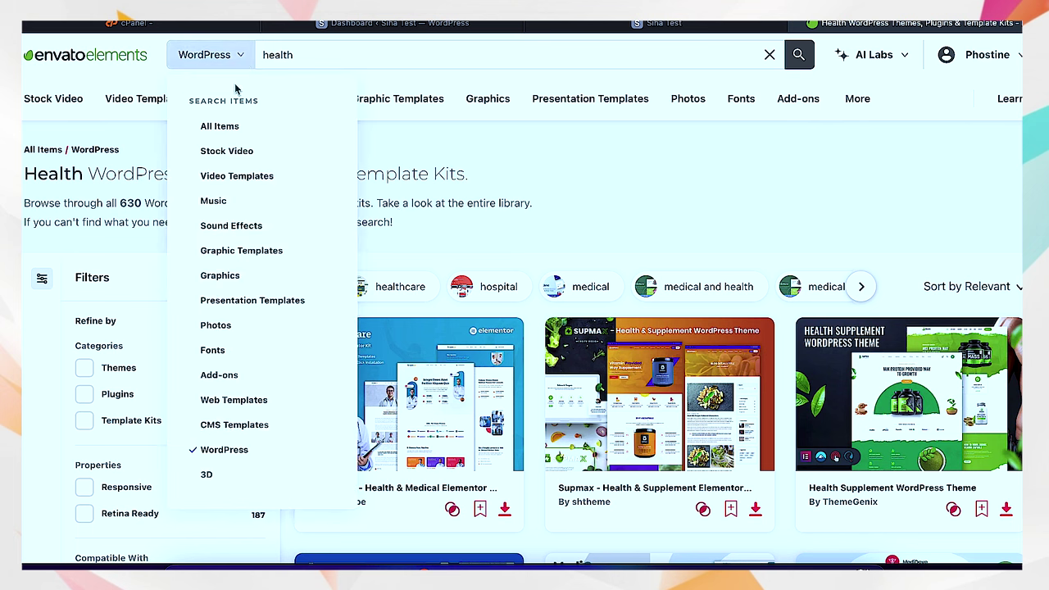
{"action": "left_click", "coordinate": [215, 450]}
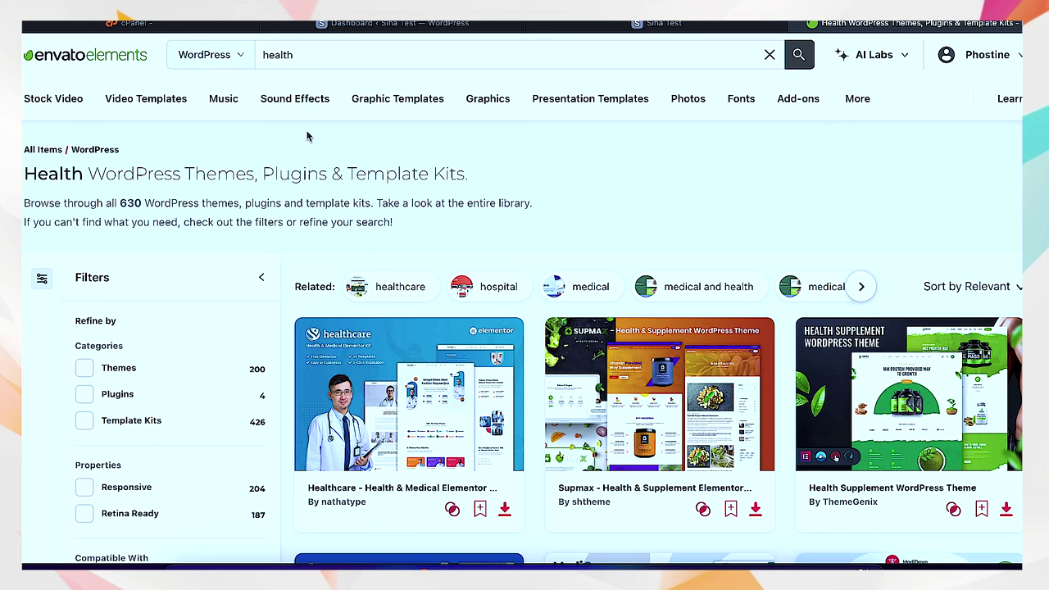
Keep the search term "health" and filter the WordPress results to Template Kits
{"action": "left_click", "coordinate": [329, 54]}
{"action": "double_click", "coordinate": [300, 63]}
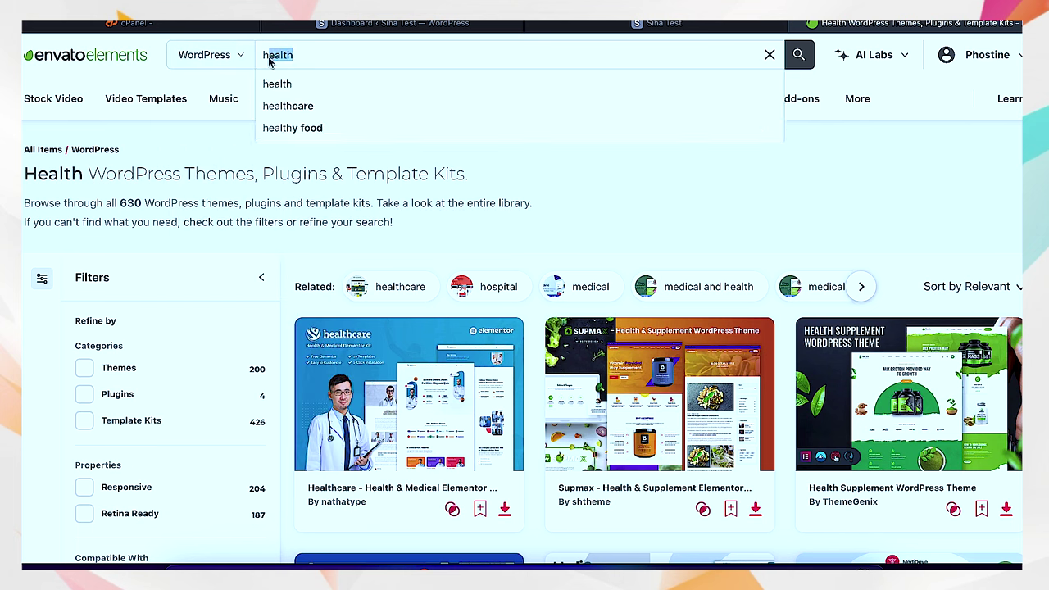
{"action": "left_click", "coordinate": [575, 194]}
{"action": "scroll", "coordinate": [686, 185], "scroll_direction": "down", "scroll_amount": 3}
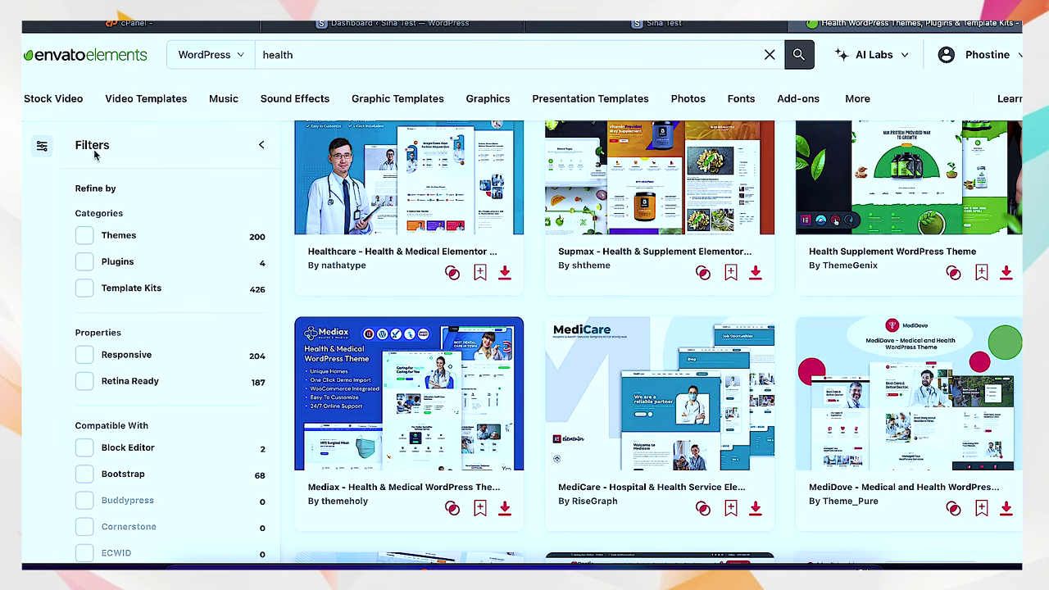
{"action": "left_click", "coordinate": [84, 295]}
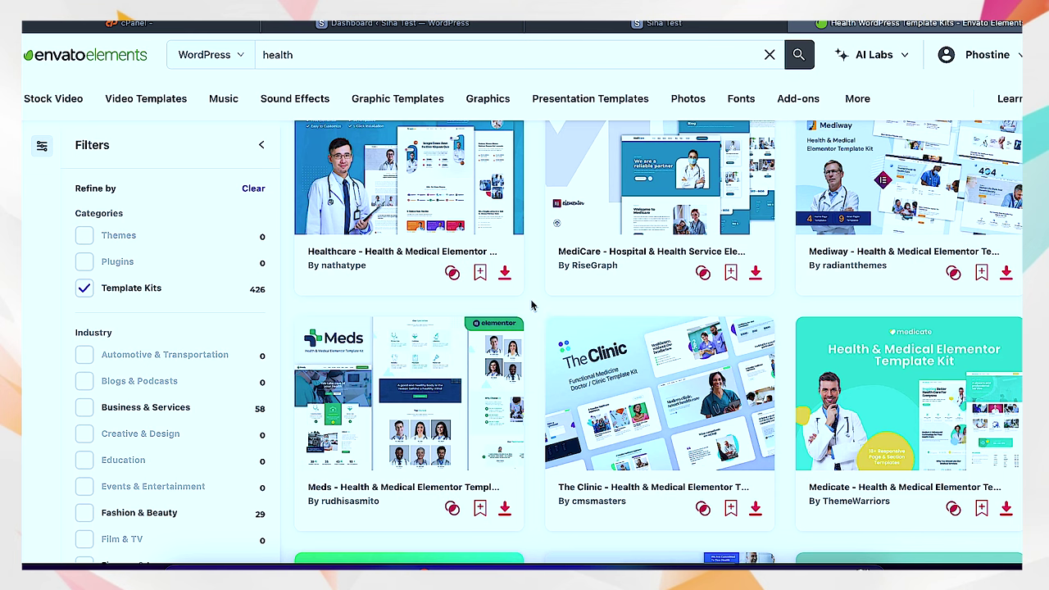
Browse the health template kits to compare their designs and look for a suitable medical kit
{"action": "scroll", "coordinate": [531, 306], "scroll_direction": "up", "scroll_amount": 2}
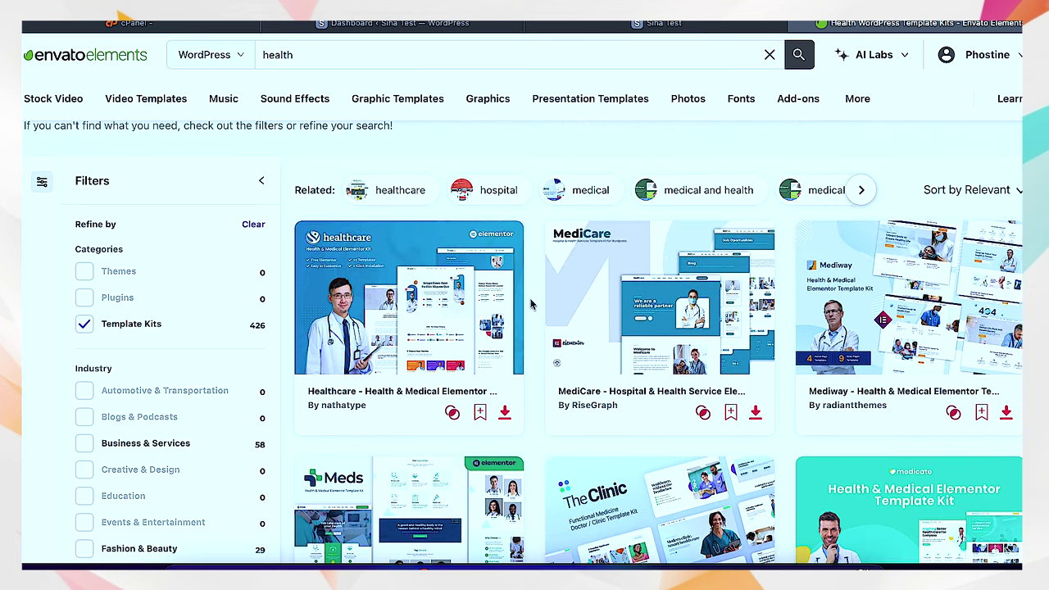
{"action": "scroll", "coordinate": [531, 305], "scroll_direction": "down", "scroll_amount": 5}
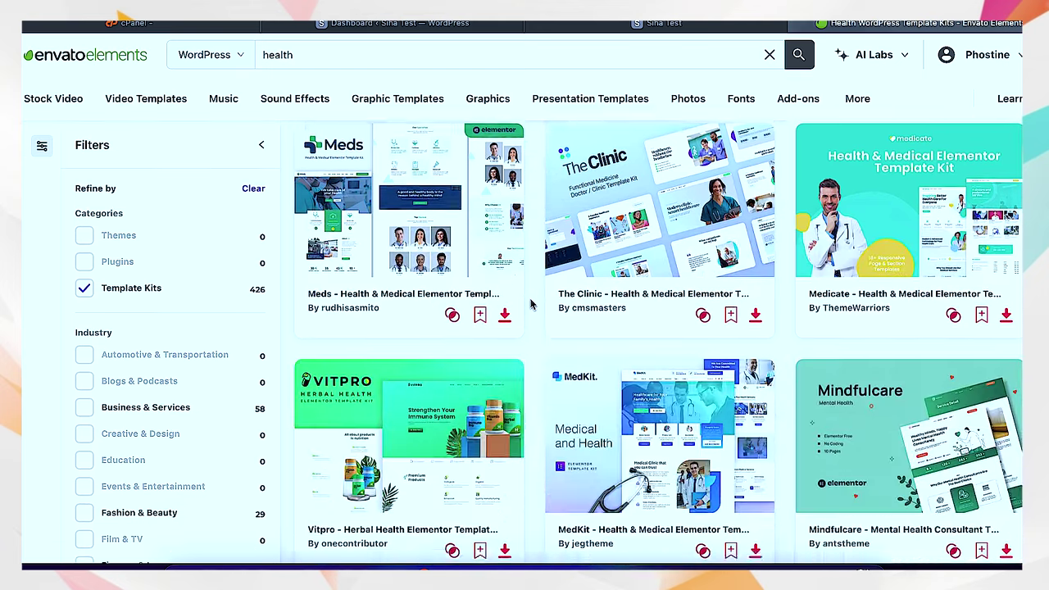
{"action": "scroll", "coordinate": [530, 305], "scroll_direction": "down", "scroll_amount": 1}
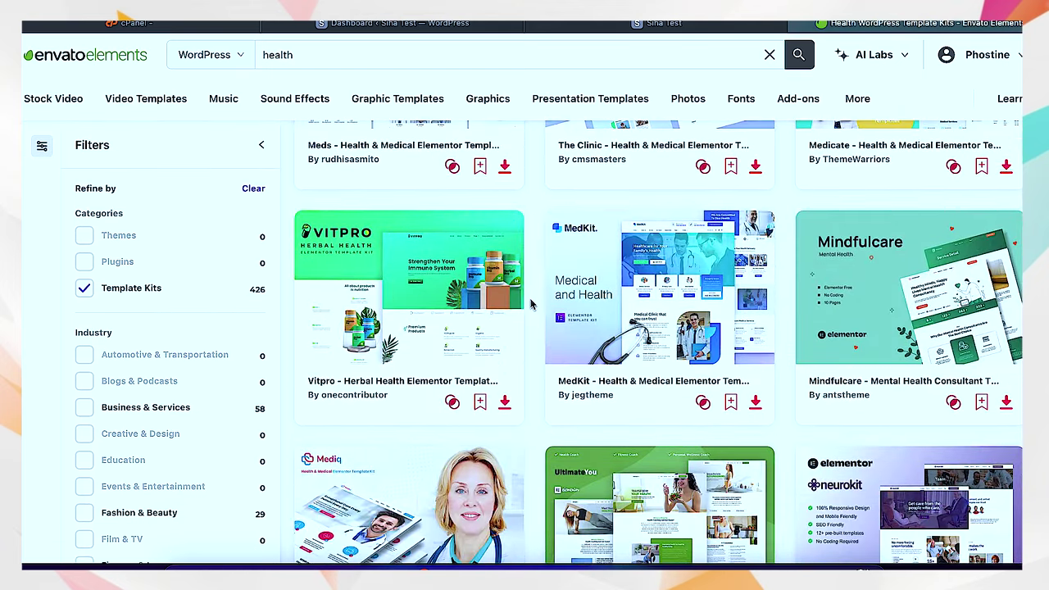
{"action": "scroll", "coordinate": [531, 305], "scroll_direction": "down", "scroll_amount": 1}
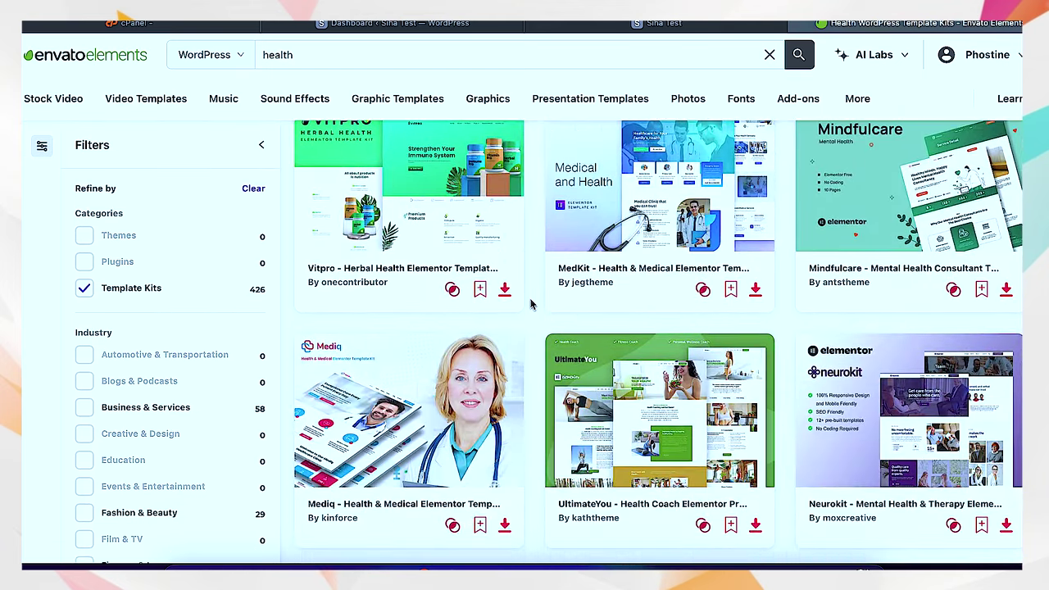
{"action": "scroll", "coordinate": [530, 305], "scroll_direction": "down", "scroll_amount": 4}
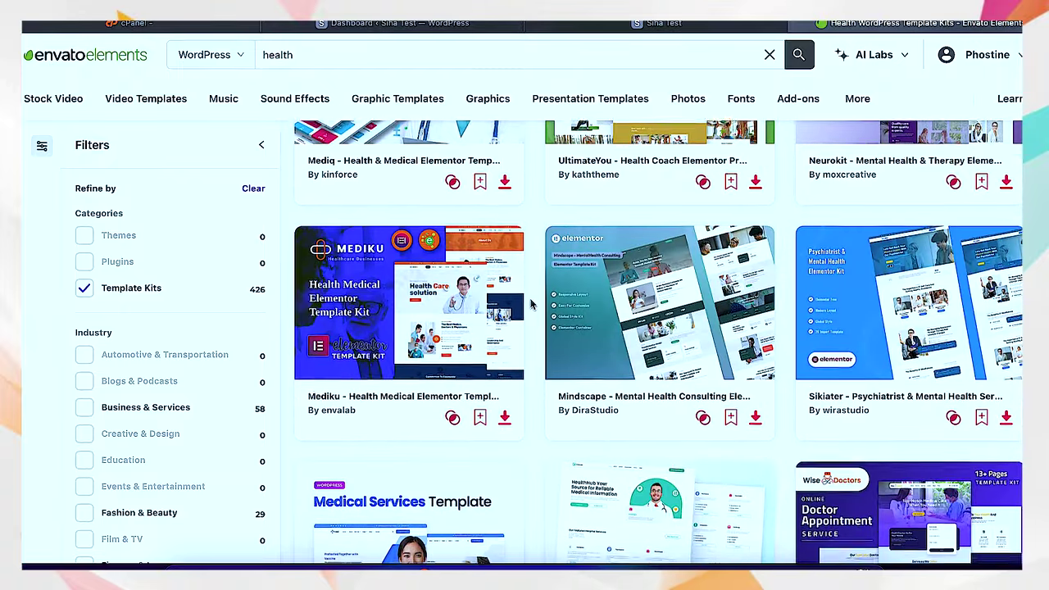
{"action": "scroll", "coordinate": [531, 306], "scroll_direction": "down", "scroll_amount": 3}
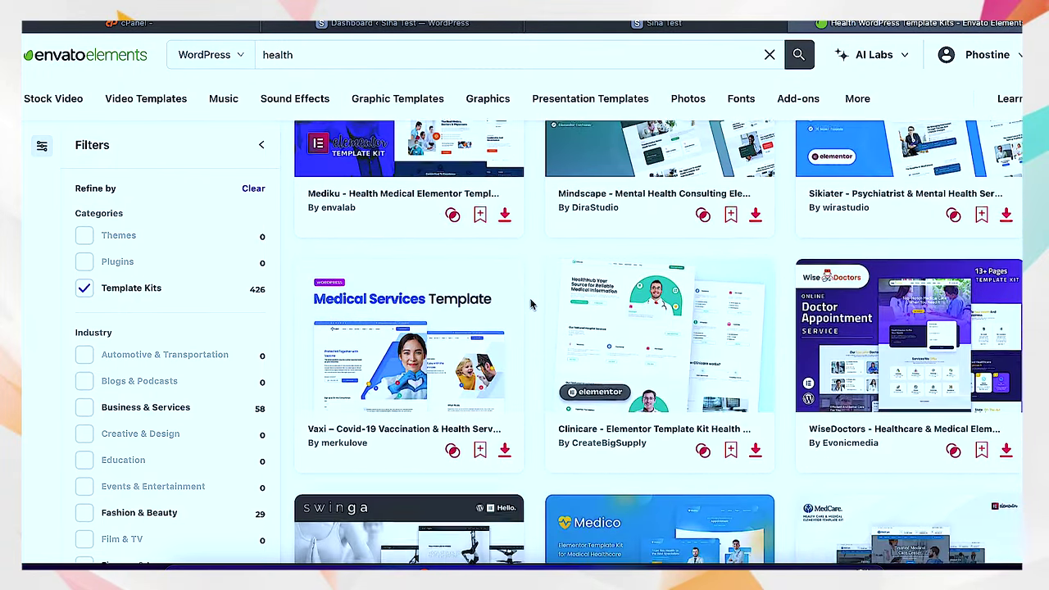
{"action": "scroll", "coordinate": [531, 305], "scroll_direction": "down", "scroll_amount": 2}
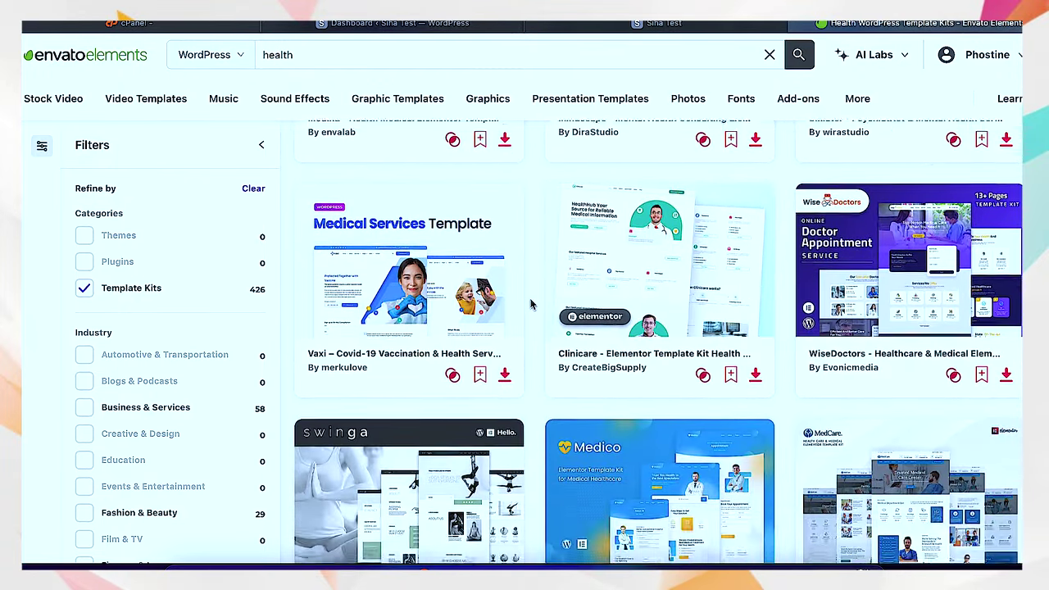
{"action": "scroll", "coordinate": [531, 306], "scroll_direction": "up", "scroll_amount": 1}
{"action": "scroll", "coordinate": [530, 305], "scroll_direction": "down", "scroll_amount": 4}
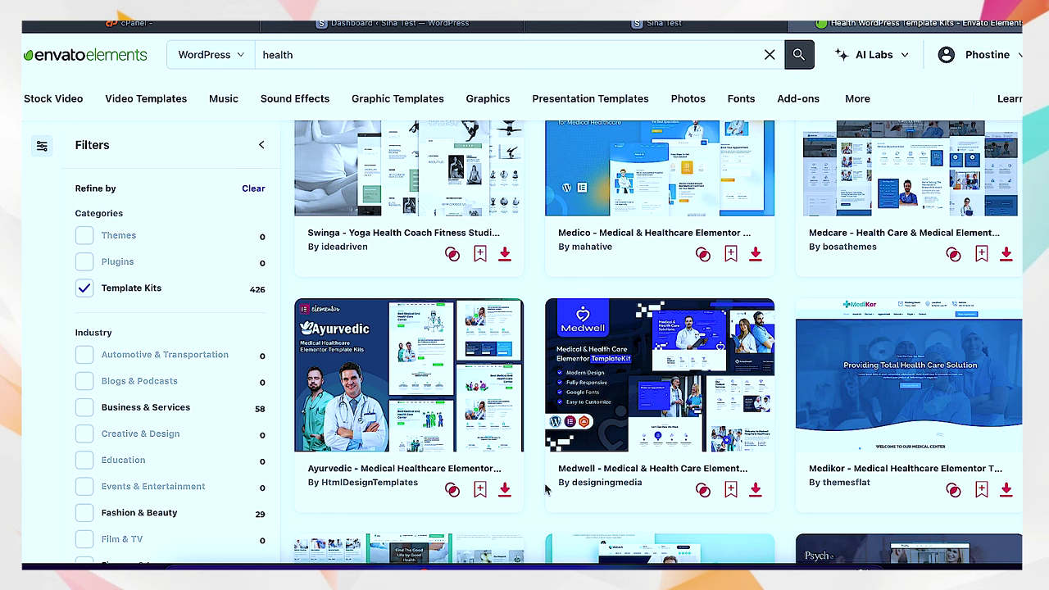
{"action": "scroll", "coordinate": [557, 410], "scroll_direction": "up", "scroll_amount": 10}
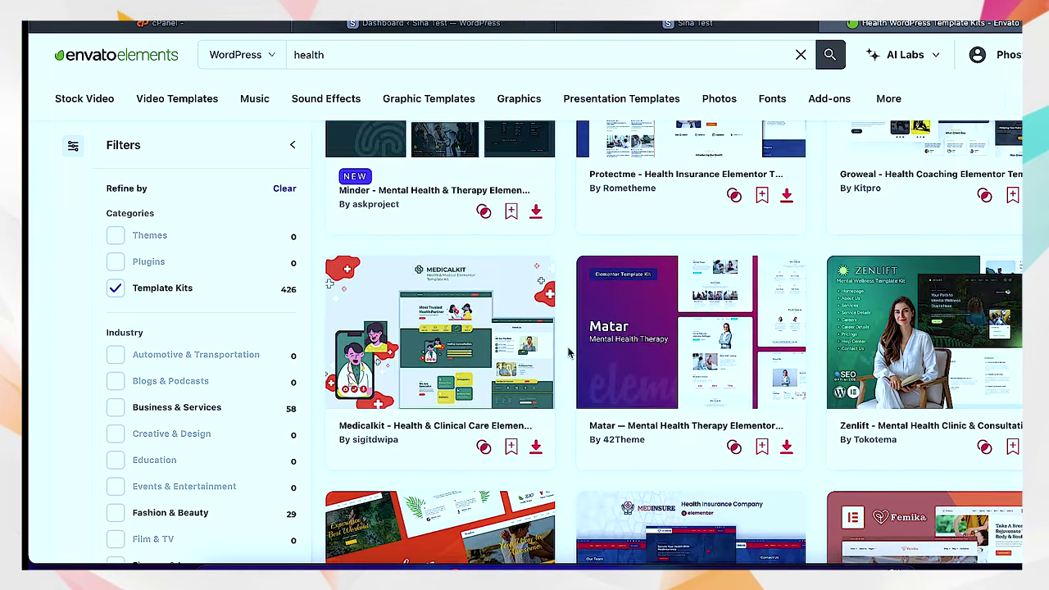
{"action": "scroll", "coordinate": [567, 352], "scroll_direction": "up", "scroll_amount": 10}
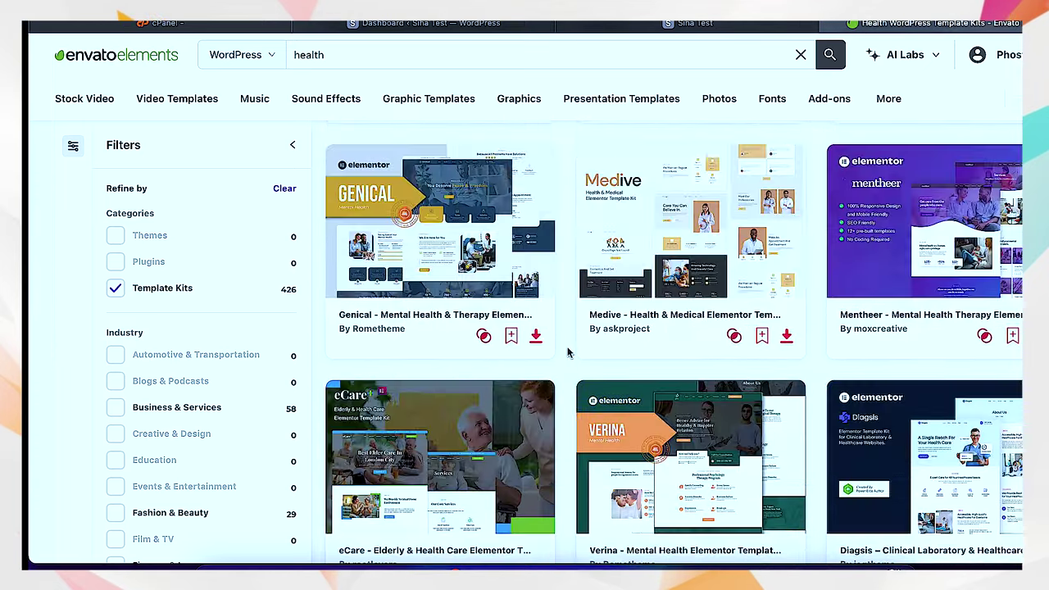
{"action": "scroll", "coordinate": [568, 352], "scroll_direction": "up", "scroll_amount": 10}
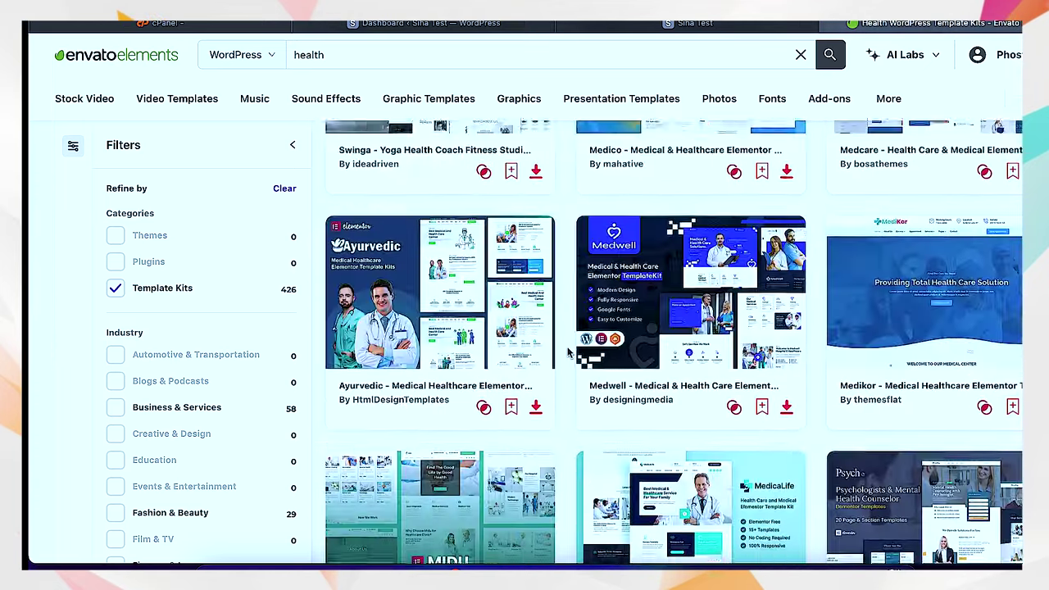
{"action": "scroll", "coordinate": [568, 353], "scroll_direction": "up", "scroll_amount": 5}
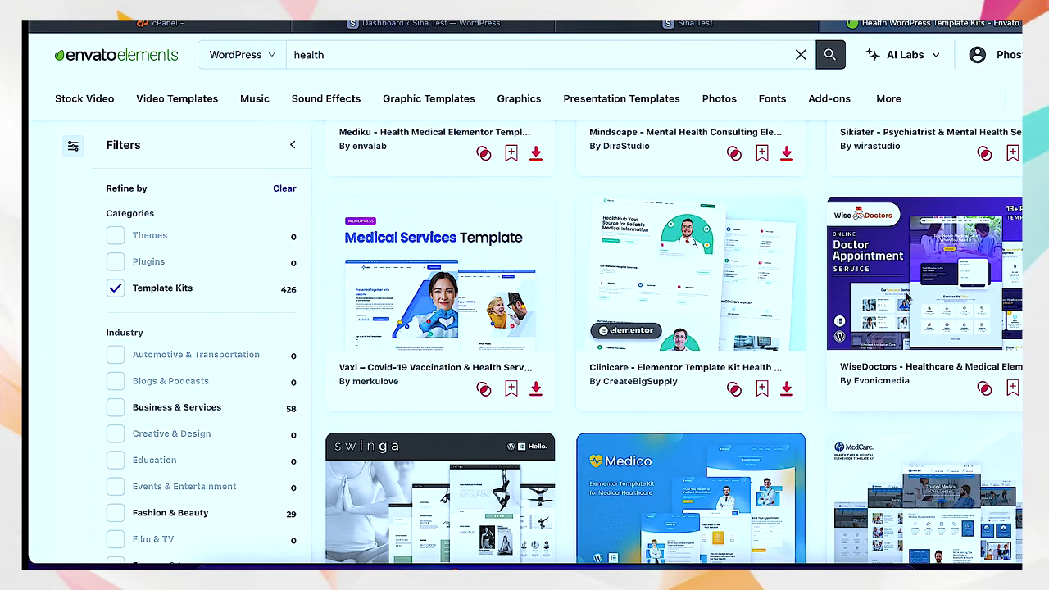
Open the WiseDoctors - Healthcare & Medical Elementor Template Kit and review its features, included templates, required plugins and usage instructions
{"action": "left_click", "coordinate": [906, 301]}
{"action": "scroll", "coordinate": [595, 303], "scroll_direction": "down", "scroll_amount": 4}
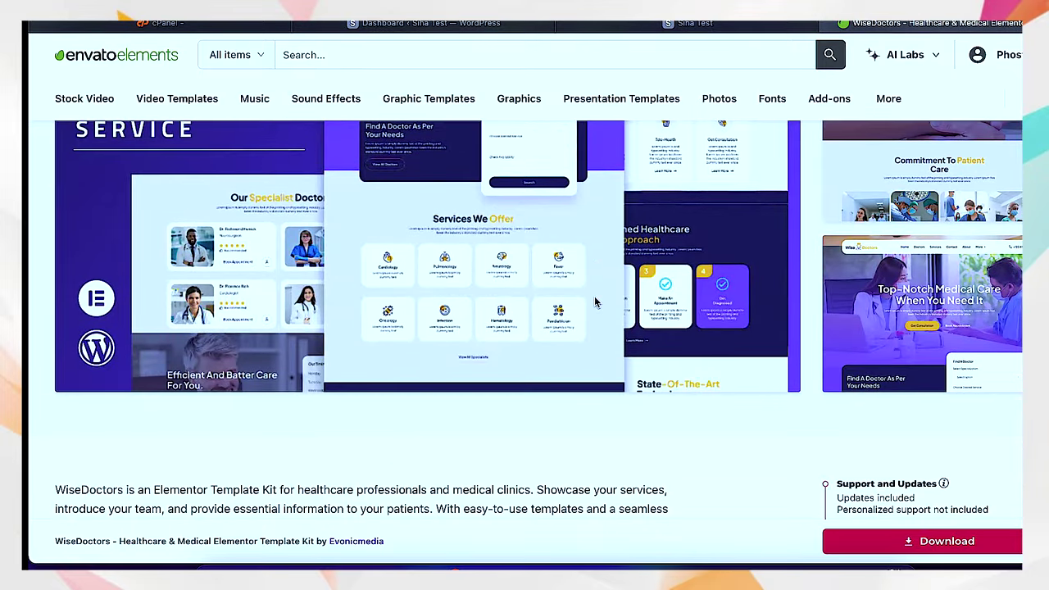
{"action": "scroll", "coordinate": [596, 303], "scroll_direction": "down", "scroll_amount": 2}
{"action": "scroll", "coordinate": [596, 302], "scroll_direction": "down", "scroll_amount": 1}
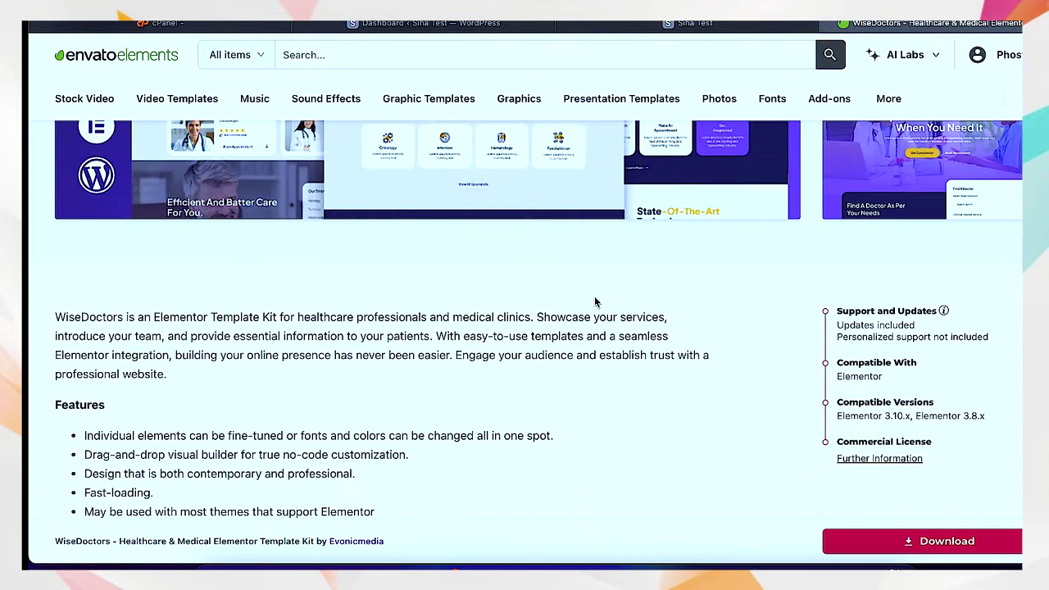
{"action": "scroll", "coordinate": [595, 302], "scroll_direction": "down", "scroll_amount": 6}
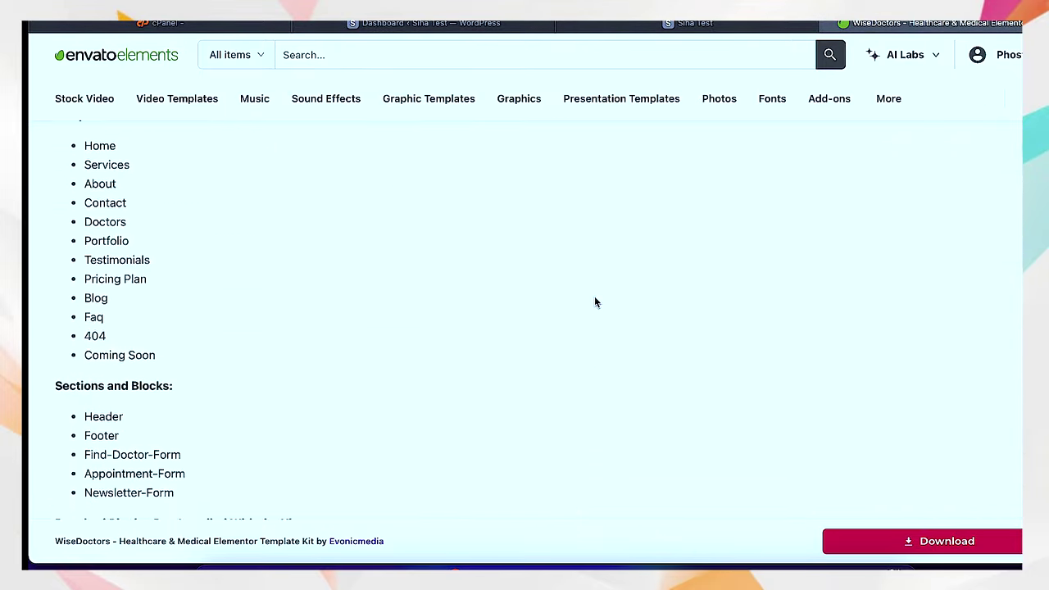
{"action": "scroll", "coordinate": [595, 302], "scroll_direction": "down", "scroll_amount": 2}
{"action": "scroll", "coordinate": [596, 303], "scroll_direction": "up", "scroll_amount": 1}
{"action": "scroll", "coordinate": [596, 302], "scroll_direction": "down", "scroll_amount": 1}
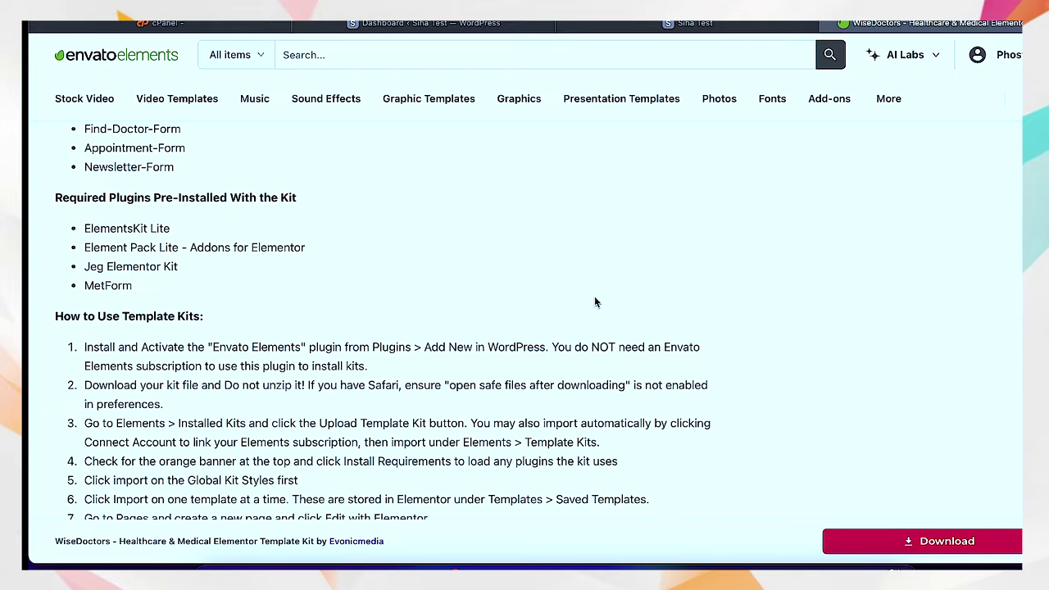
{"action": "scroll", "coordinate": [595, 302], "scroll_direction": "down", "scroll_amount": 1}
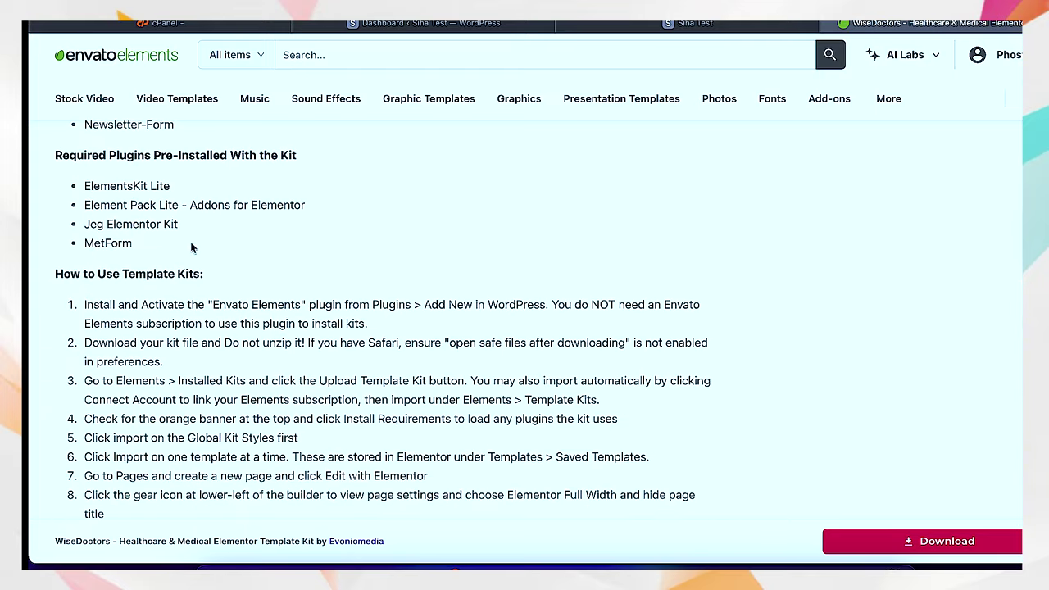
{"action": "scroll", "coordinate": [281, 229], "scroll_direction": "up", "scroll_amount": 10}
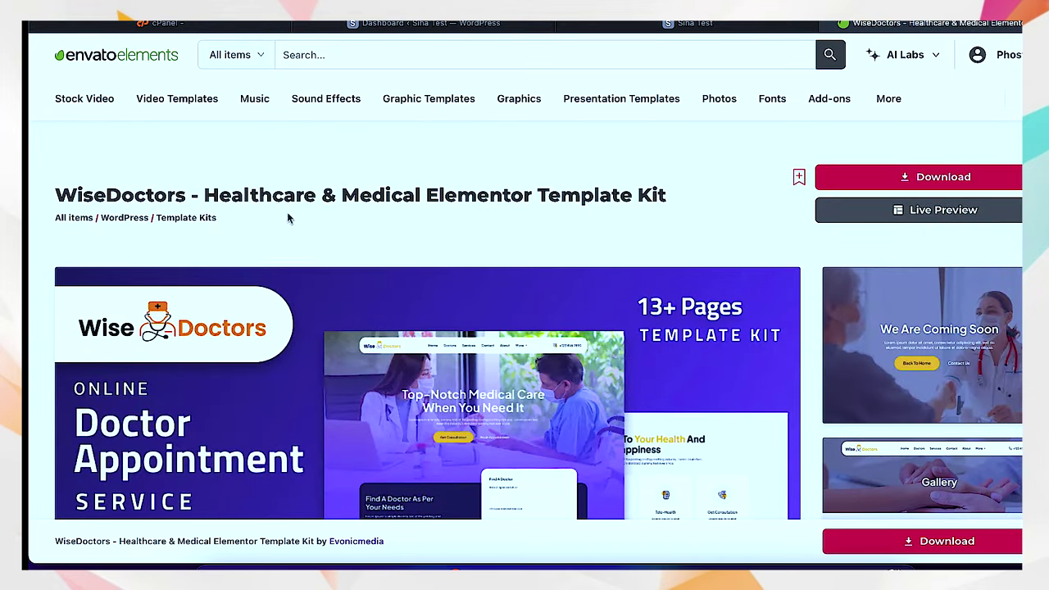
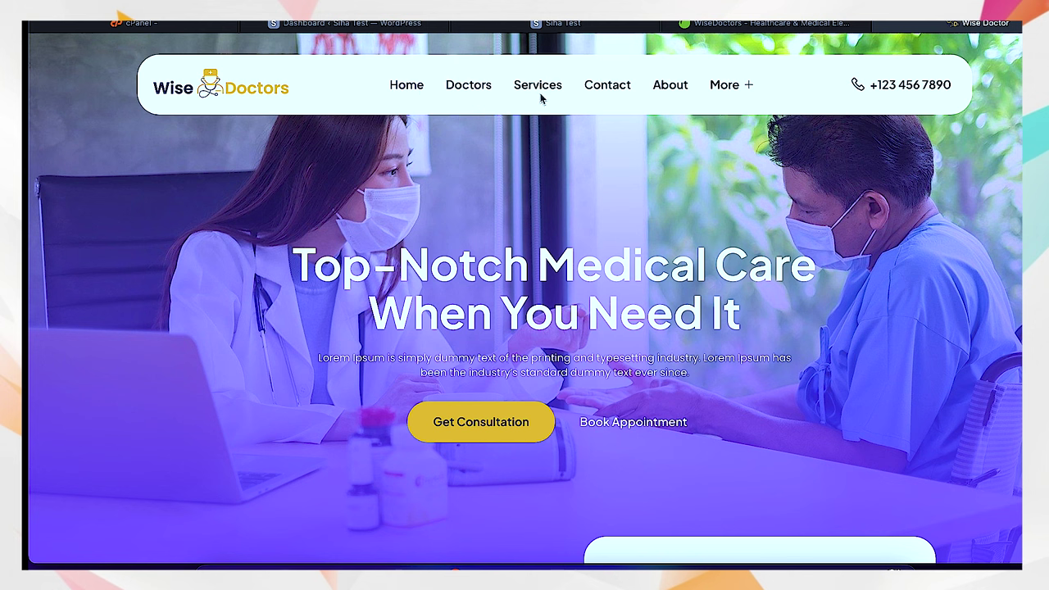
Examine the WiseDoctors live preview homepage, from the hero and doctor search through specialties, booking form and pricing to the questions section
{"action": "mouse_move", "coordinate": [747, 96]}
{"action": "scroll", "coordinate": [359, 207], "scroll_direction": "down", "scroll_amount": 5}
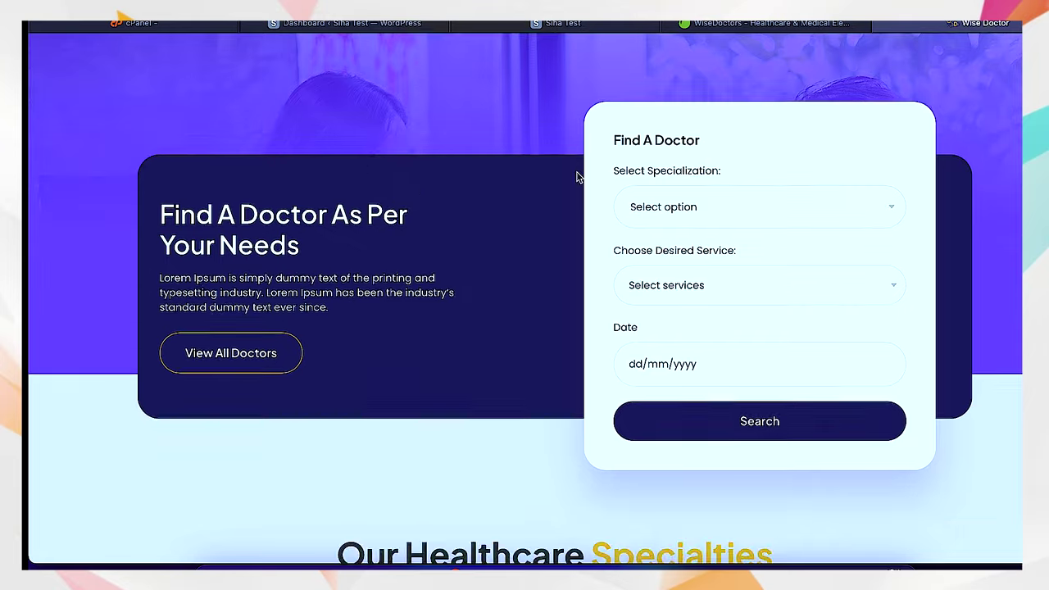
{"action": "scroll", "coordinate": [379, 196], "scroll_direction": "down", "scroll_amount": 3}
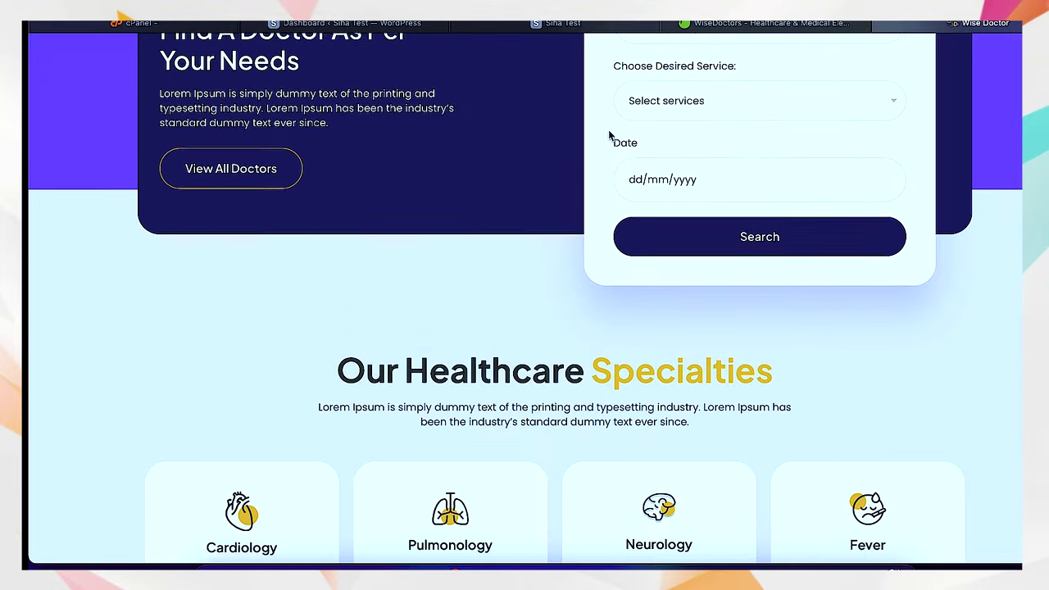
{"action": "scroll", "coordinate": [608, 136], "scroll_direction": "up", "scroll_amount": 2}
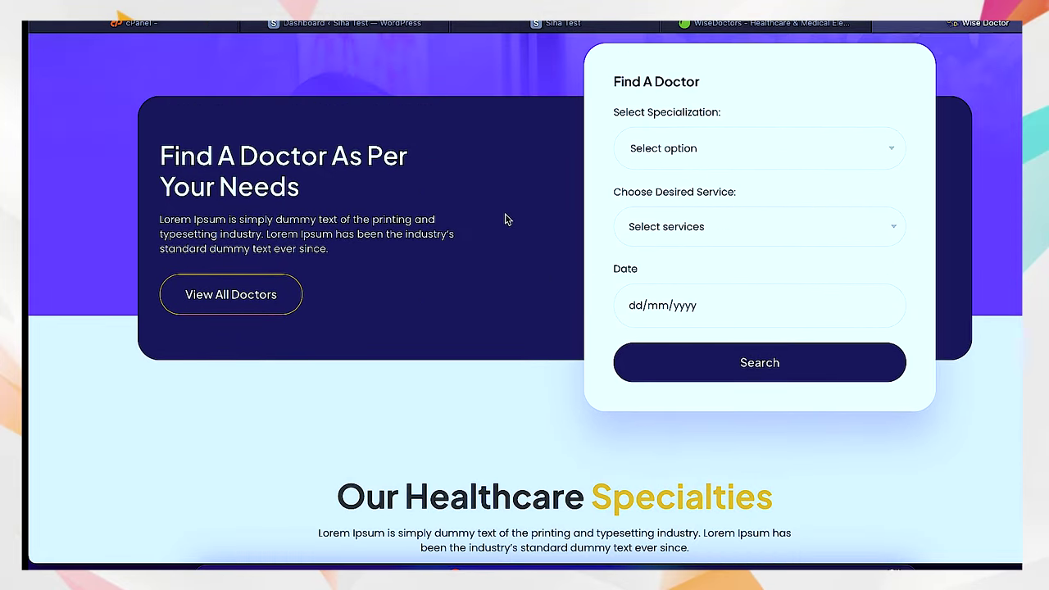
{"action": "scroll", "coordinate": [504, 218], "scroll_direction": "down", "scroll_amount": 1}
{"action": "scroll", "coordinate": [512, 308], "scroll_direction": "down", "scroll_amount": 5}
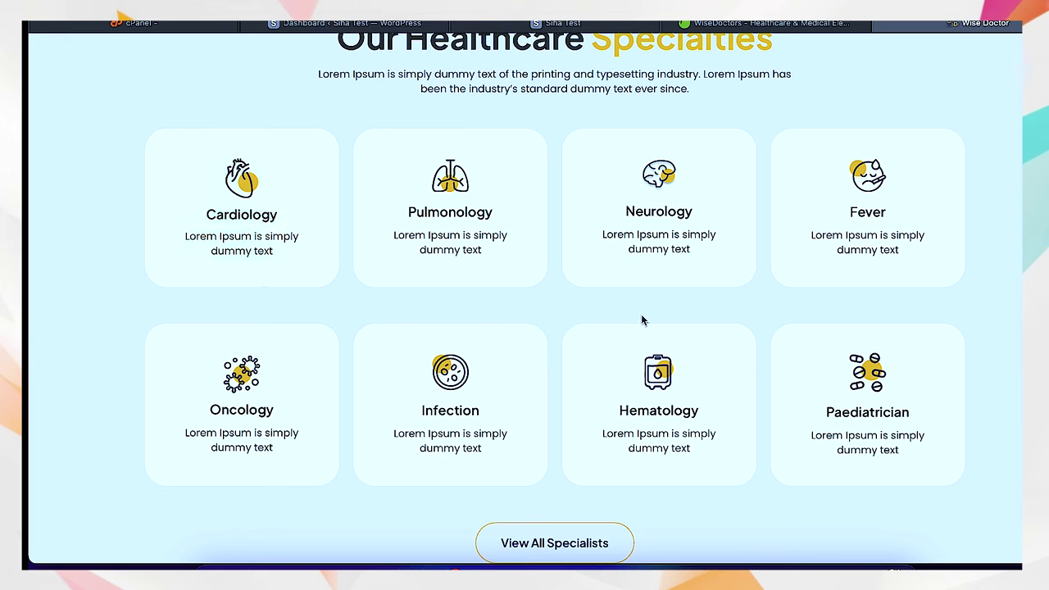
{"action": "scroll", "coordinate": [642, 318], "scroll_direction": "down", "scroll_amount": 3}
{"action": "scroll", "coordinate": [680, 358], "scroll_direction": "down", "scroll_amount": 5}
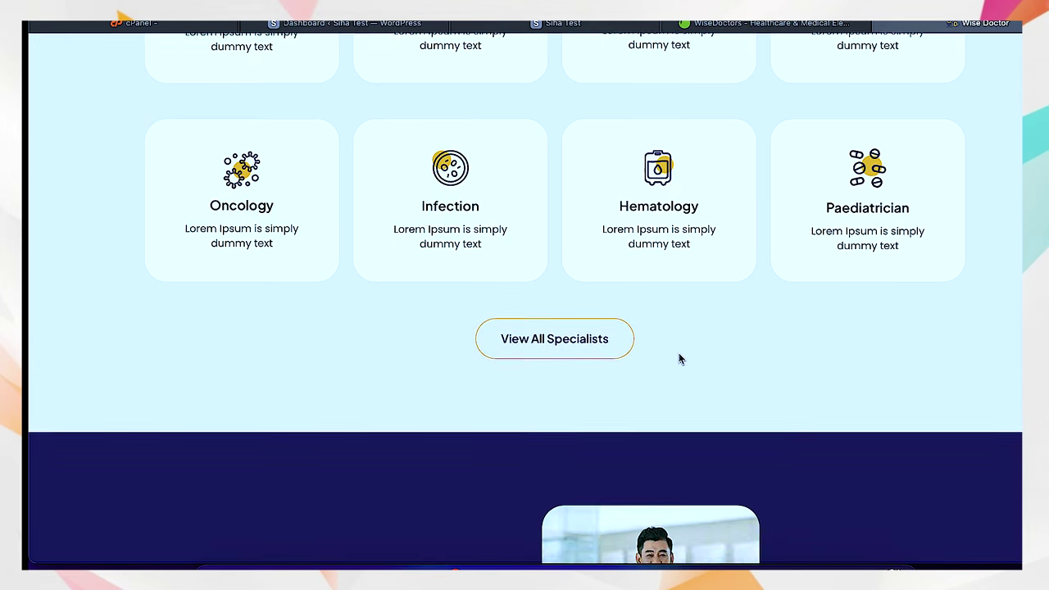
{"action": "scroll", "coordinate": [680, 357], "scroll_direction": "down", "scroll_amount": 3}
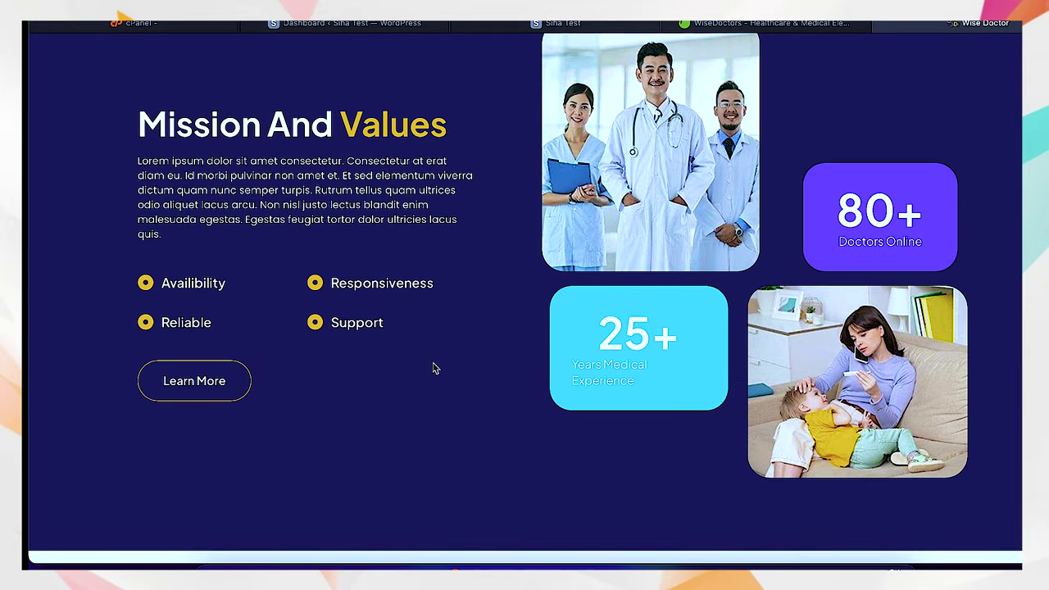
{"action": "scroll", "coordinate": [457, 440], "scroll_direction": "down", "scroll_amount": 15}
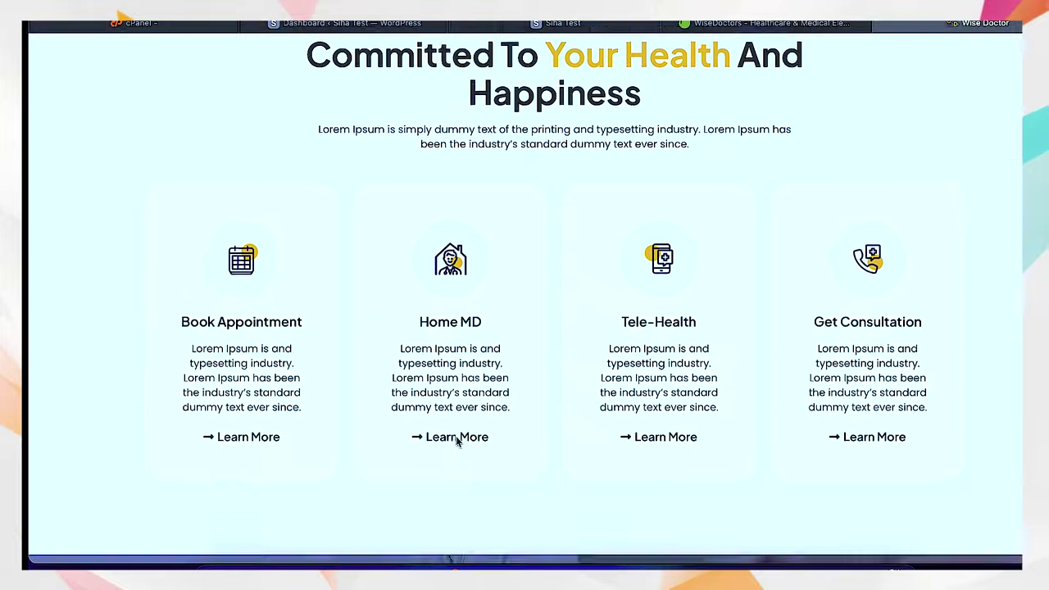
{"action": "scroll", "coordinate": [456, 443], "scroll_direction": "down", "scroll_amount": 10}
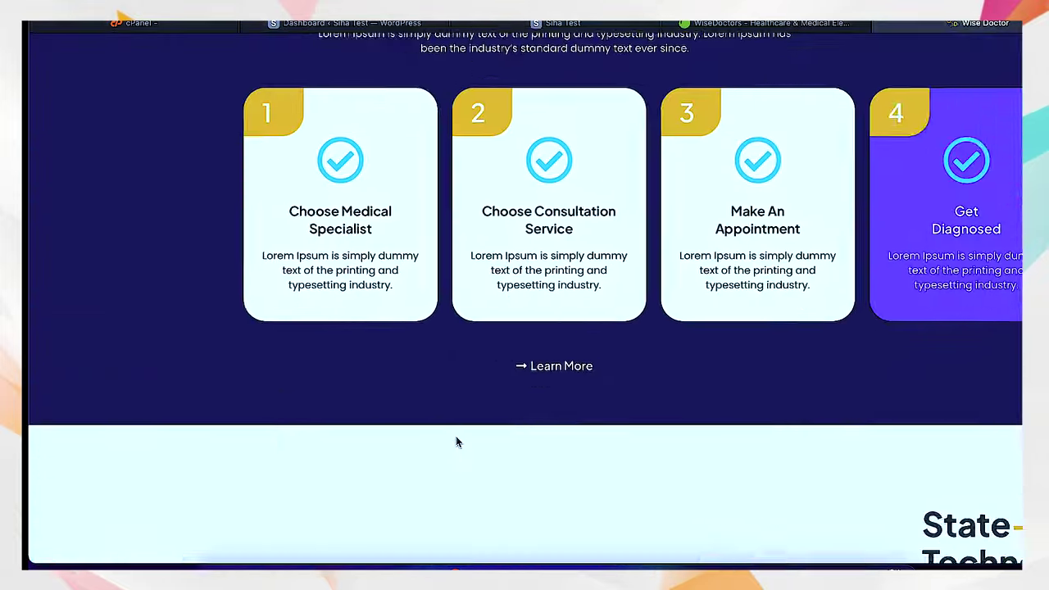
{"action": "scroll", "coordinate": [456, 442], "scroll_direction": "down", "scroll_amount": 8}
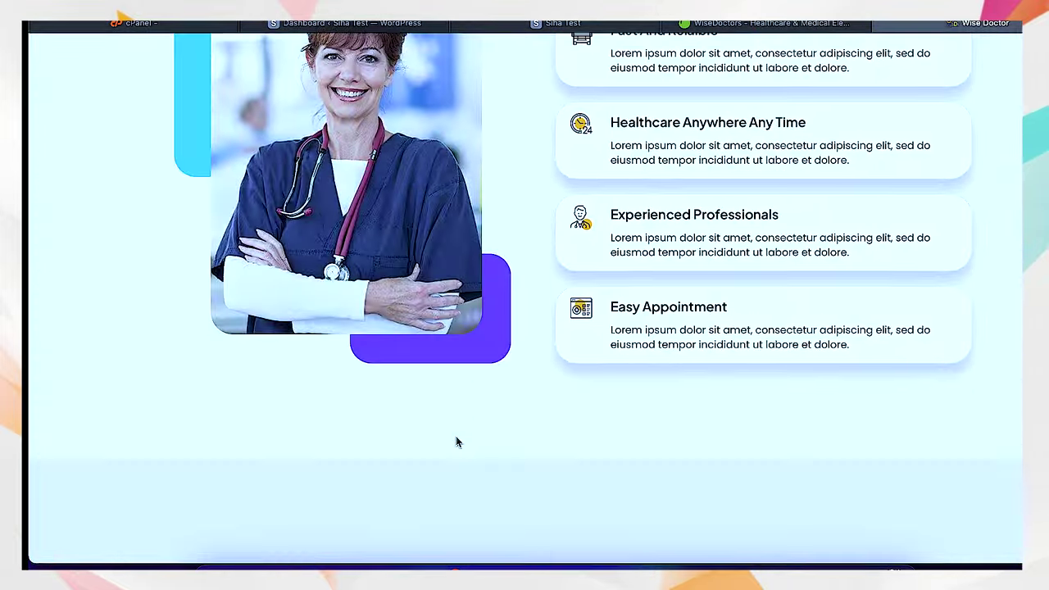
{"action": "scroll", "coordinate": [457, 443], "scroll_direction": "down", "scroll_amount": 8}
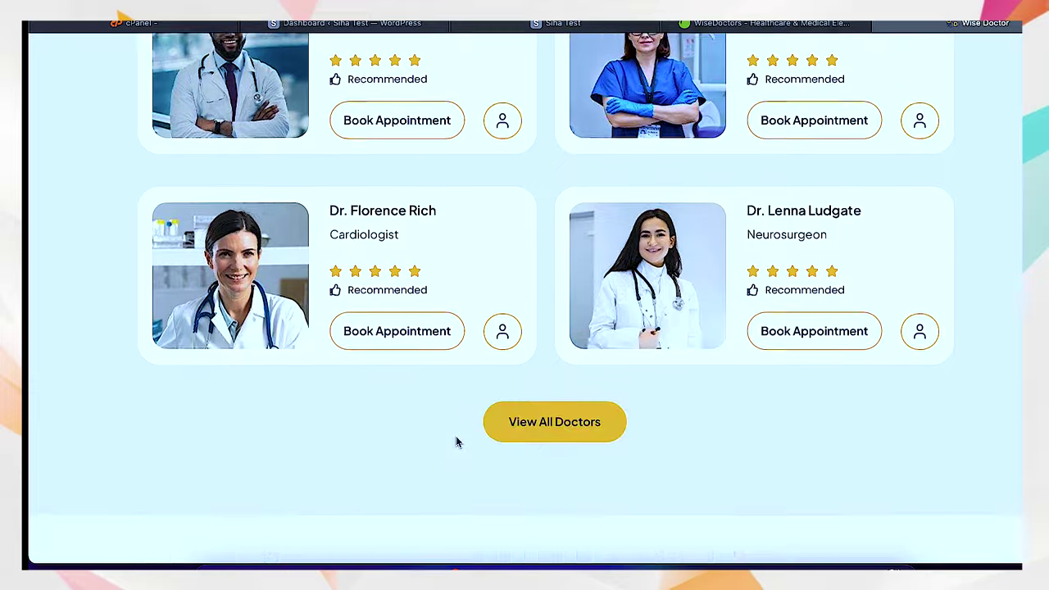
{"action": "scroll", "coordinate": [456, 442], "scroll_direction": "down", "scroll_amount": 8}
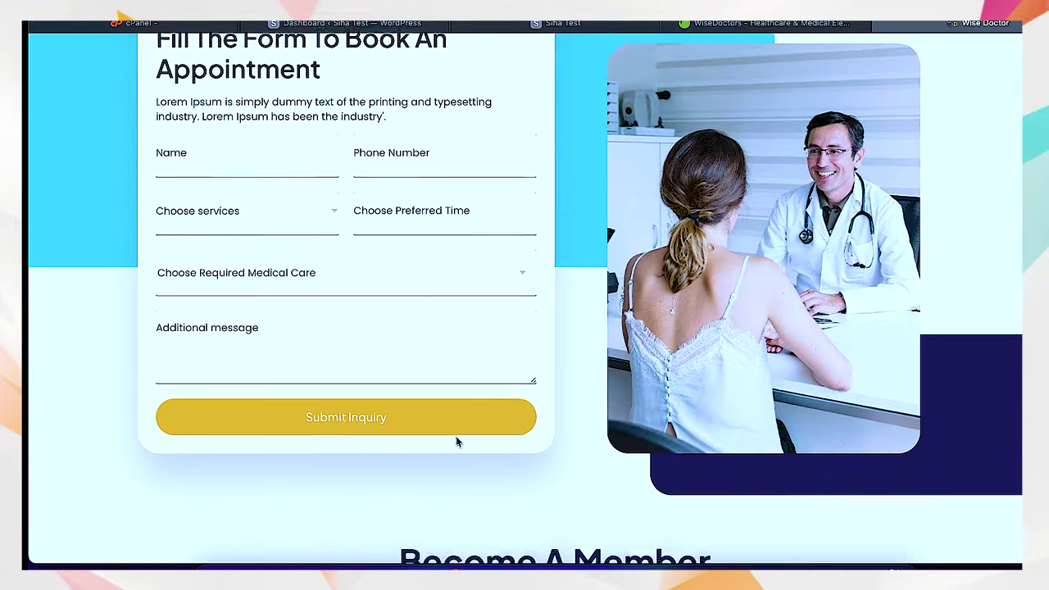
{"action": "scroll", "coordinate": [455, 436], "scroll_direction": "down", "scroll_amount": 8}
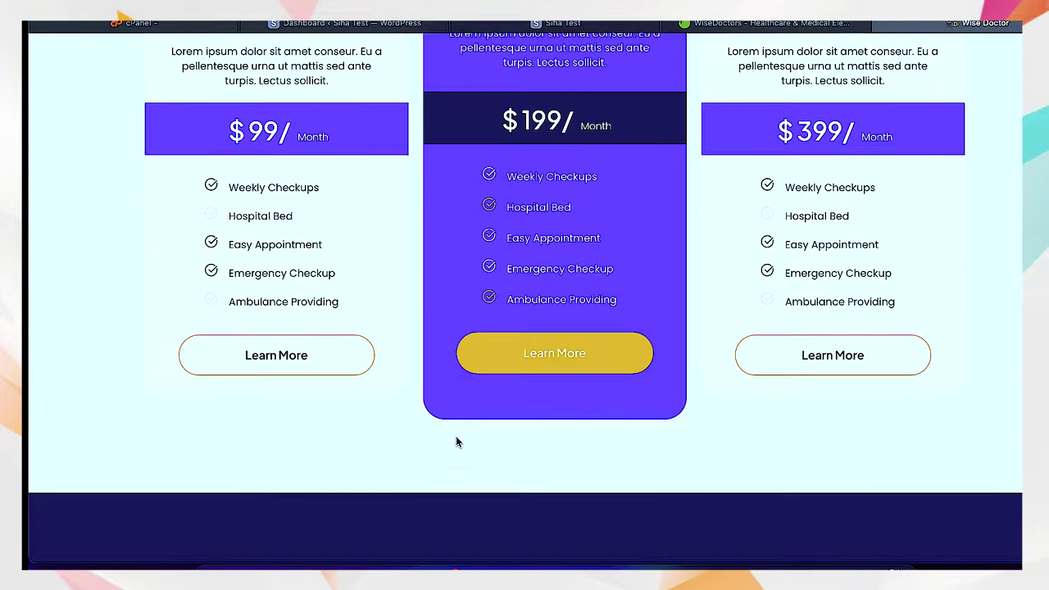
{"action": "scroll", "coordinate": [456, 442], "scroll_direction": "down", "scroll_amount": 8}
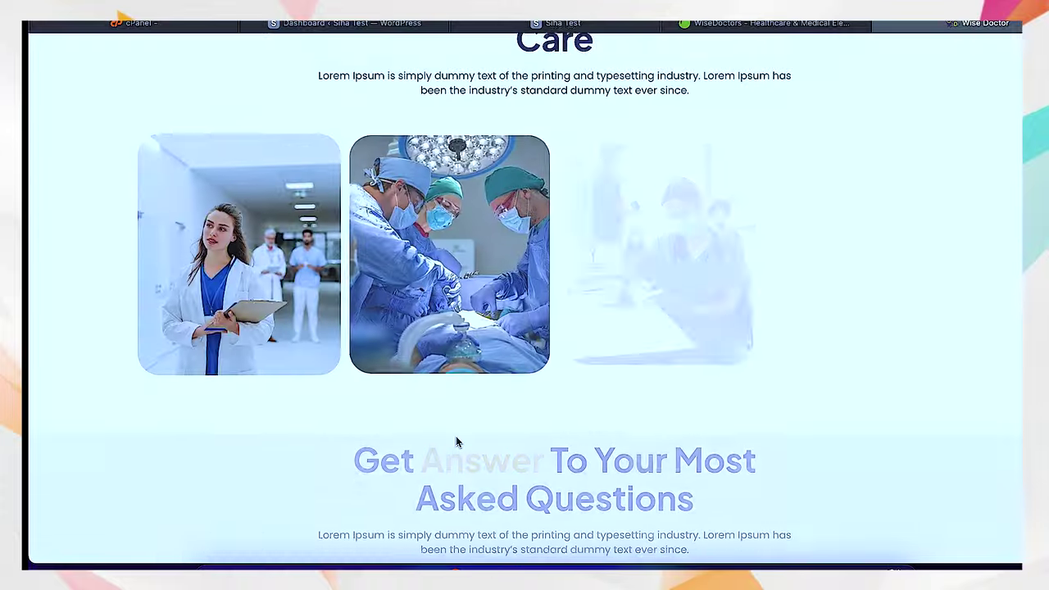
{"action": "scroll", "coordinate": [456, 443], "scroll_direction": "up", "scroll_amount": 20}
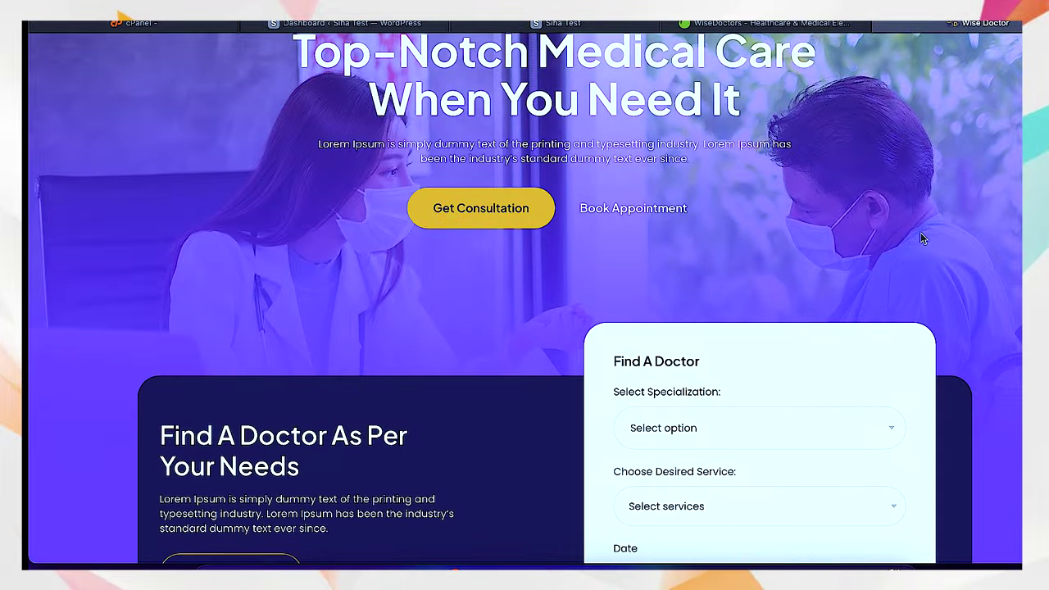
Return to the WiseDoctors kit page on Envato Elements and highlight its list of required plugins for review
{"action": "left_click", "coordinate": [870, 24]}
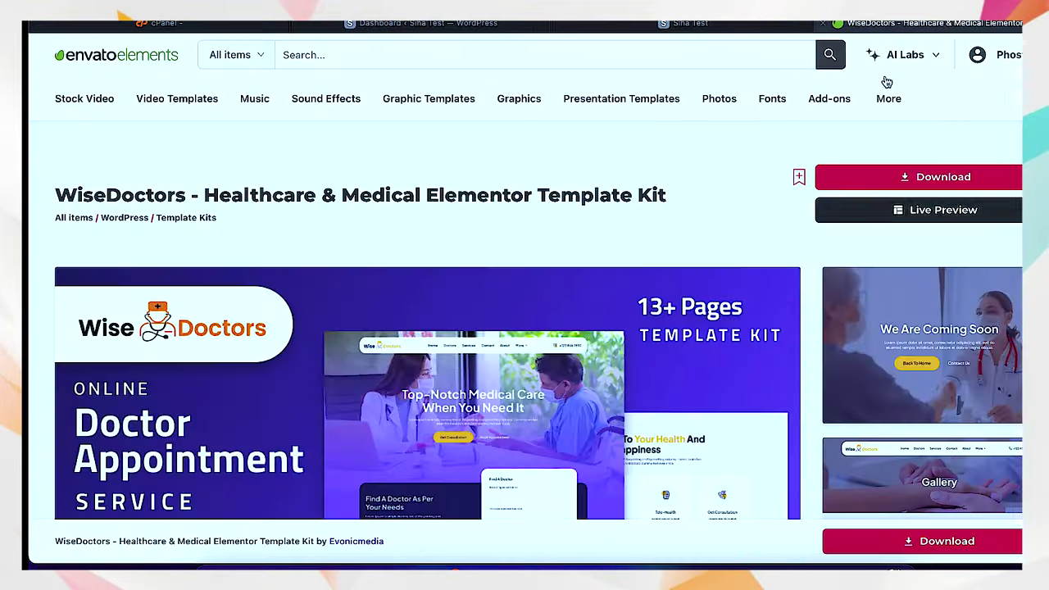
{"action": "scroll", "coordinate": [694, 284], "scroll_direction": "down", "scroll_amount": 6}
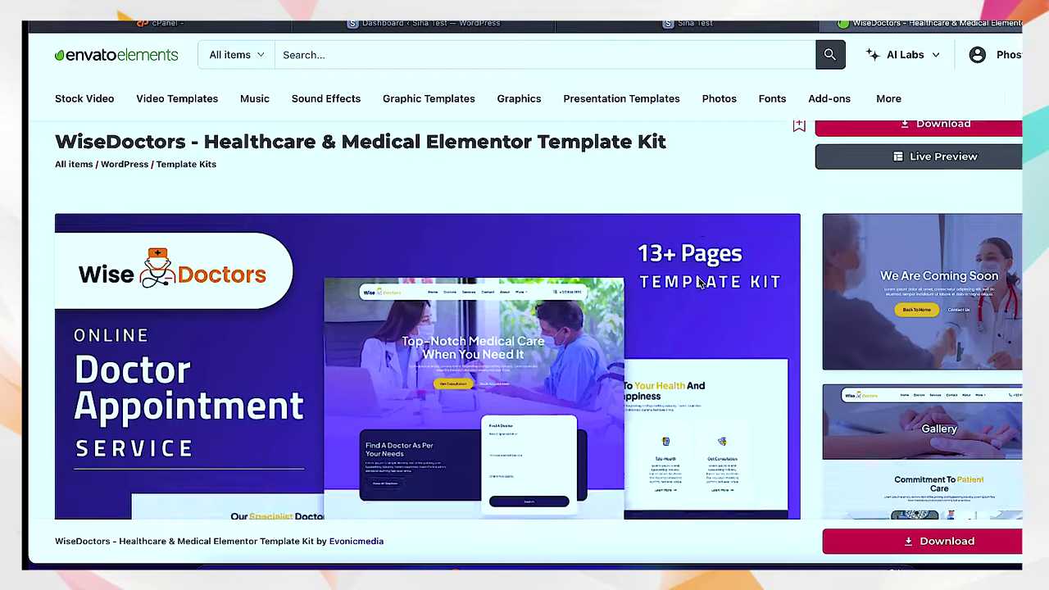
{"action": "scroll", "coordinate": [698, 282], "scroll_direction": "down", "scroll_amount": 8}
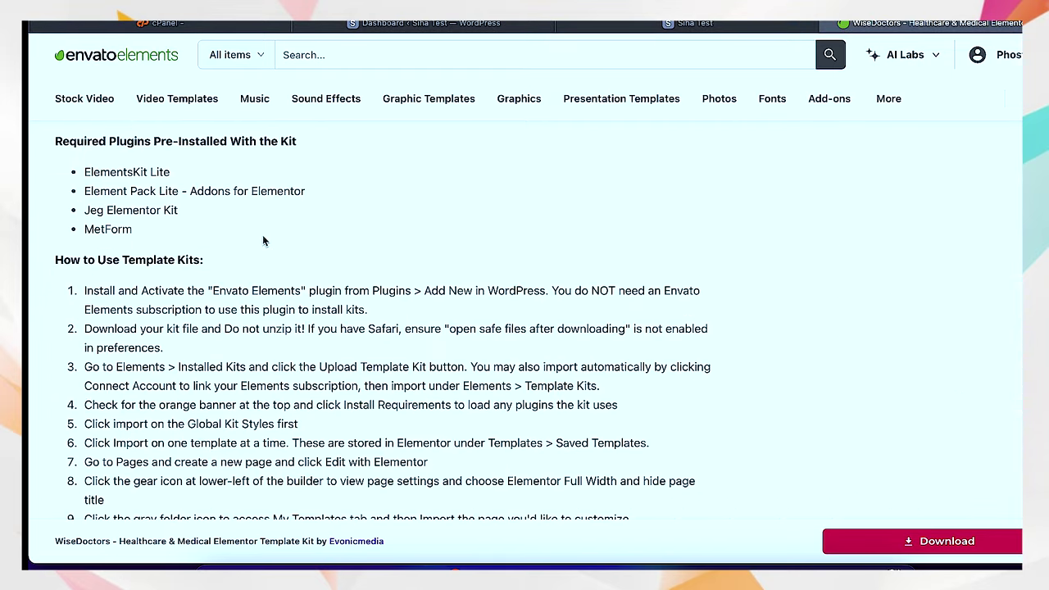
{"action": "scroll", "coordinate": [188, 243], "scroll_direction": "up", "scroll_amount": 1}
{"action": "left_click_drag", "start_coordinate": [133, 249], "coordinate": [78, 194]}
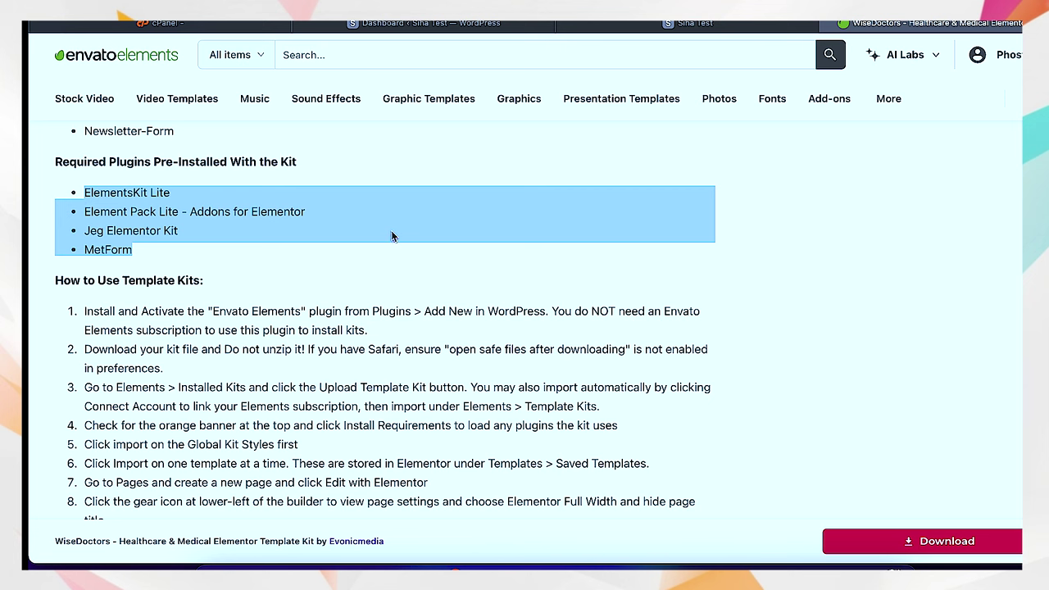
Switch to the Siha Test WordPress dashboard and open the page for adding new plugins
{"action": "left_click", "coordinate": [655, 23]}
{"action": "left_click", "coordinate": [488, 22]}
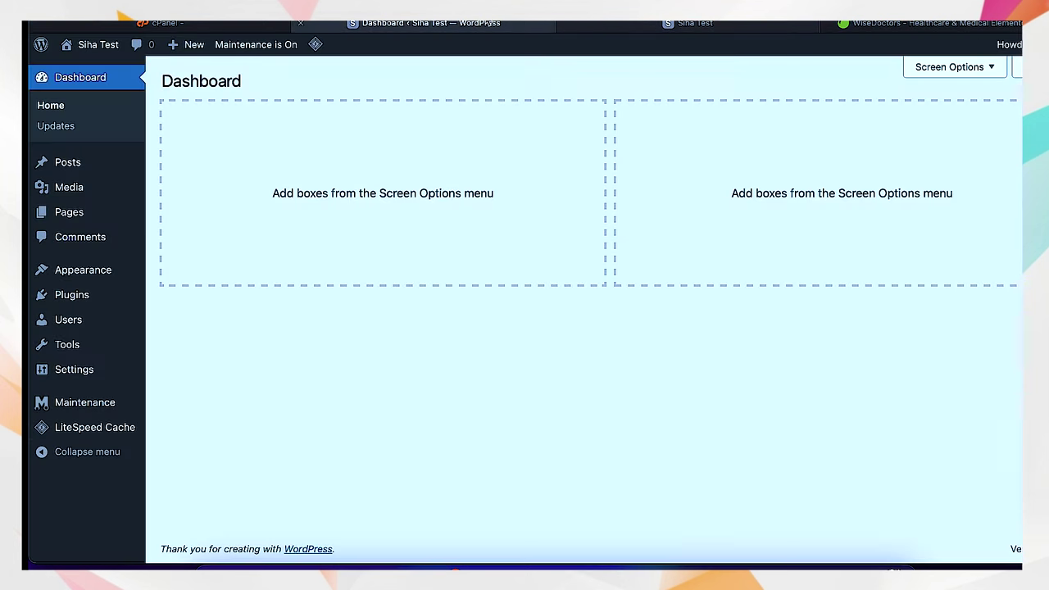
{"action": "left_click", "coordinate": [72, 296]}
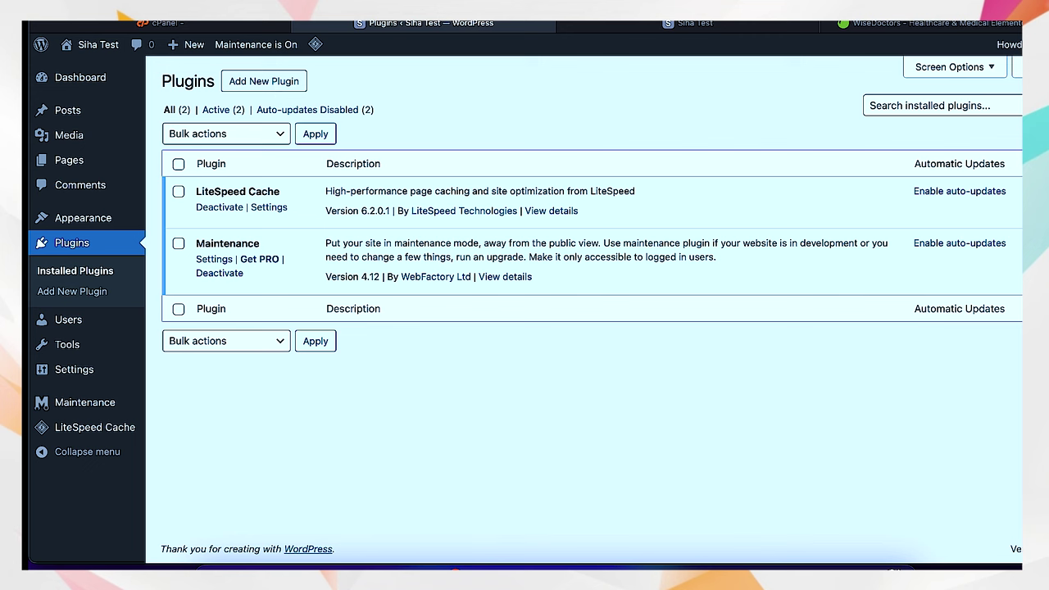
{"action": "left_click", "coordinate": [273, 87]}
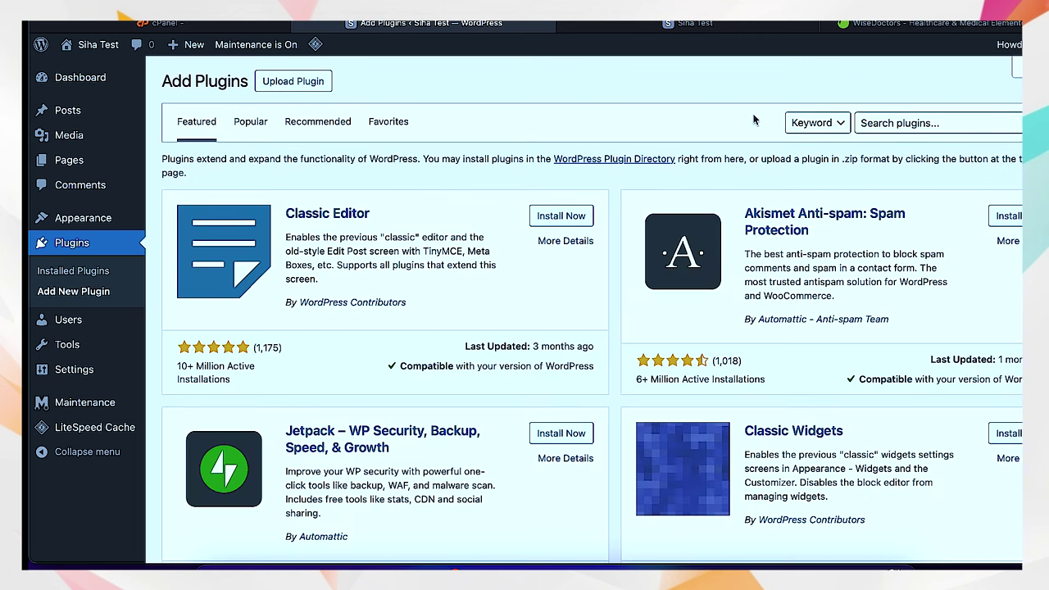
Search the WordPress plugin directory for "elementor" and look through the results
{"action": "left_click", "coordinate": [867, 127]}
{"action": "type", "text": "e"}
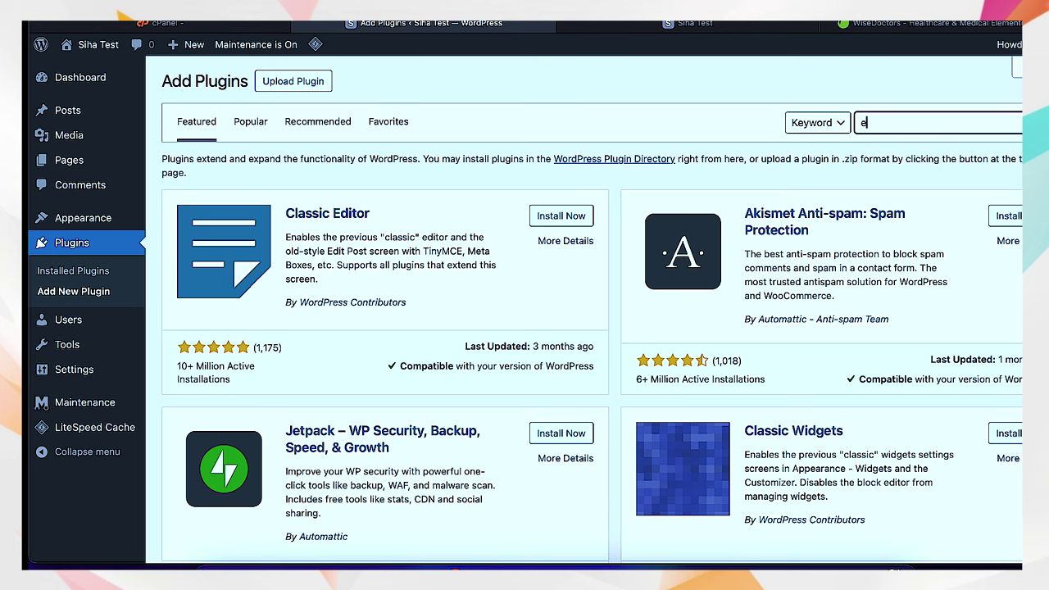
{"action": "type", "text": "lement or"}
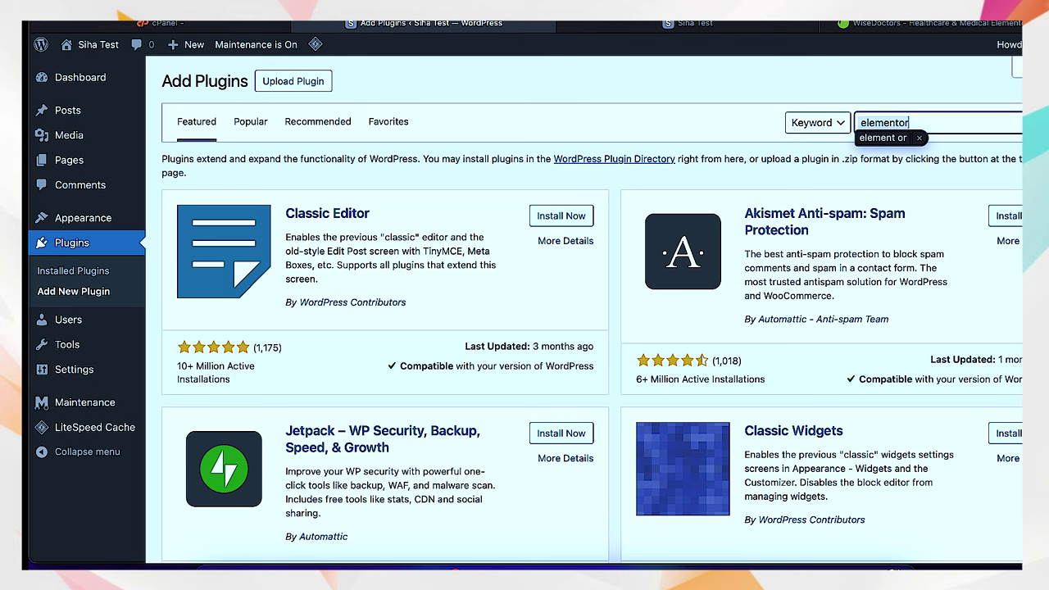
{"action": "key", "text": "Down"}
{"action": "key", "text": "Return"}
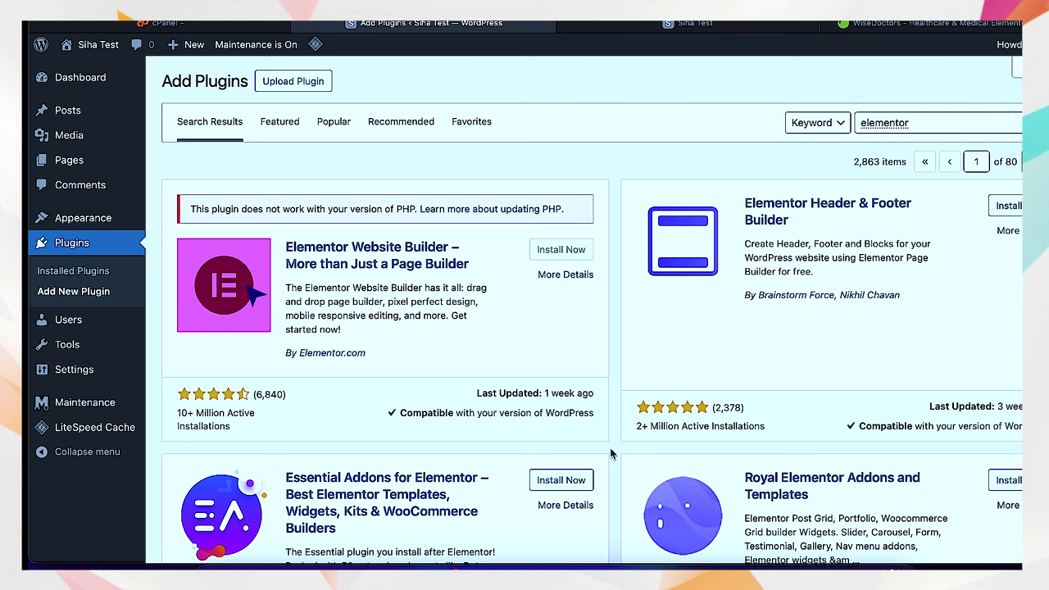
{"action": "scroll", "coordinate": [610, 452], "scroll_direction": "down", "scroll_amount": 1}
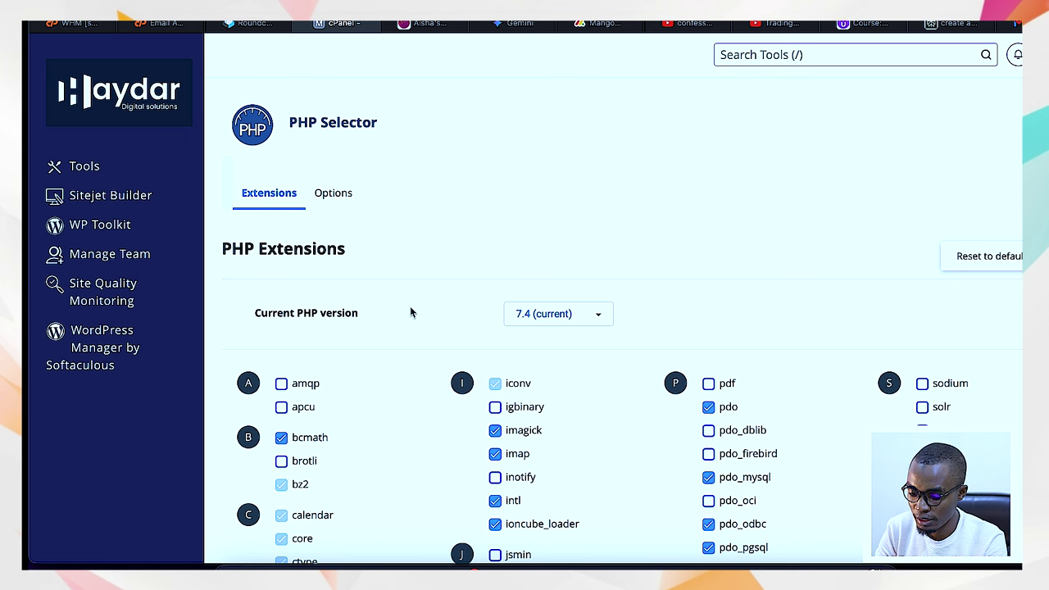
Set the current PHP version to 7.3 in the cPanel PHP Selector and go back to the WordPress plugins page
{"action": "left_click", "coordinate": [604, 318]}
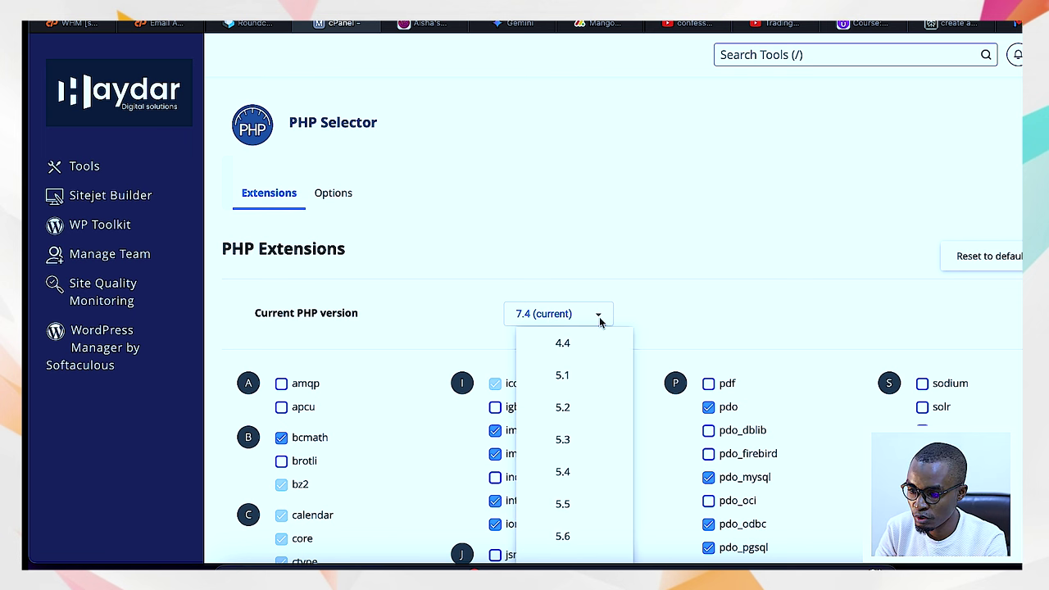
{"action": "scroll", "coordinate": [607, 416], "scroll_direction": "down", "scroll_amount": 3}
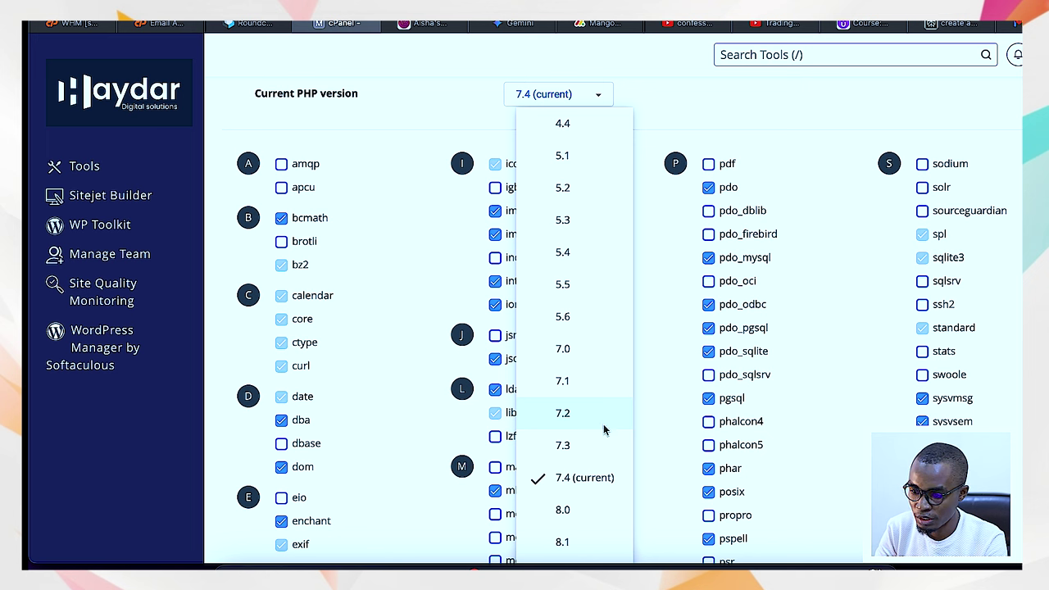
{"action": "left_click", "coordinate": [584, 446]}
{"action": "left_click", "coordinate": [610, 95]}
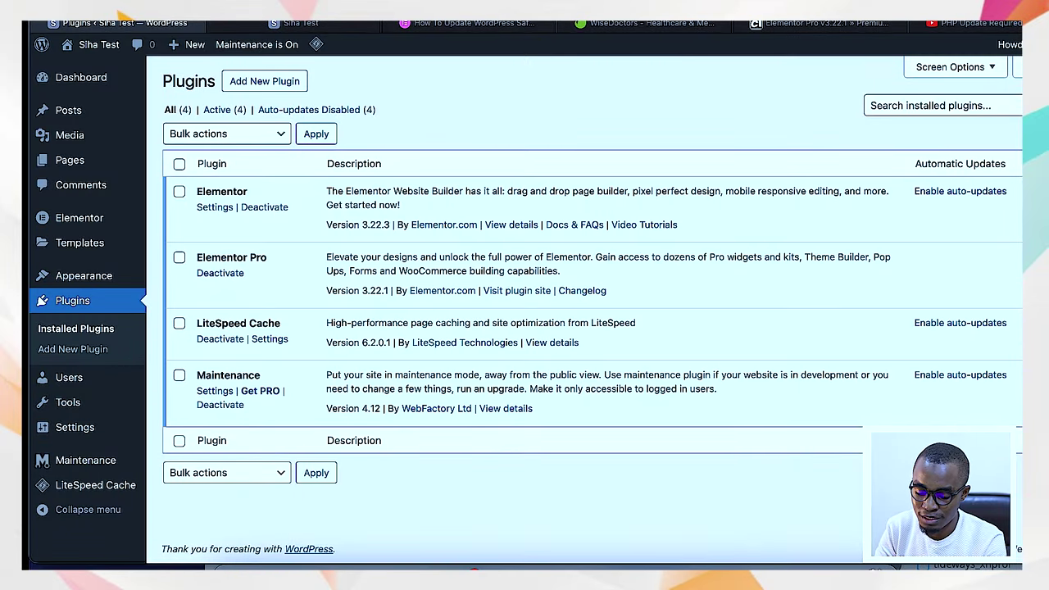
Reload the installed plugins page and check it for Elementor and Elementor Pro notices
{"action": "key", "text": "ctrl+r"}
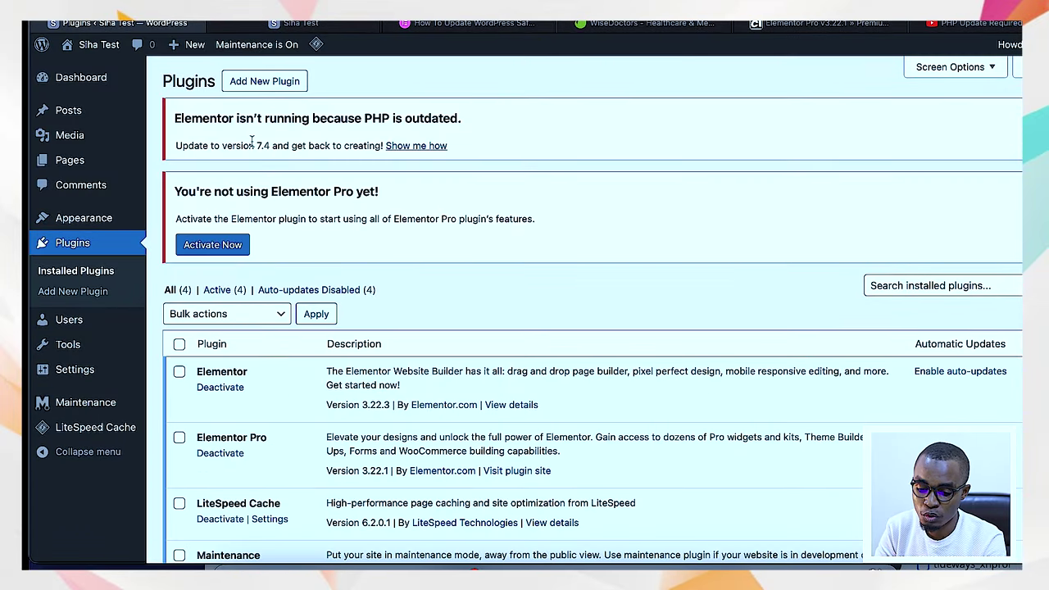
{"action": "scroll", "coordinate": [289, 234], "scroll_direction": "down", "scroll_amount": 2}
{"action": "scroll", "coordinate": [374, 243], "scroll_direction": "up", "scroll_amount": 2}
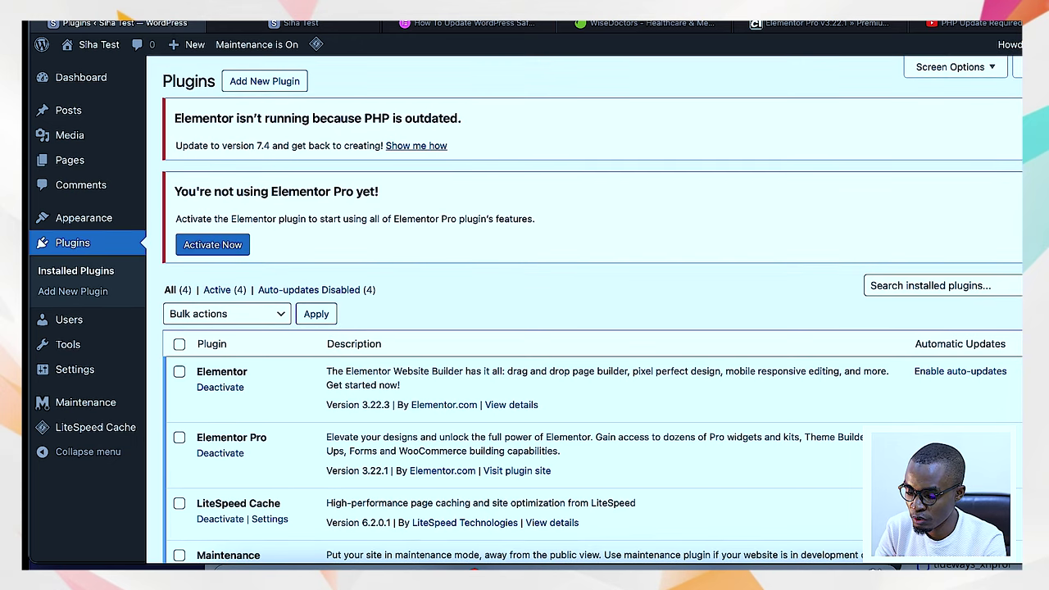
Return to the cPanel PHP Selector and set the current PHP version to 7.4
{"action": "key", "text": "super+Tab"}
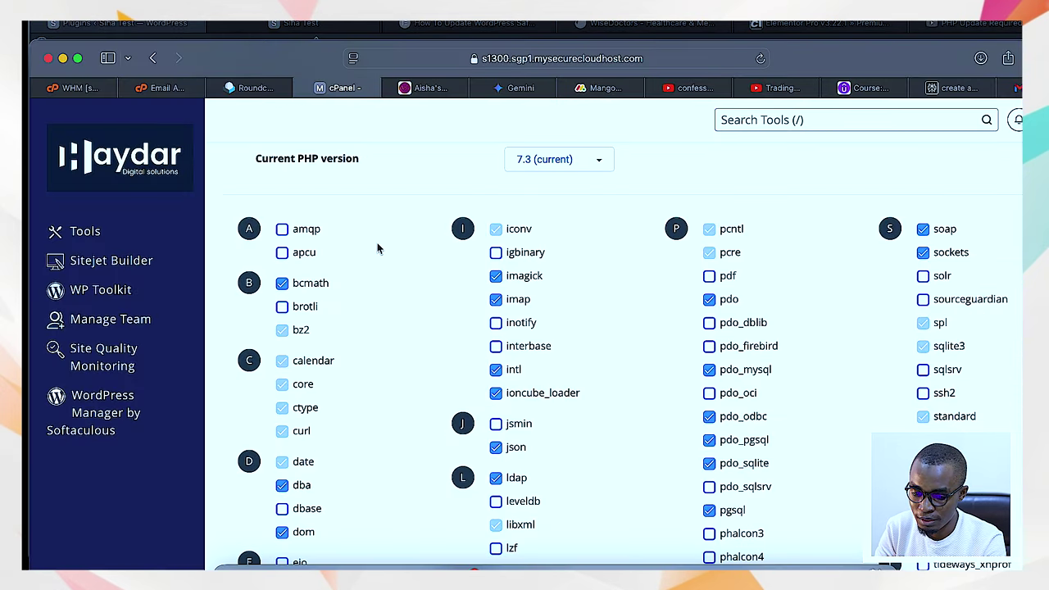
{"action": "scroll", "coordinate": [564, 196], "scroll_direction": "up", "scroll_amount": 3}
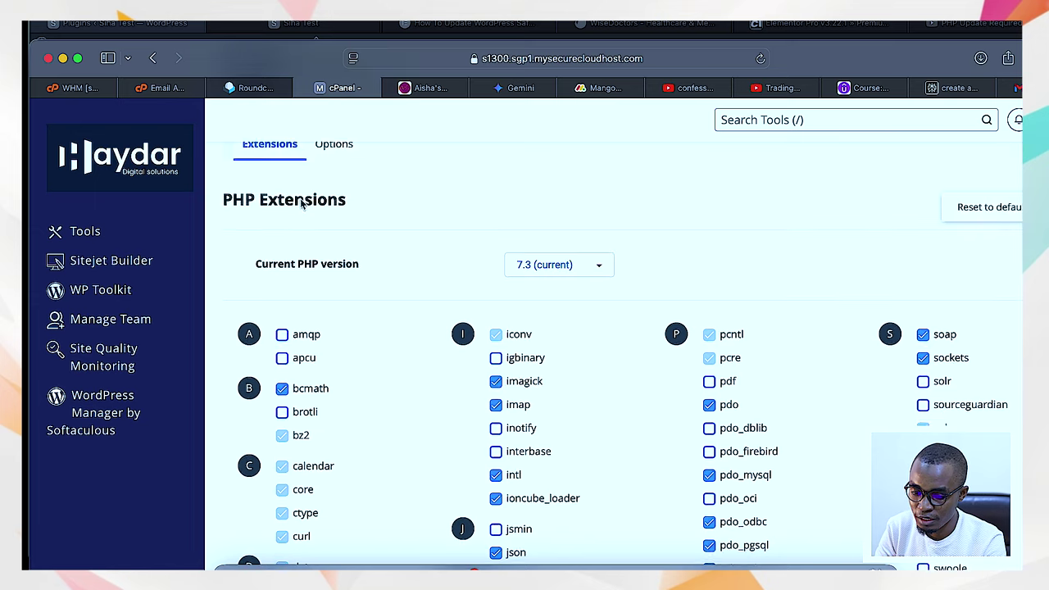
{"action": "scroll", "coordinate": [483, 238], "scroll_direction": "up", "scroll_amount": 2}
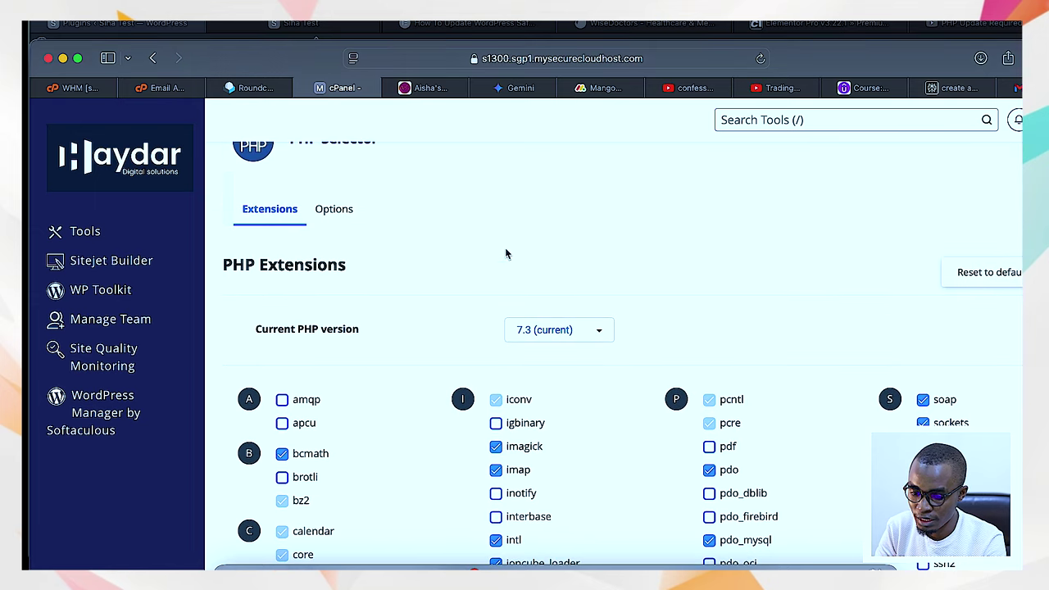
{"action": "left_click", "coordinate": [591, 333]}
{"action": "scroll", "coordinate": [606, 419], "scroll_direction": "down", "scroll_amount": 5}
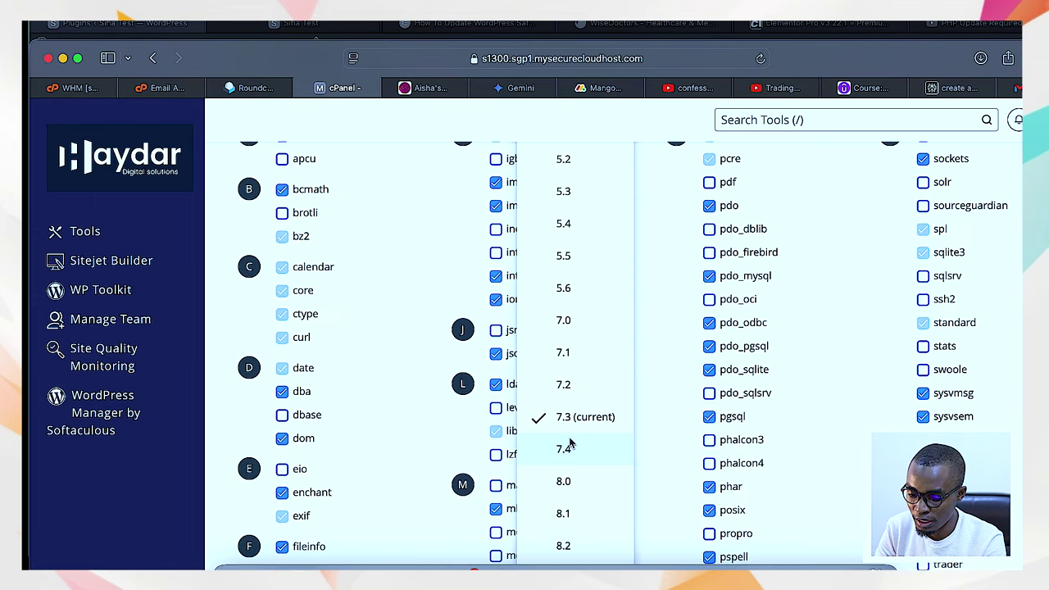
{"action": "left_click", "coordinate": [575, 452]}
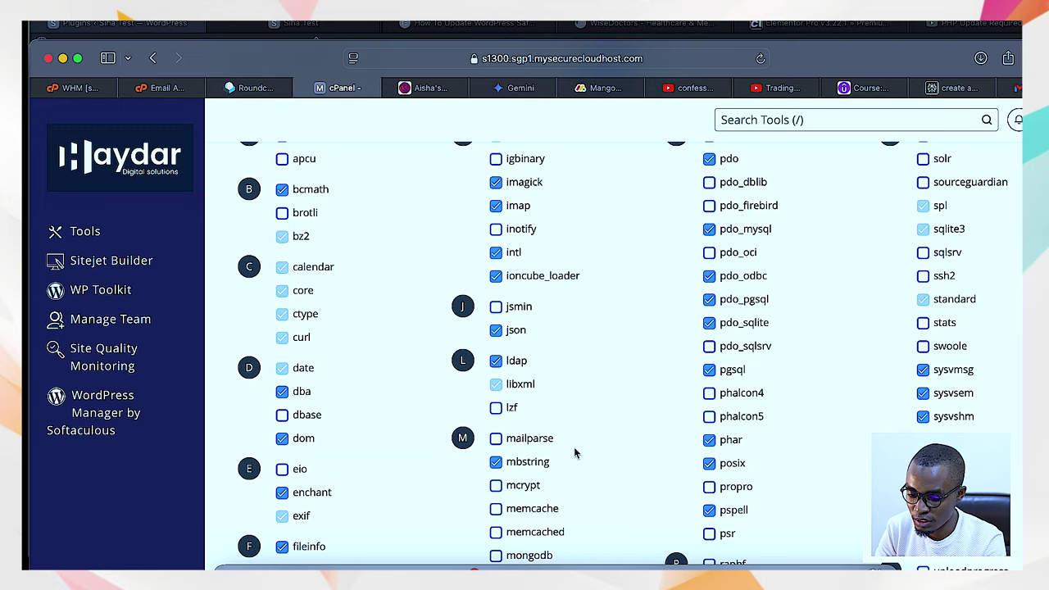
Apply PHP version 7.4 in the cPanel PHP Selector, then switch to WordPress and install the Classic Editor plugin
{"action": "scroll", "coordinate": [574, 442], "scroll_direction": "up", "scroll_amount": 5}
{"action": "left_click", "coordinate": [612, 376]}
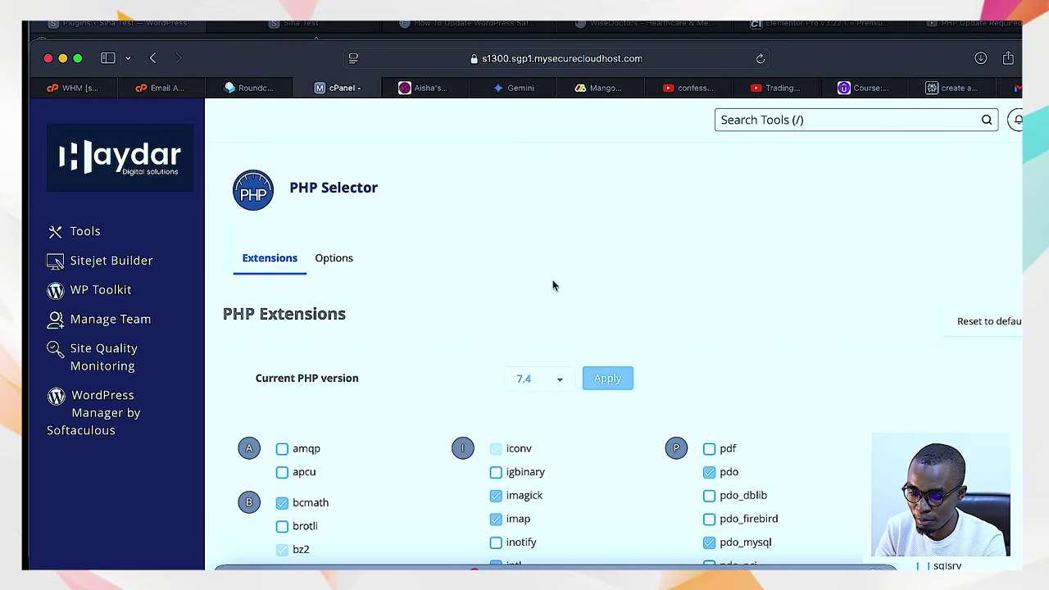
{"action": "left_click", "coordinate": [63, 58]}
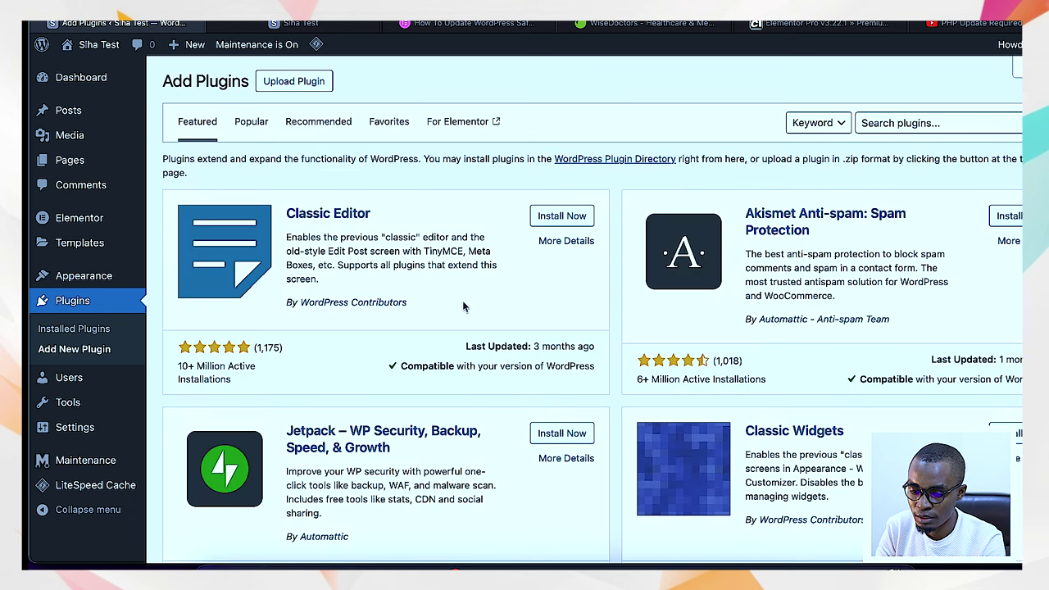
{"action": "left_click", "coordinate": [569, 215]}
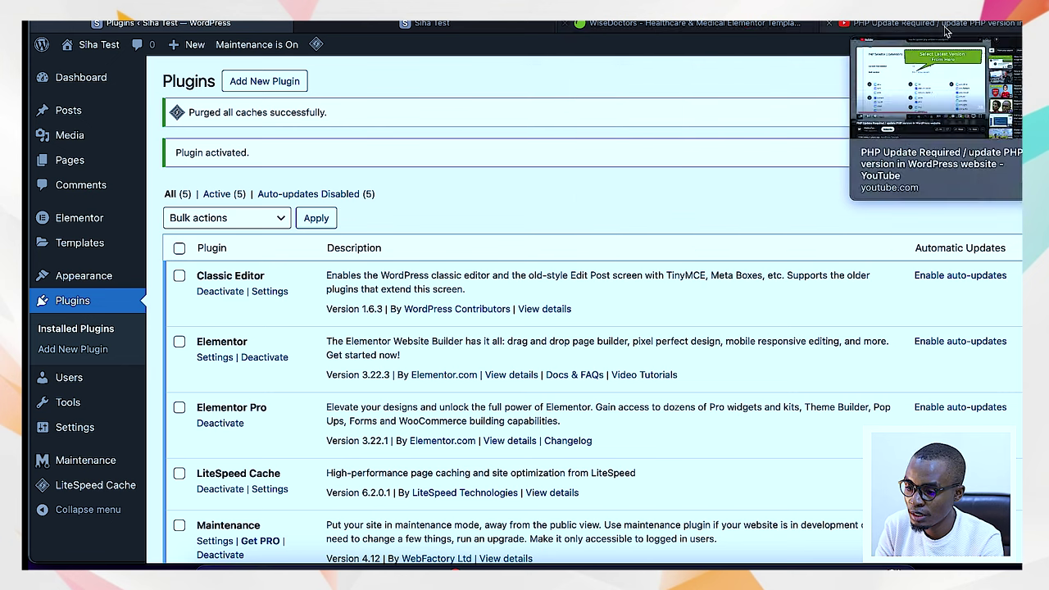
Copy the required plugin name "ElementsKit Lite" from the WiseDoctors template kit page on Envato Elements
{"action": "mouse_move", "coordinate": [752, 28]}
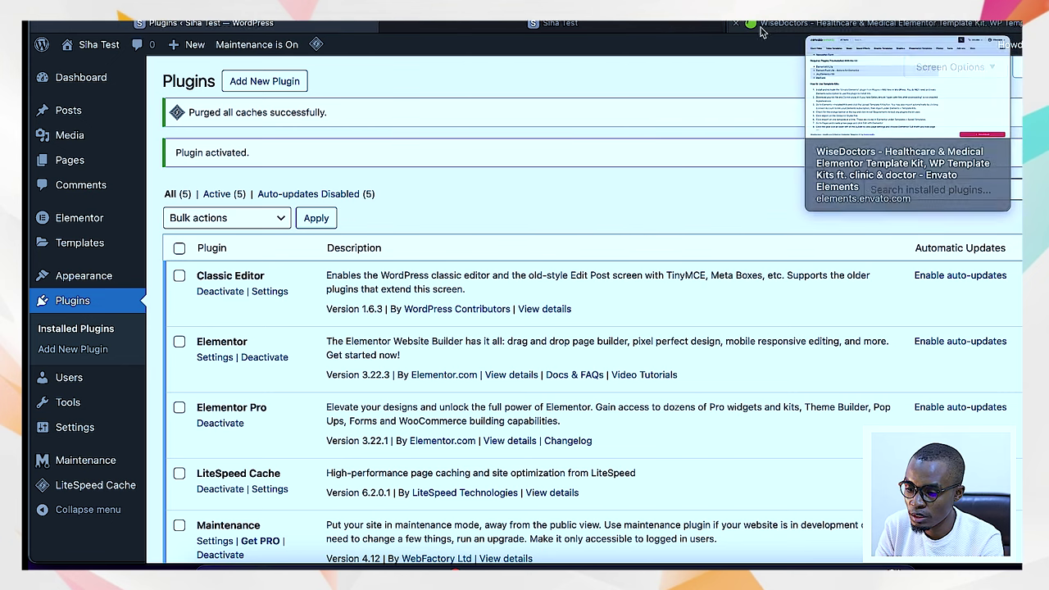
{"action": "left_click", "coordinate": [836, 24]}
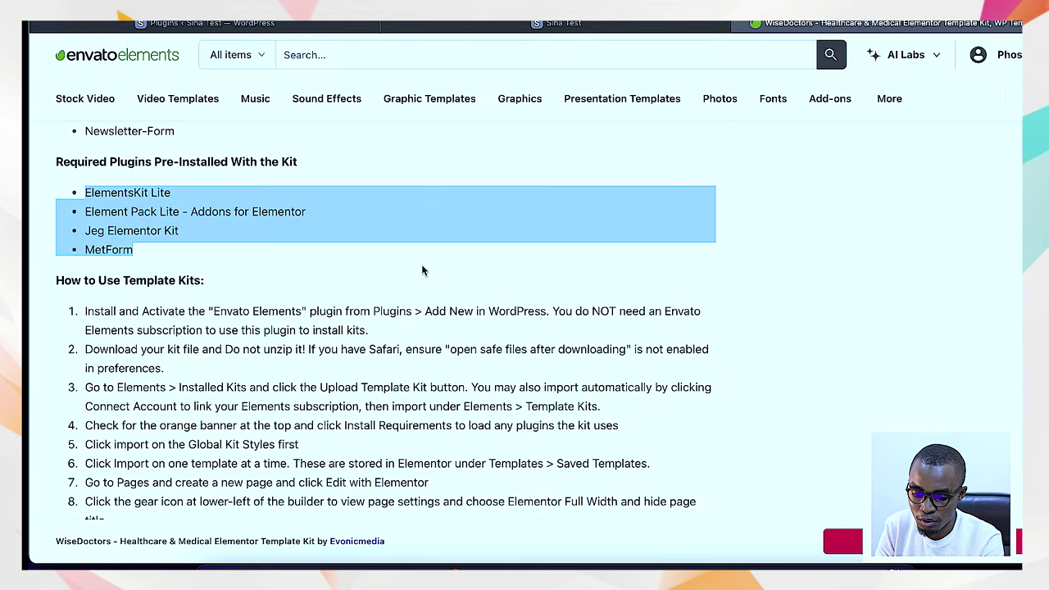
{"action": "left_click", "coordinate": [164, 216]}
{"action": "left_click_drag", "start_coordinate": [174, 191], "coordinate": [88, 189]}
{"action": "key", "text": "ctrl+c"}
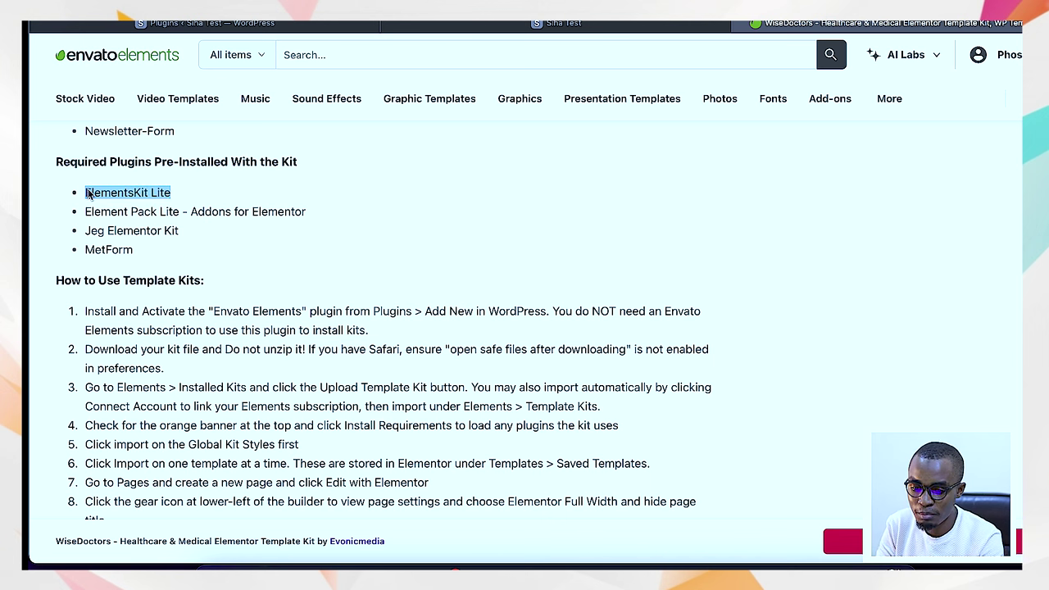
Search the WordPress plugin directory for "ElementsKit Lite" and install ElementsKit Elementor addons by Wpmet
{"action": "left_click", "coordinate": [246, 23]}
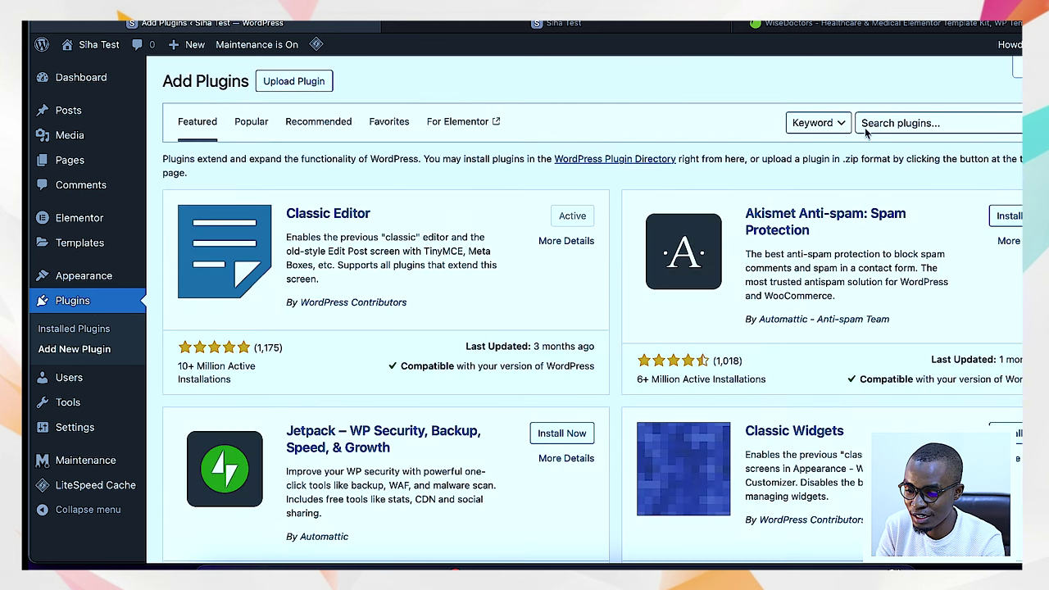
{"action": "left_click", "coordinate": [887, 126]}
{"action": "key", "text": "ctrl+v"}
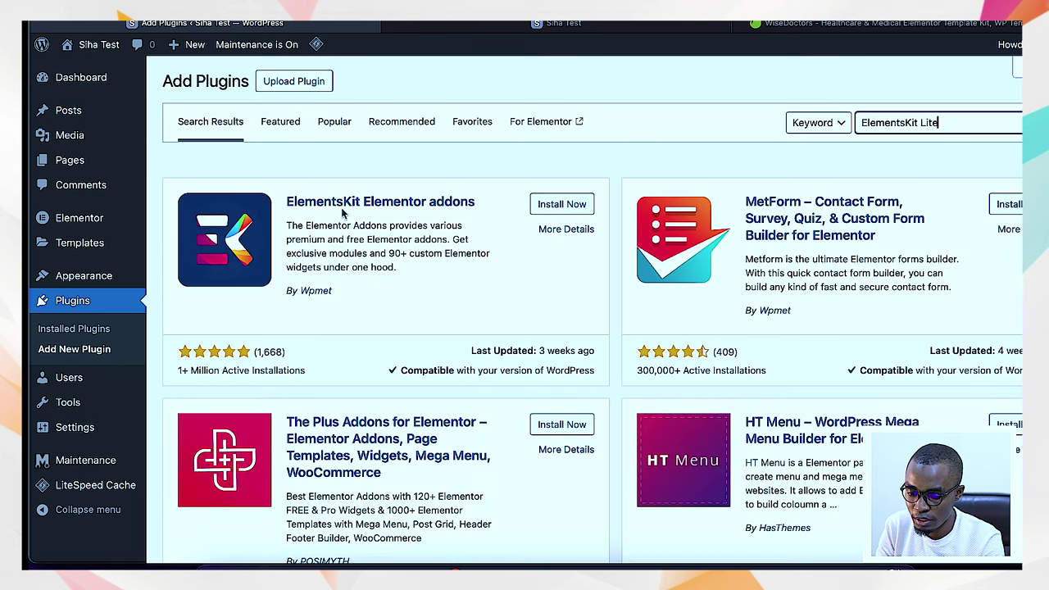
{"action": "left_click", "coordinate": [577, 205]}
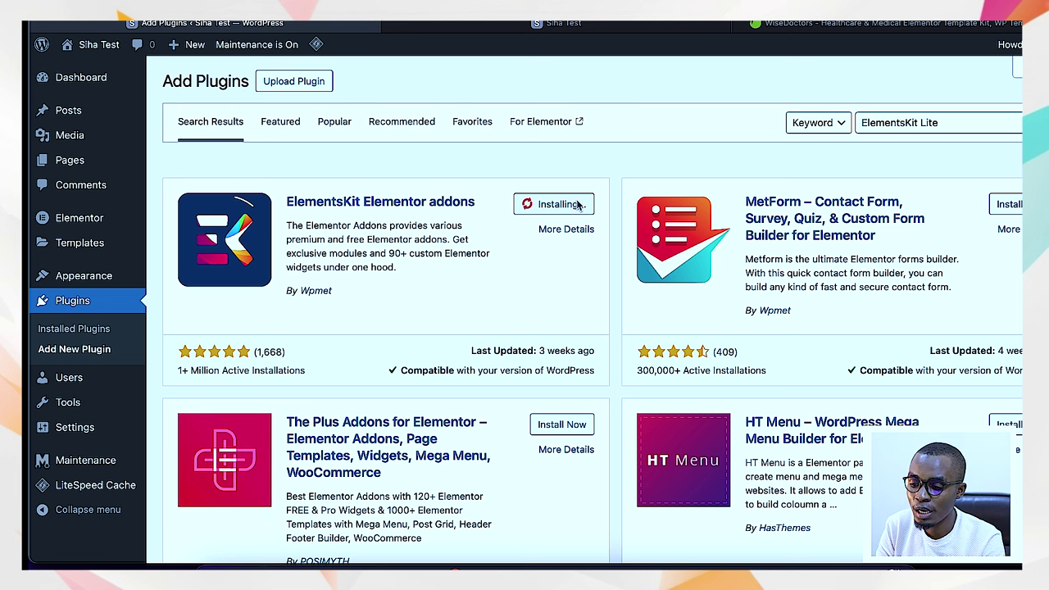
Copy "Element Pack Lite - Addons for Elementor" from the kit's required plugins and search the WordPress plugin directory for it
{"action": "left_click", "coordinate": [787, 31]}
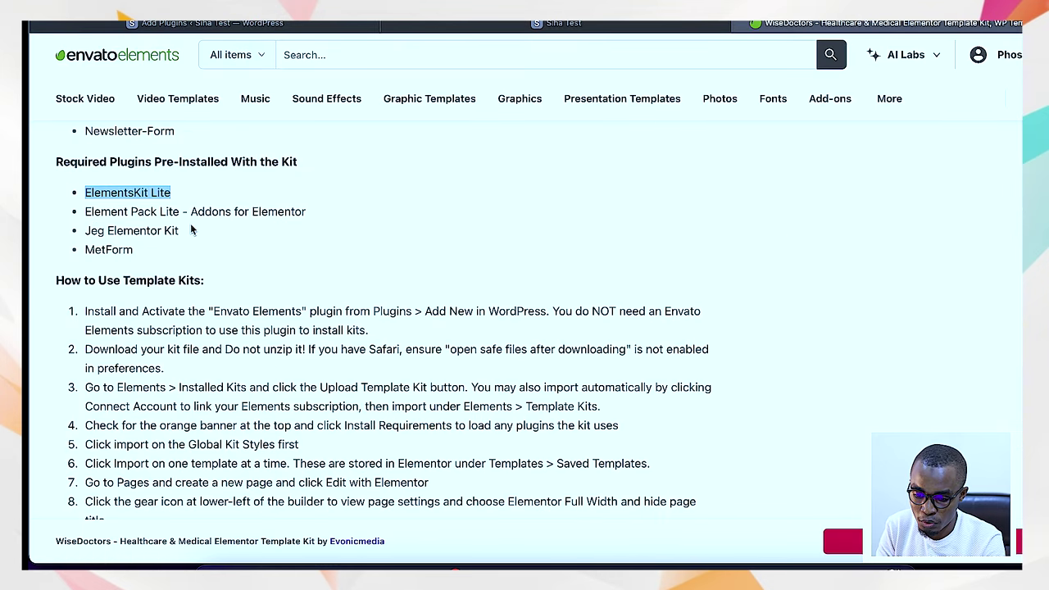
{"action": "left_click_drag", "start_coordinate": [309, 213], "coordinate": [87, 211]}
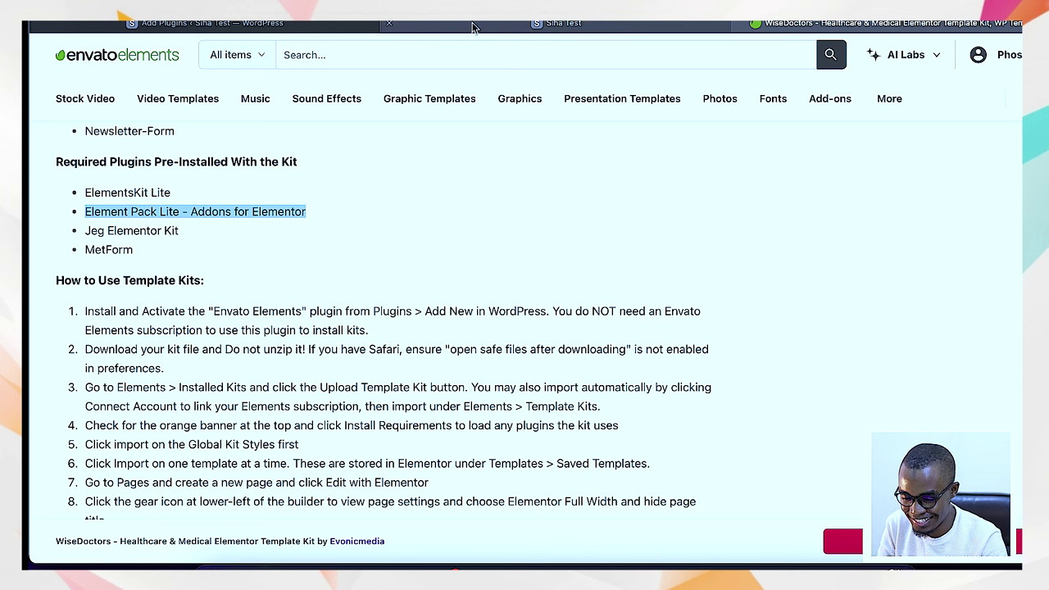
{"action": "left_click", "coordinate": [260, 25]}
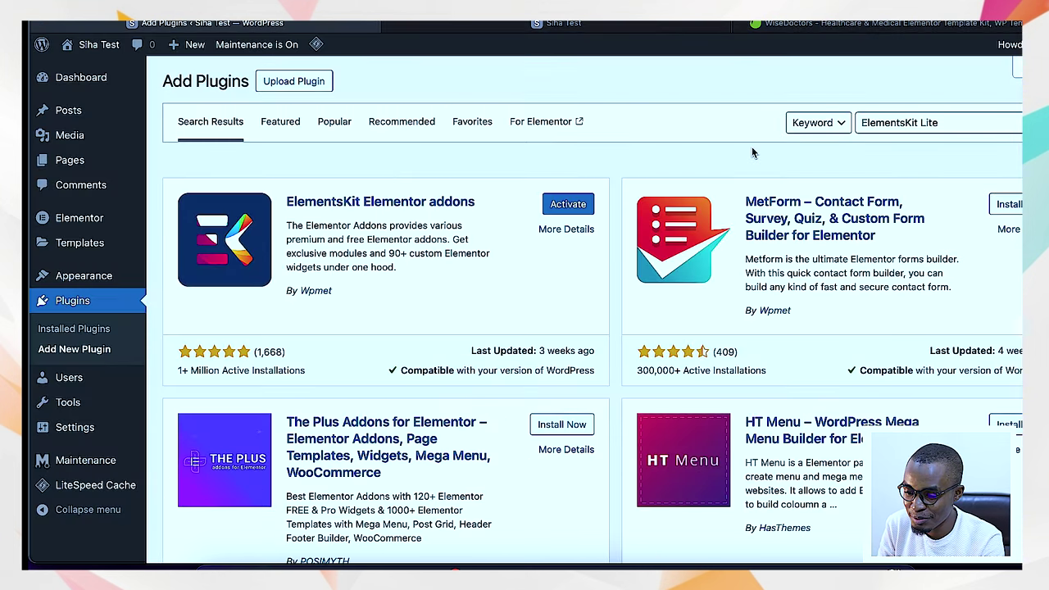
{"action": "left_click", "coordinate": [917, 123]}
{"action": "key", "text": "ctrl+a"}
{"action": "type", "text": "Element Pack Lite - Addons for Elementor"}
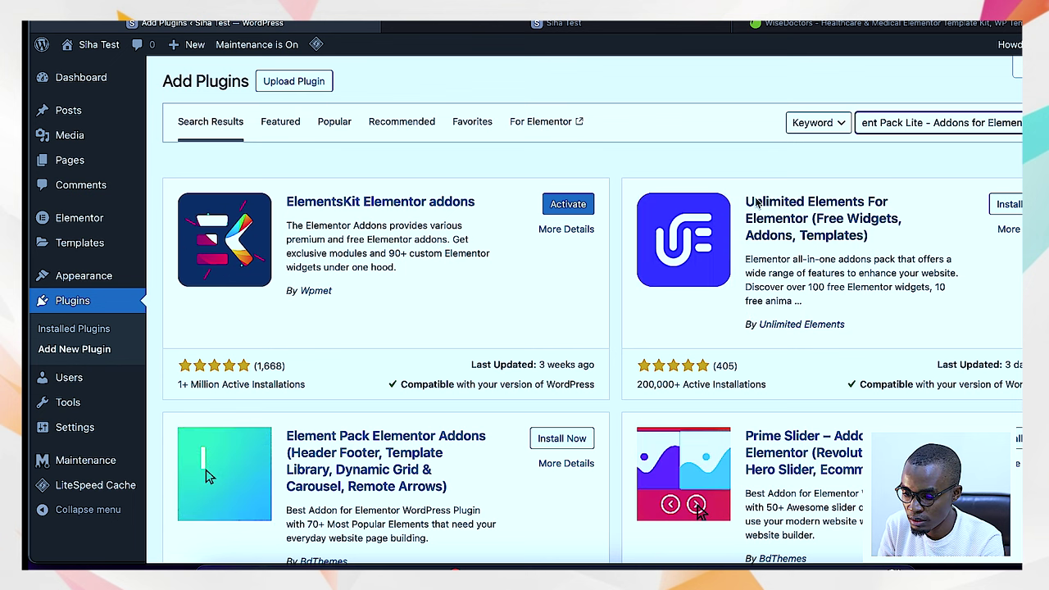
Look through the search results and install Element Pack Elementor Addons by BdThemes
{"action": "scroll", "coordinate": [670, 364], "scroll_direction": "down", "scroll_amount": 5}
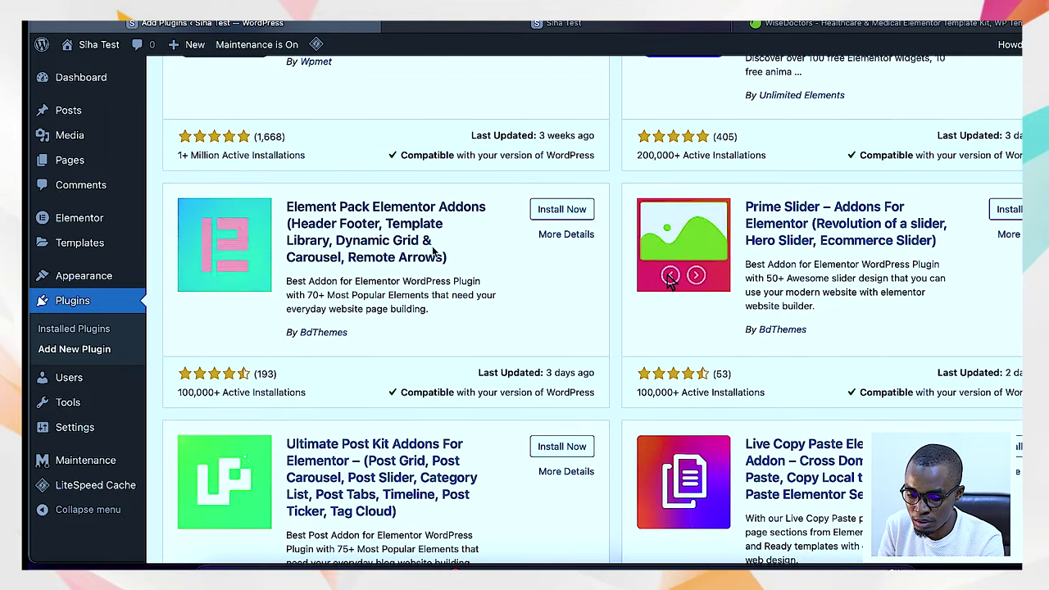
{"action": "scroll", "coordinate": [431, 251], "scroll_direction": "up", "scroll_amount": 3}
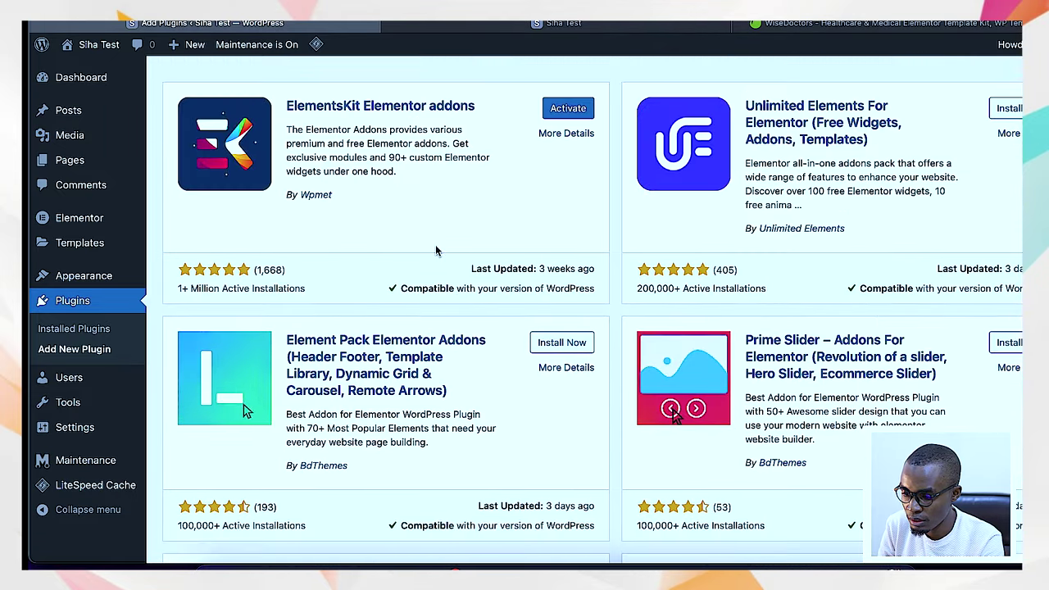
{"action": "scroll", "coordinate": [785, 102], "scroll_direction": "up", "scroll_amount": 2}
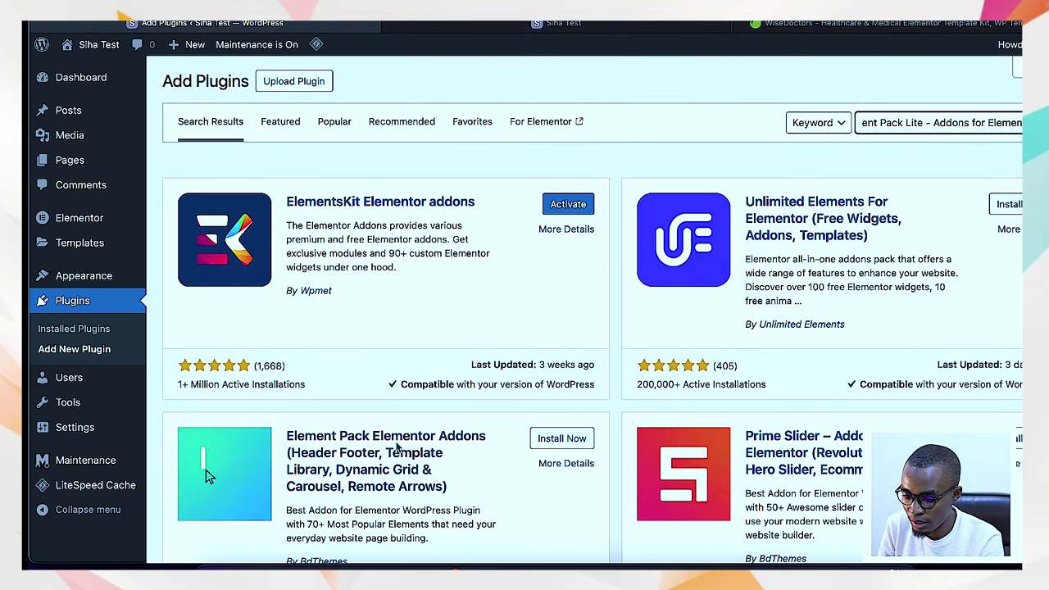
{"action": "scroll", "coordinate": [562, 440], "scroll_direction": "down", "scroll_amount": 1}
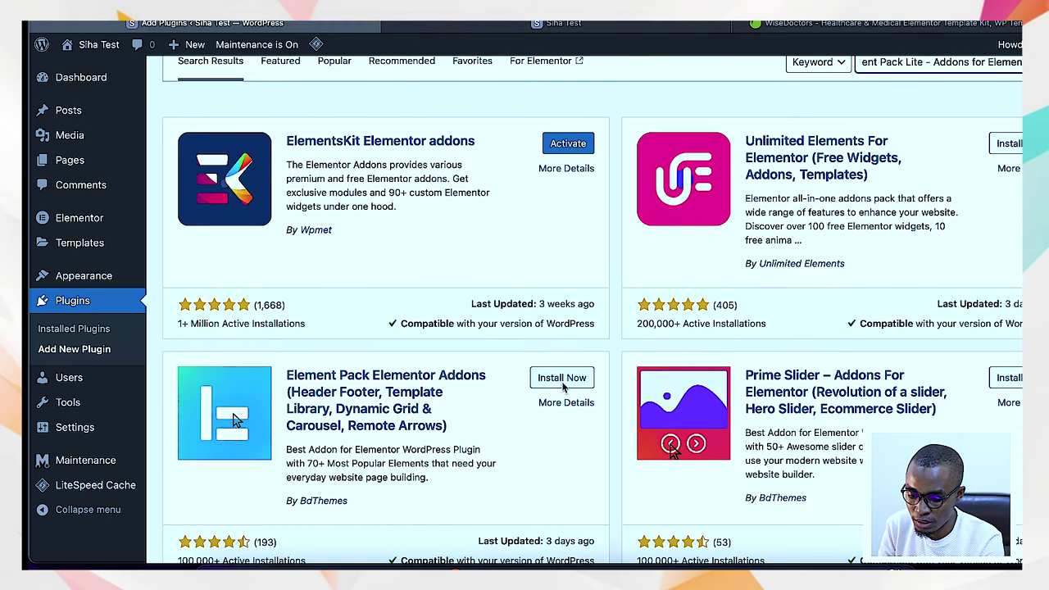
{"action": "left_click", "coordinate": [562, 379]}
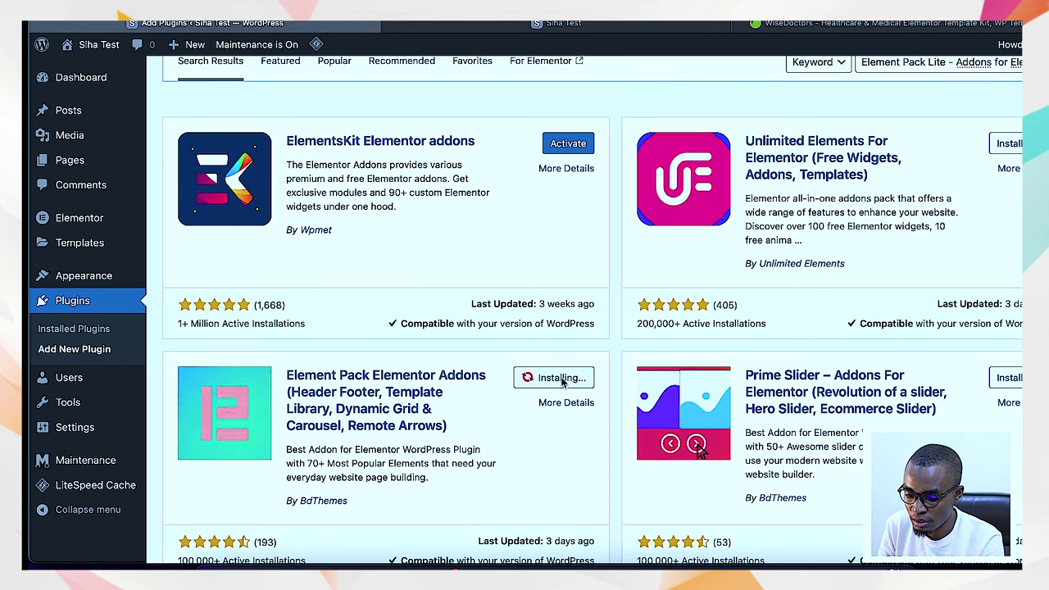
Copy the full plugin name "Jeg Elementor Kit" from the required plugins list on the WiseDoctors kit page
{"action": "key", "text": "ctrl+Tab"}
{"action": "key", "text": "ctrl+Tab"}
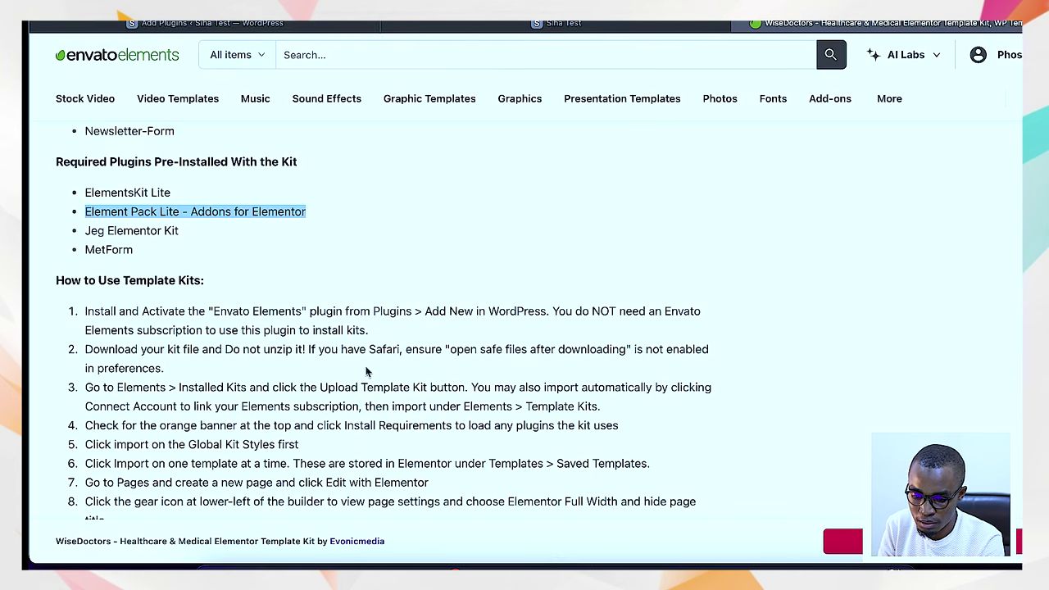
{"action": "left_click_drag", "start_coordinate": [182, 234], "coordinate": [88, 236]}
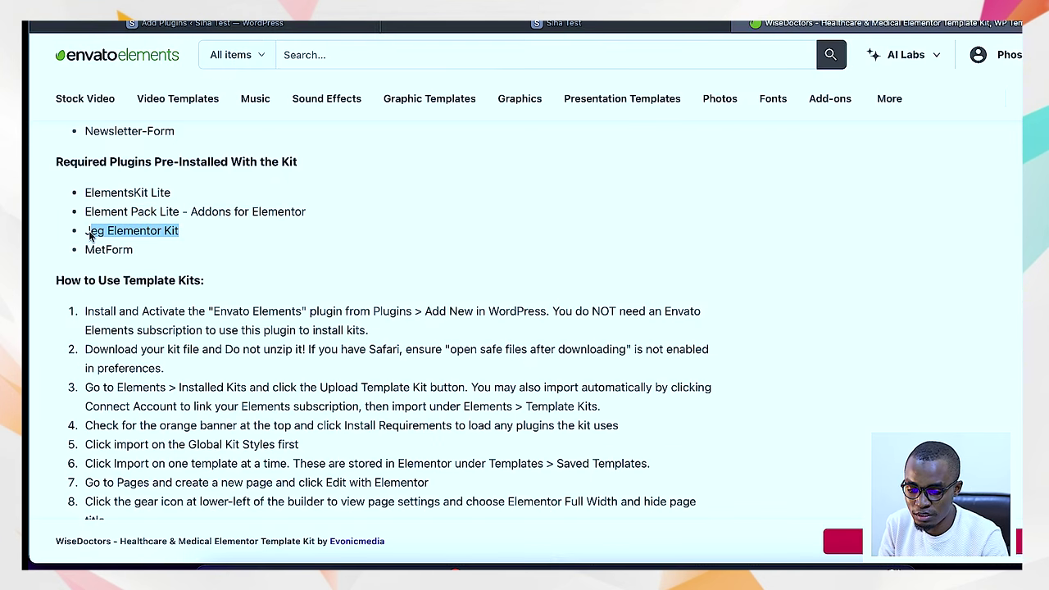
{"action": "left_click", "coordinate": [295, 29]}
{"action": "key", "text": "ctrl+Tab"}
{"action": "key", "text": "ctrl+Tab"}
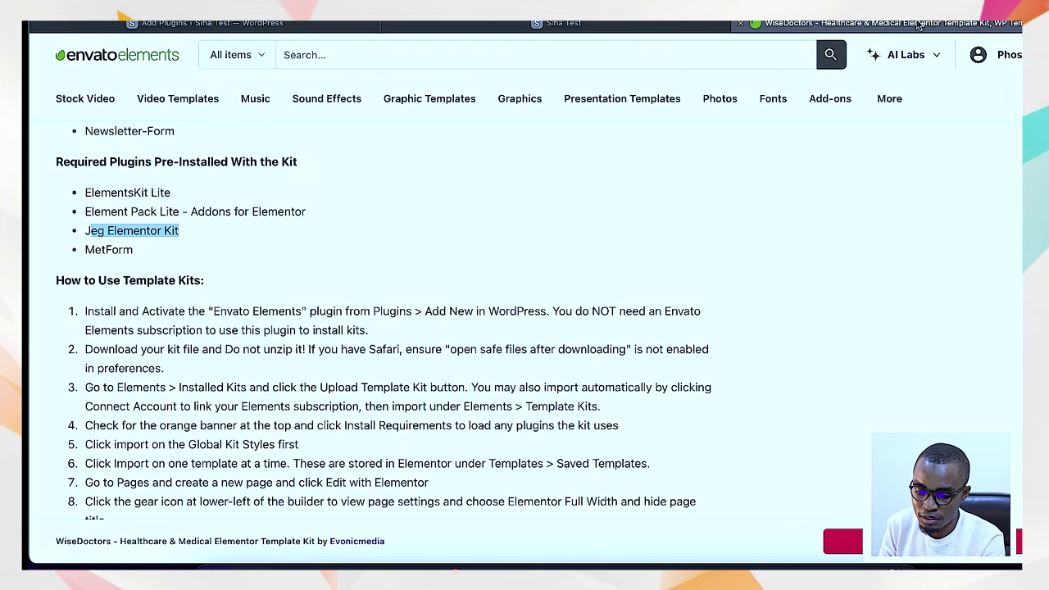
{"action": "left_click", "coordinate": [186, 236]}
{"action": "left_click_drag", "start_coordinate": [187, 236], "coordinate": [85, 231]}
{"action": "key", "text": "ctrl+c"}
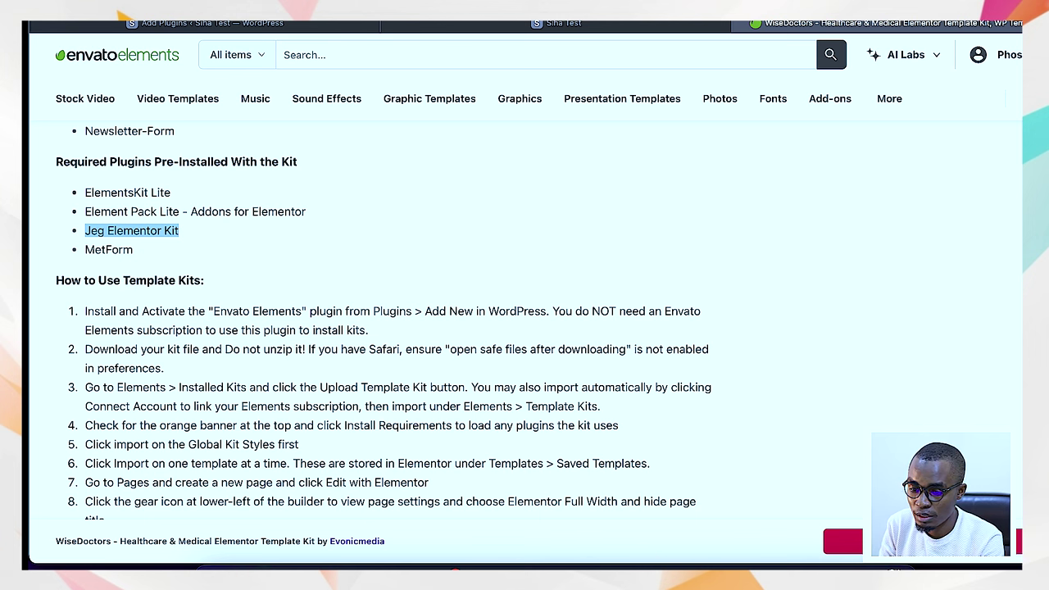
Replace the WordPress plugin search with "Jeg Elementor Kit" and install the Jeg Elementor Kit plugin by Jegtheme
{"action": "left_click", "coordinate": [331, 33]}
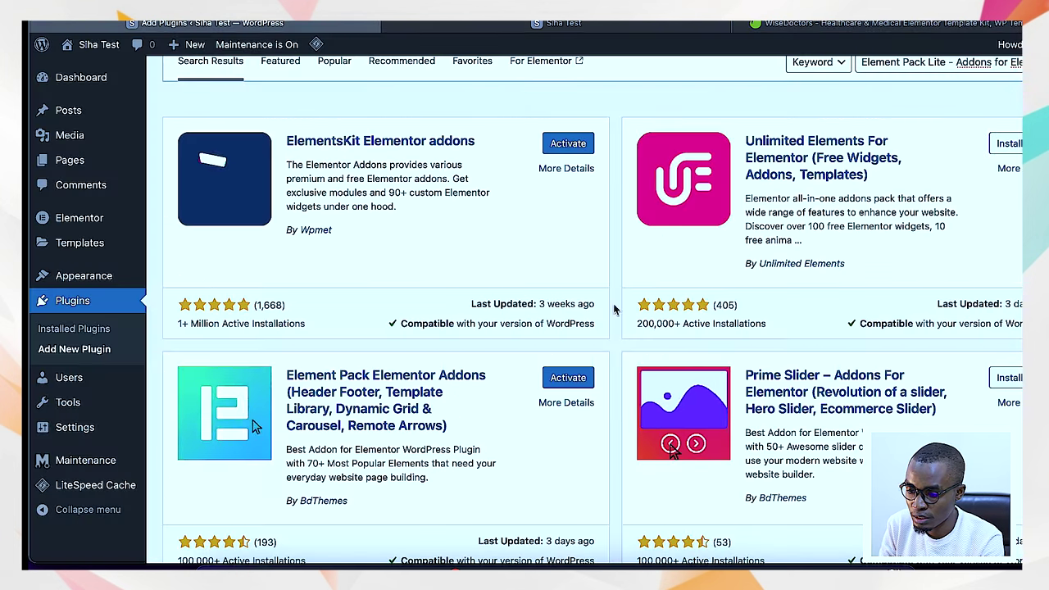
{"action": "scroll", "coordinate": [864, 141], "scroll_direction": "up", "scroll_amount": 2}
{"action": "triple_click", "coordinate": [976, 123]}
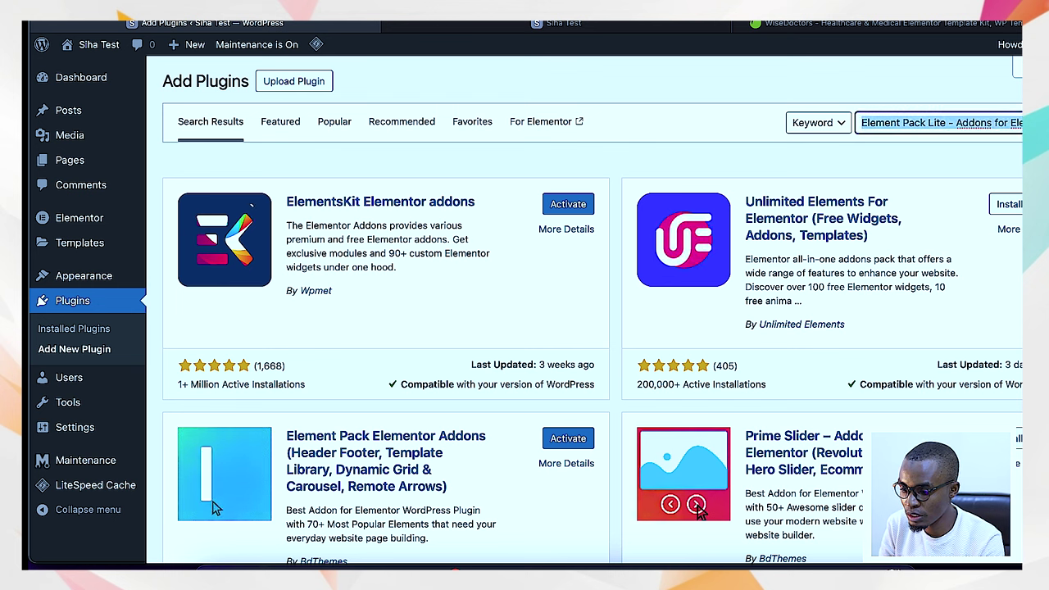
{"action": "key", "text": "BackSpace"}
{"action": "key", "text": "ctrl+v"}
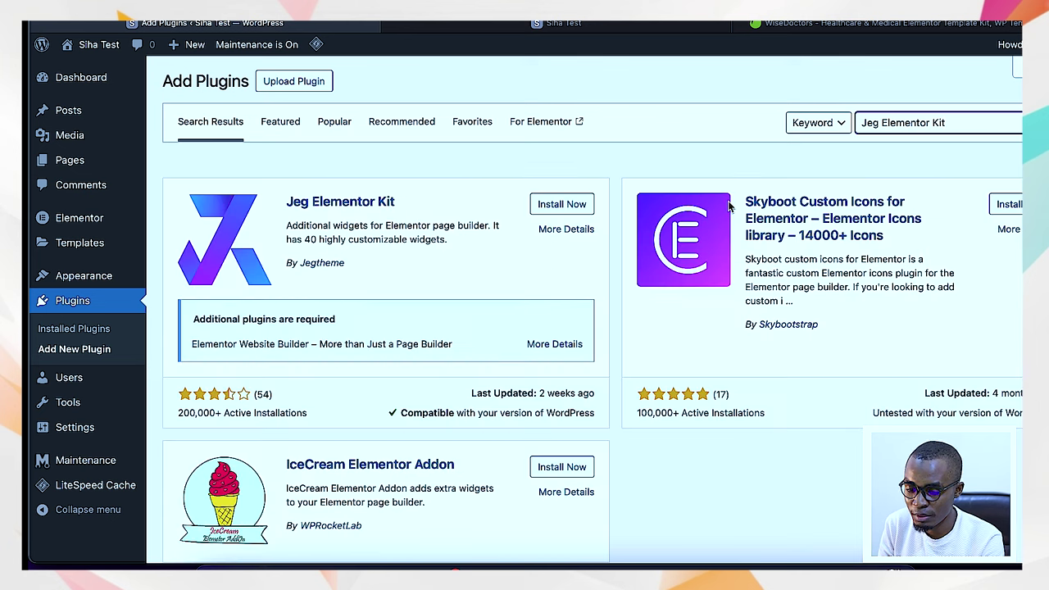
{"action": "left_click", "coordinate": [545, 205]}
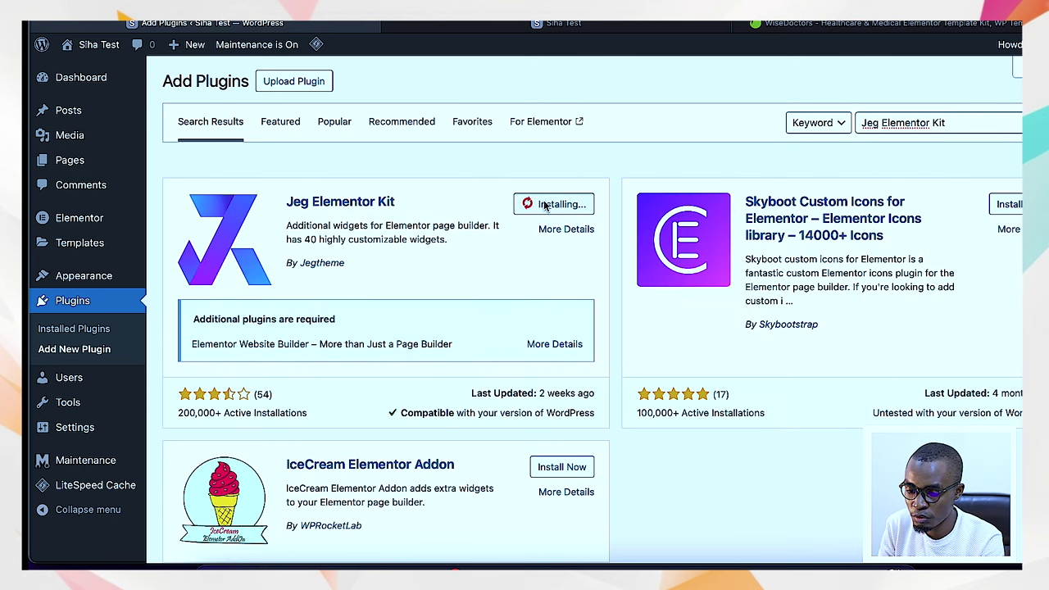
Copy "MetForm" from the kit's required plugins, search the WordPress plugin directory for it and install MetForm by Wpmet
{"action": "left_click", "coordinate": [819, 23]}
{"action": "left_click_drag", "start_coordinate": [139, 252], "coordinate": [87, 249]}
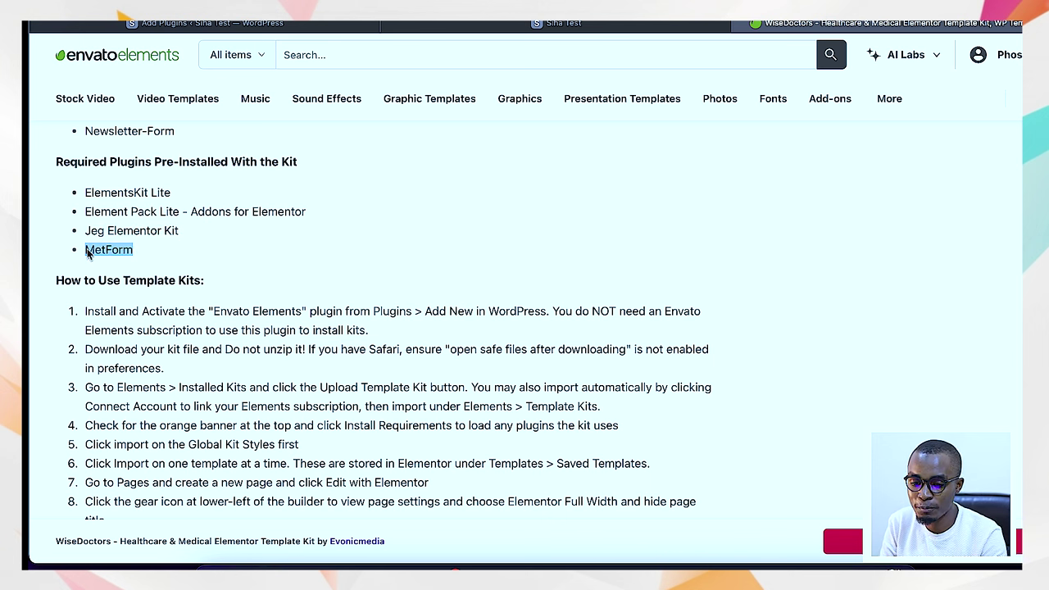
{"action": "left_click", "coordinate": [246, 23]}
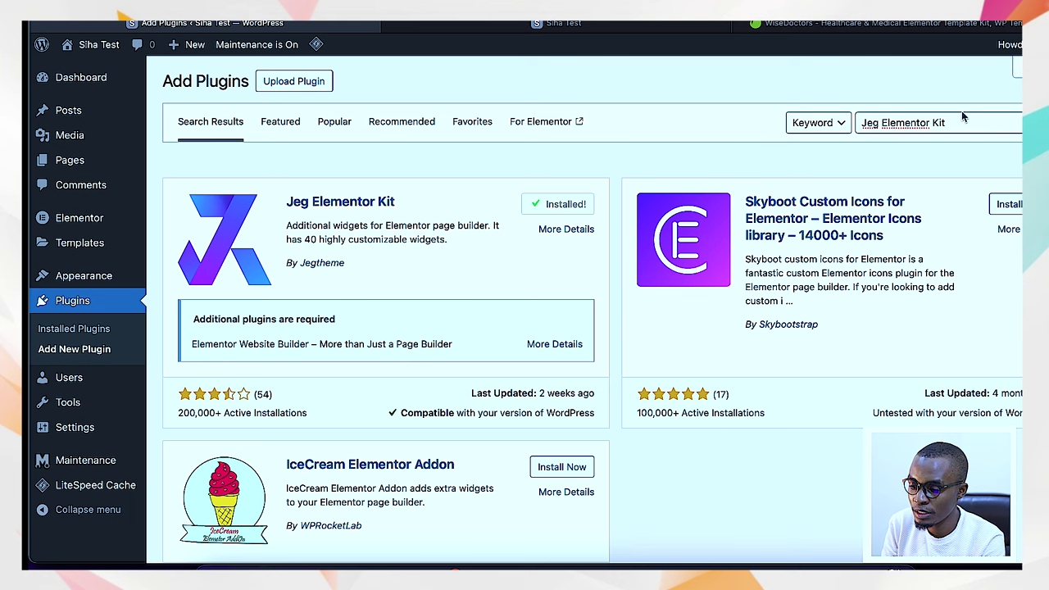
{"action": "left_click_drag", "start_coordinate": [957, 122], "coordinate": [786, 131]}
{"action": "type", "text": "MetForm"}
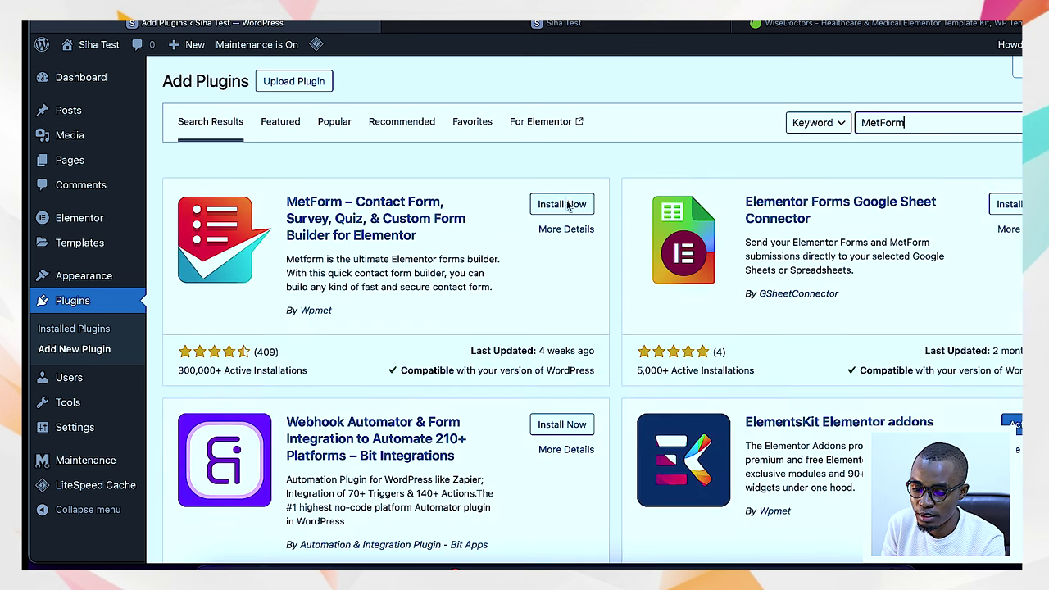
{"action": "left_click", "coordinate": [566, 205]}
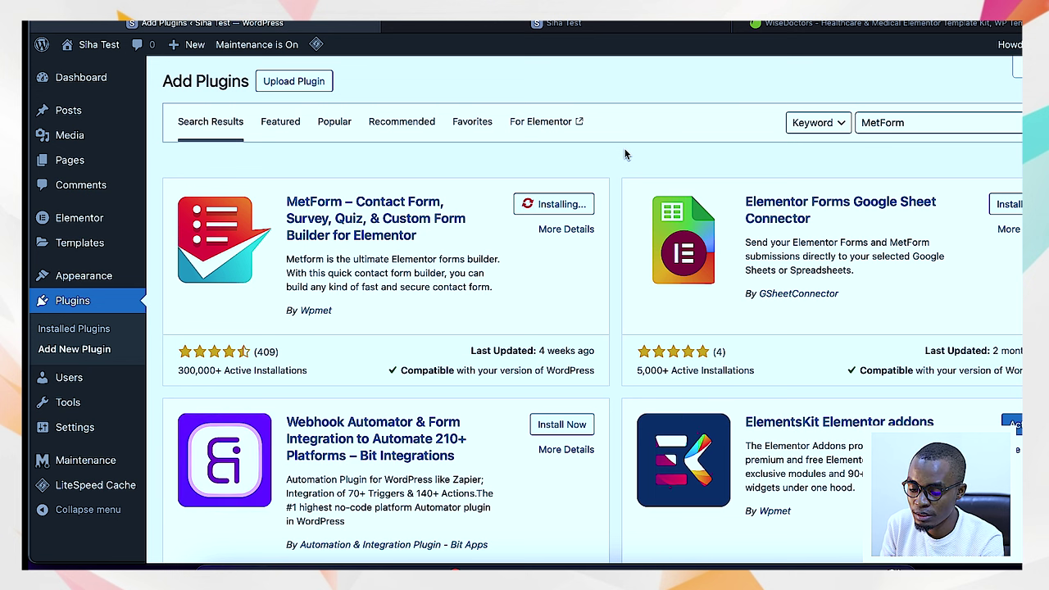
Activate Element Pack Lite - Addons for Elementor among the installed plugins and skip its data-sharing opt-in
{"action": "left_click", "coordinate": [71, 301]}
{"action": "left_click", "coordinate": [519, 220]}
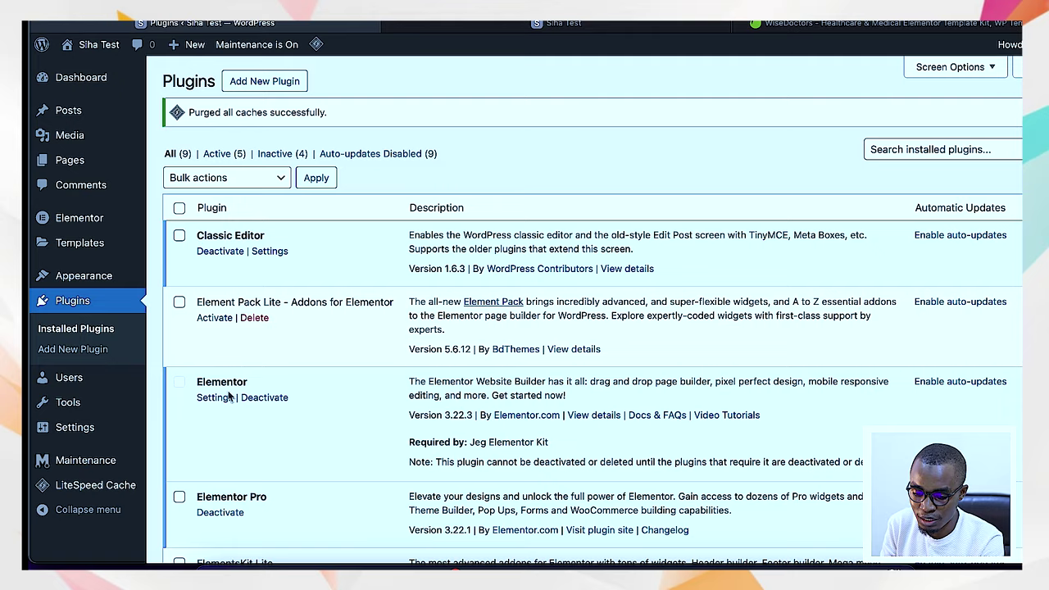
{"action": "scroll", "coordinate": [229, 396], "scroll_direction": "down", "scroll_amount": 4}
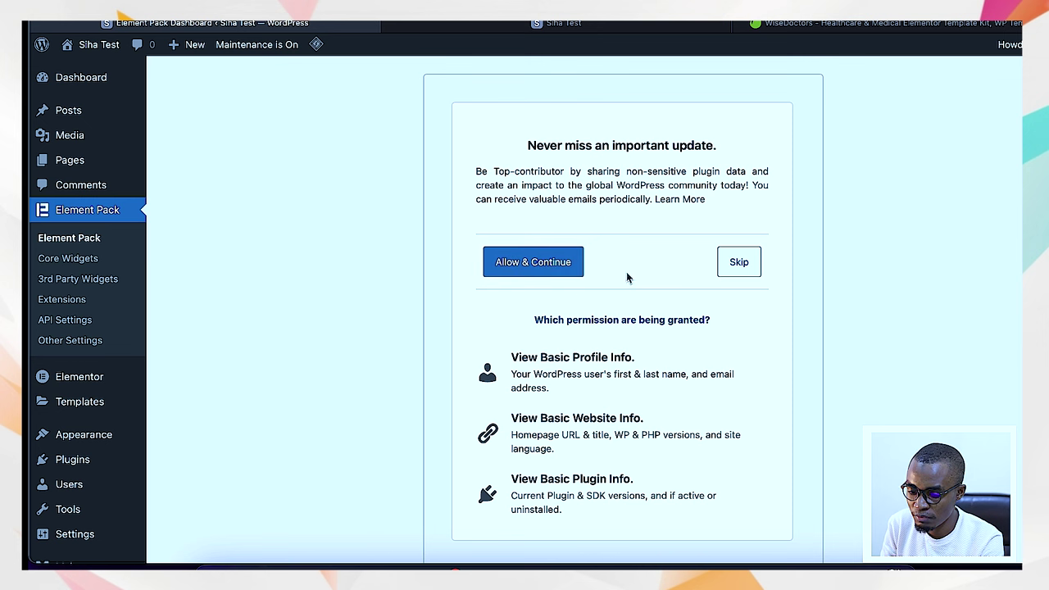
{"action": "left_click", "coordinate": [738, 270]}
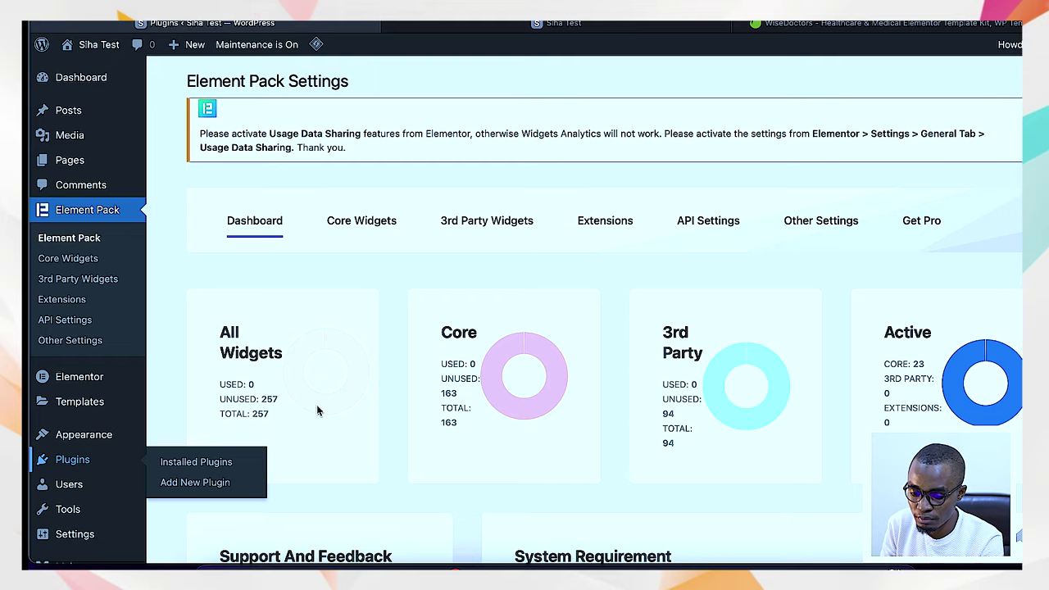
Bulk-activate the installed plugins ElementsKit Lite, Jeg Elementor Kit and MetForm
{"action": "scroll", "coordinate": [365, 398], "scroll_direction": "down", "scroll_amount": 6}
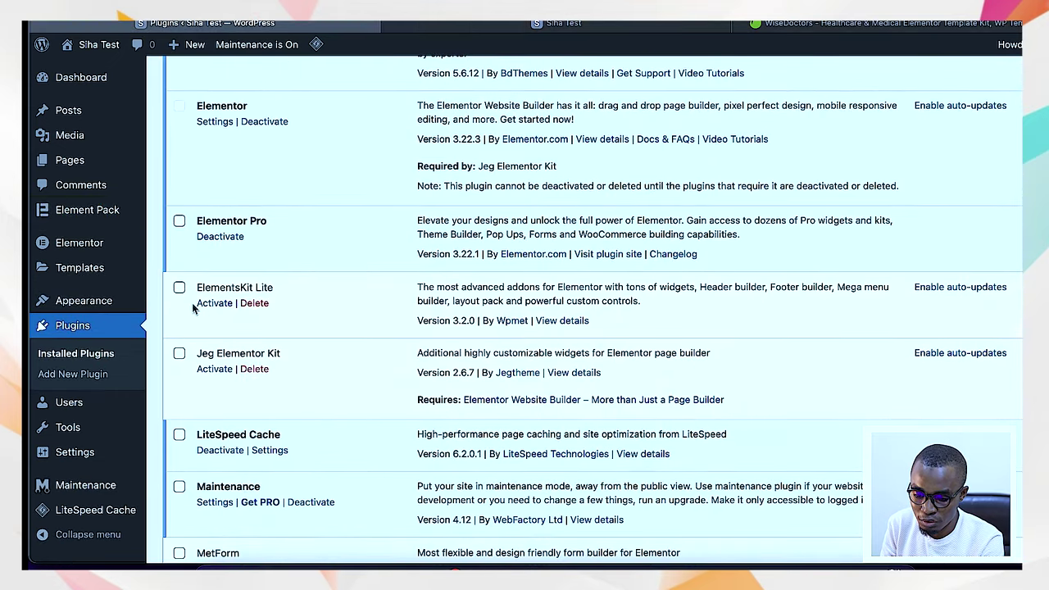
{"action": "left_click", "coordinate": [179, 353]}
{"action": "scroll", "coordinate": [179, 353], "scroll_direction": "down", "scroll_amount": 3}
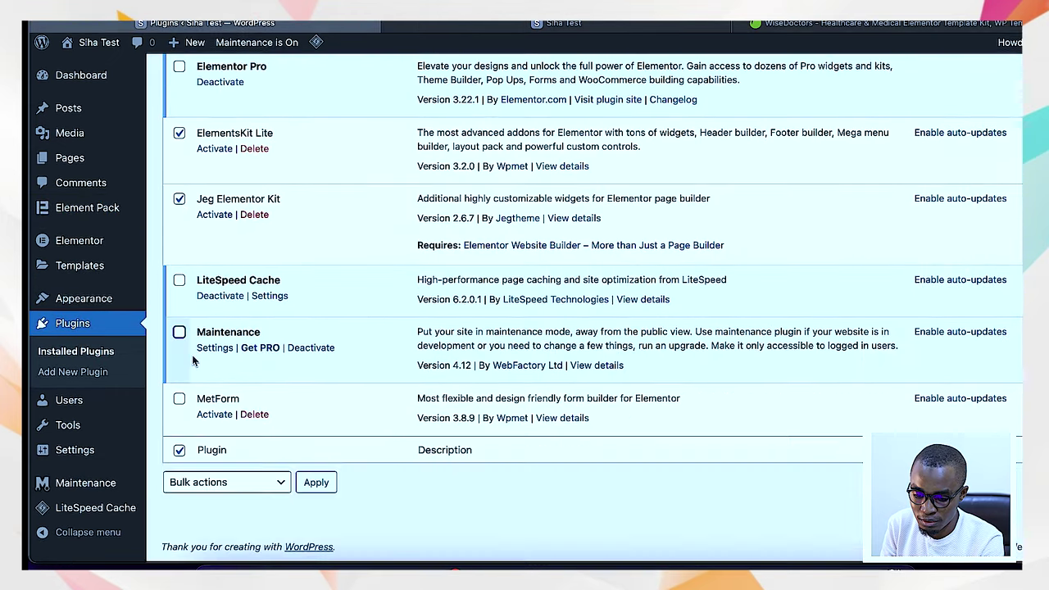
{"action": "left_click", "coordinate": [259, 485]}
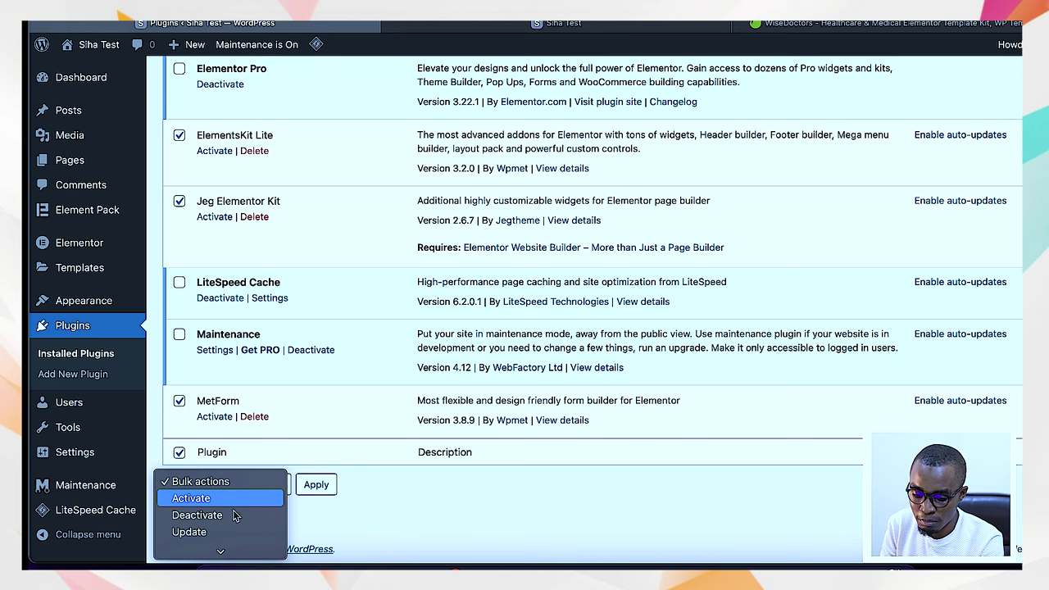
{"action": "left_click", "coordinate": [215, 498]}
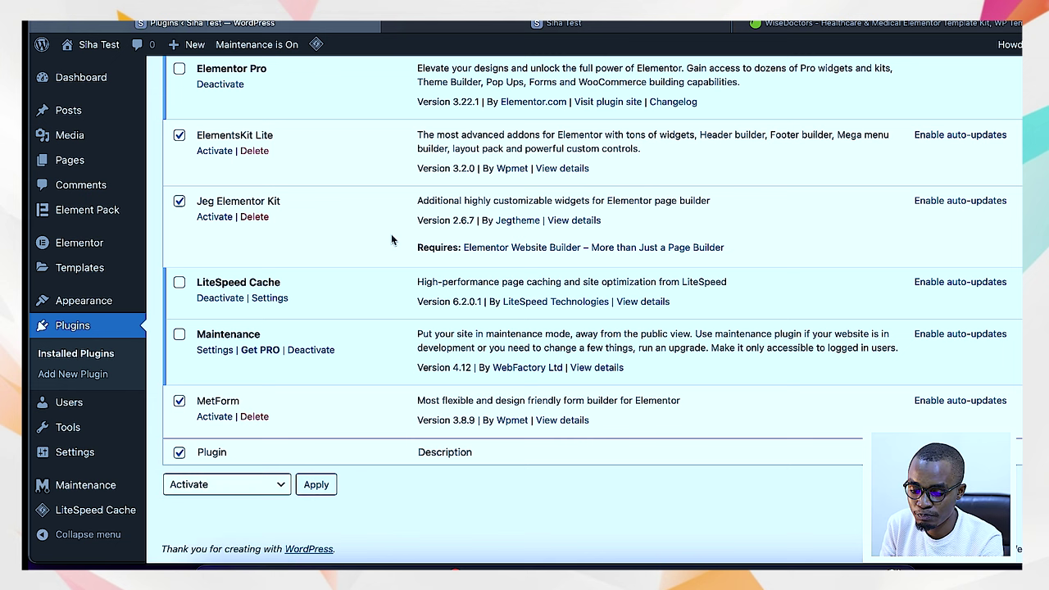
{"action": "scroll", "coordinate": [390, 239], "scroll_direction": "up", "scroll_amount": 5}
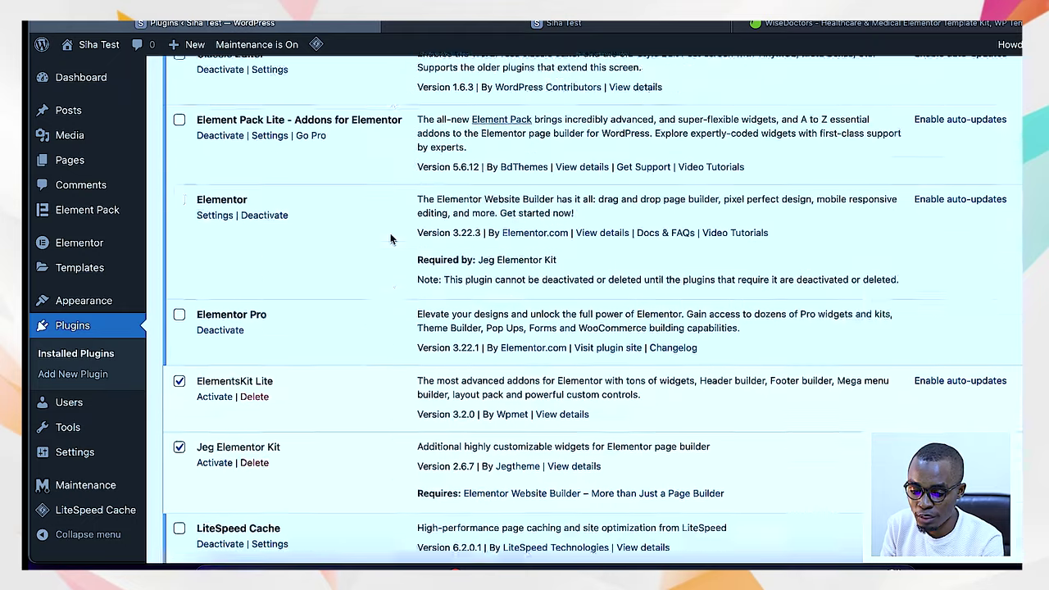
{"action": "scroll", "coordinate": [390, 238], "scroll_direction": "down", "scroll_amount": 10}
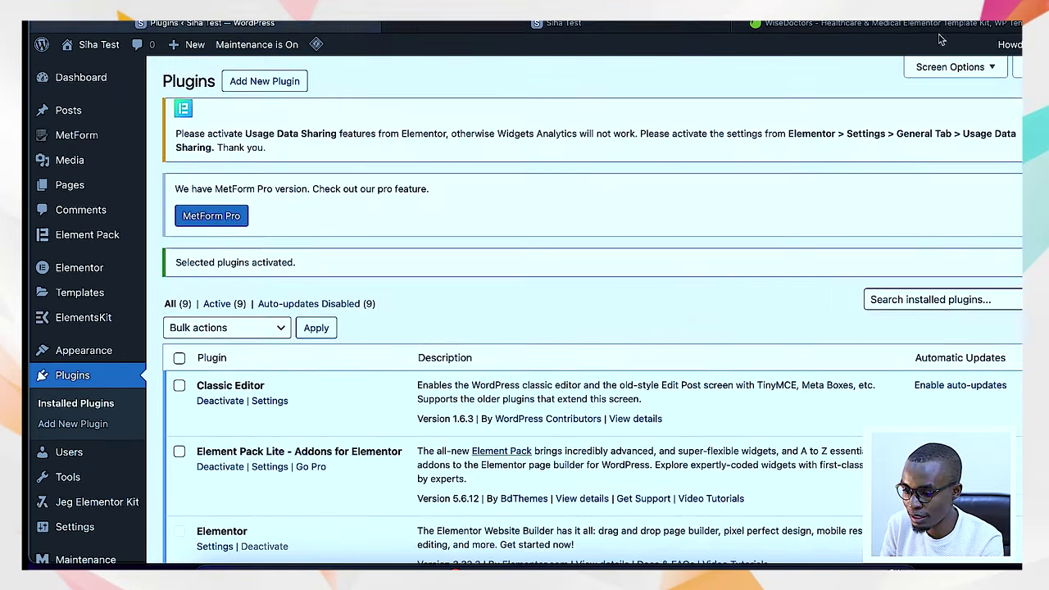
Return to the WiseDoctors - Healthcare & Medical Elementor Template Kit page on Envato Elements and download the kit
{"action": "left_click", "coordinate": [820, 22]}
{"action": "scroll", "coordinate": [734, 267], "scroll_direction": "up", "scroll_amount": 10}
{"action": "scroll", "coordinate": [734, 267], "scroll_direction": "up", "scroll_amount": 4}
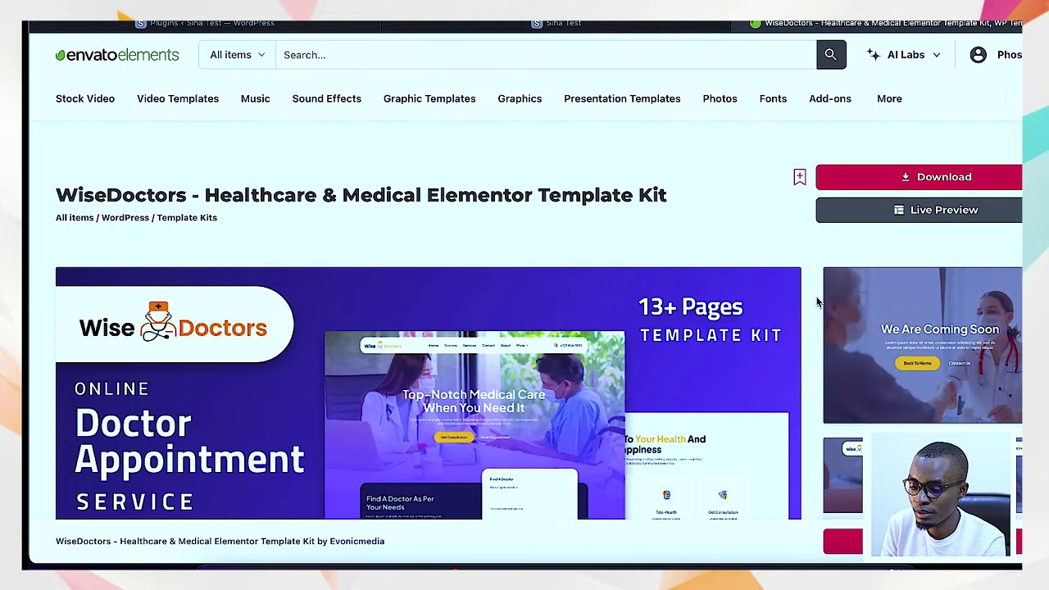
{"action": "left_click", "coordinate": [956, 177]}
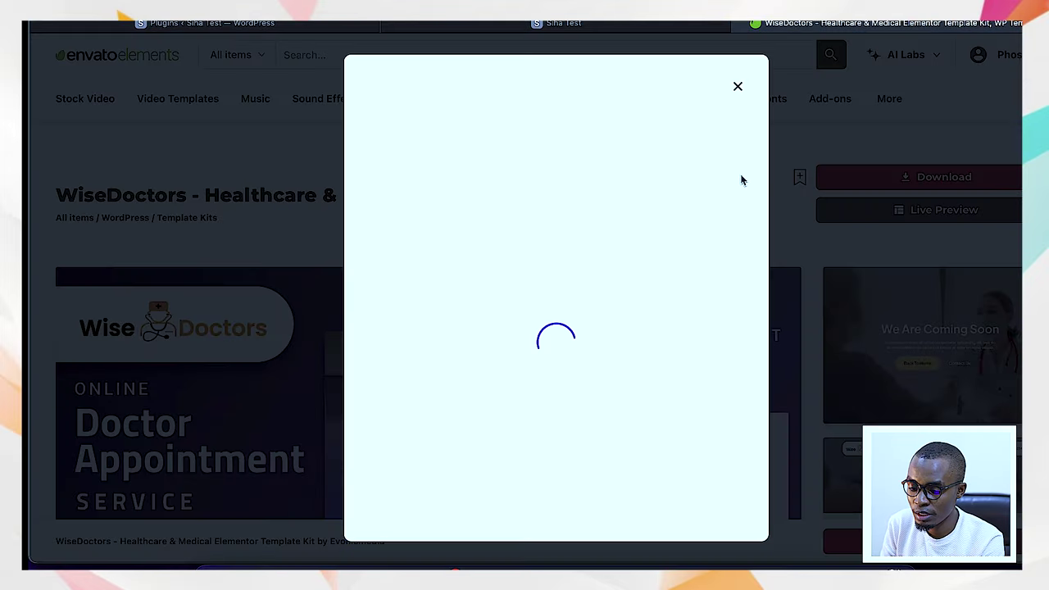
{"action": "left_click", "coordinate": [620, 443]}
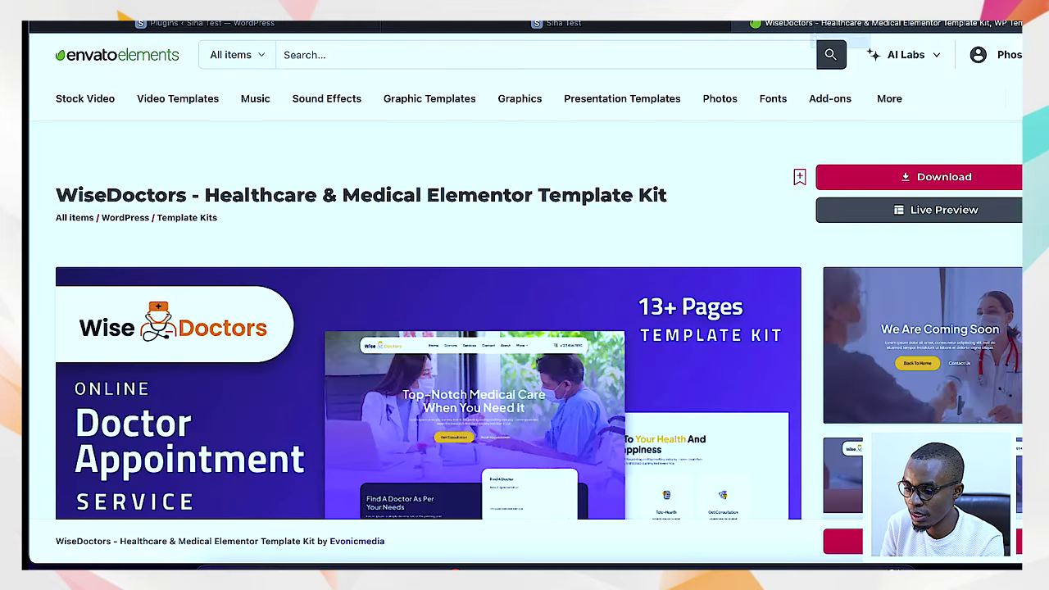
Locate the downloaded WiseDoctors kit in Finder and restore its ZIP file from the Bin to the Downloads folder
{"action": "key", "text": "alt+super+l"}
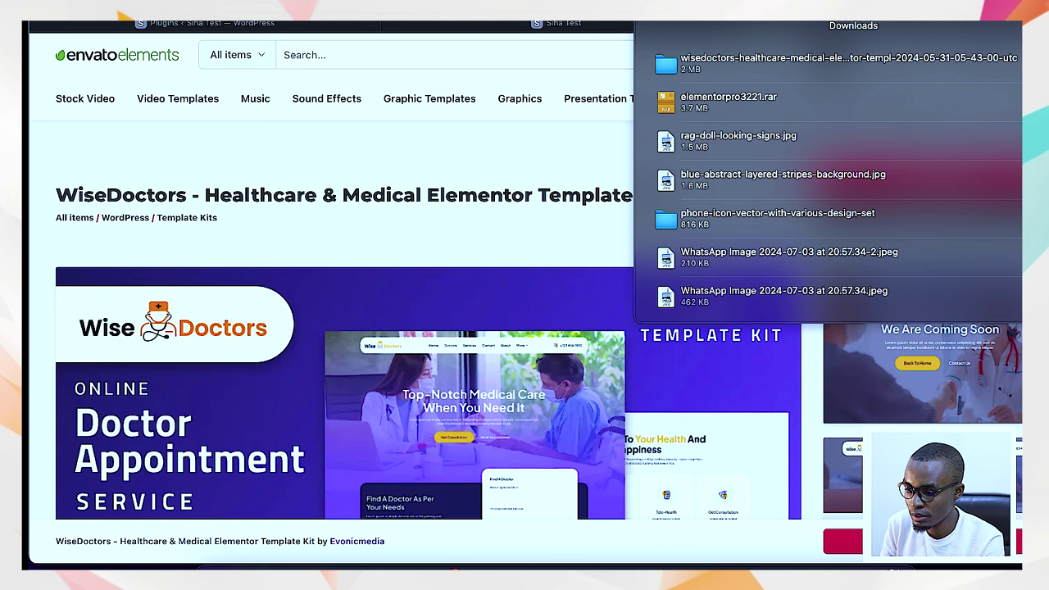
{"action": "left_click", "coordinate": [702, 69]}
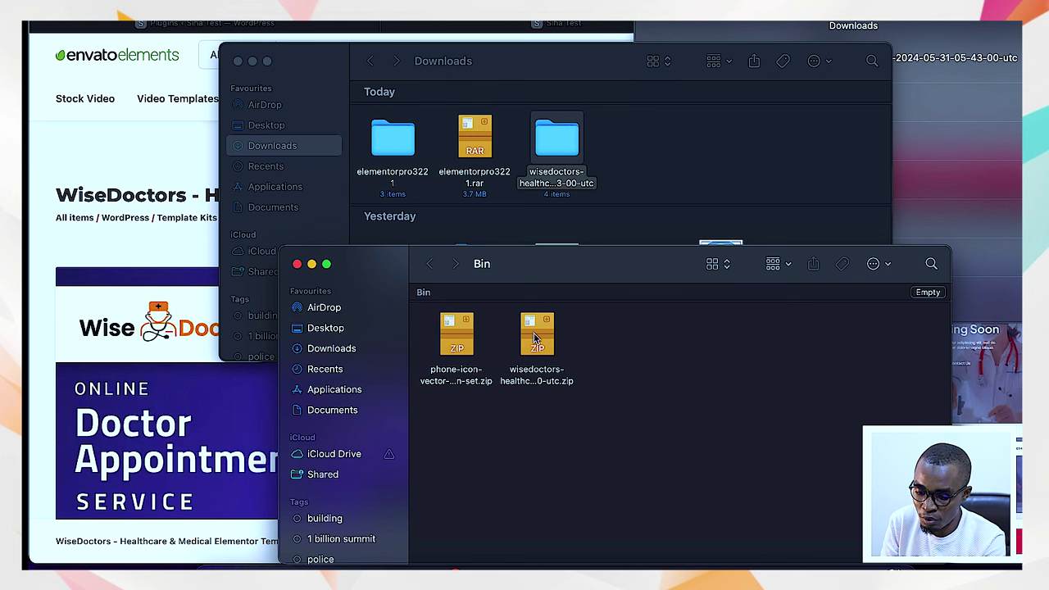
{"action": "left_click", "coordinate": [533, 338]}
{"action": "left_click_drag", "start_coordinate": [534, 338], "coordinate": [637, 168]}
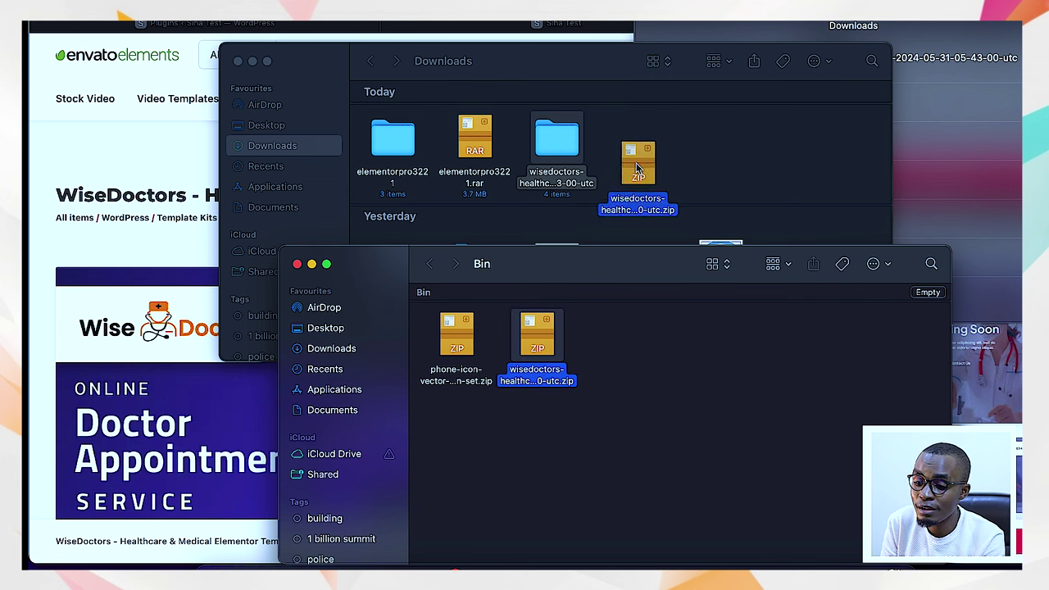
{"action": "left_click", "coordinate": [295, 263]}
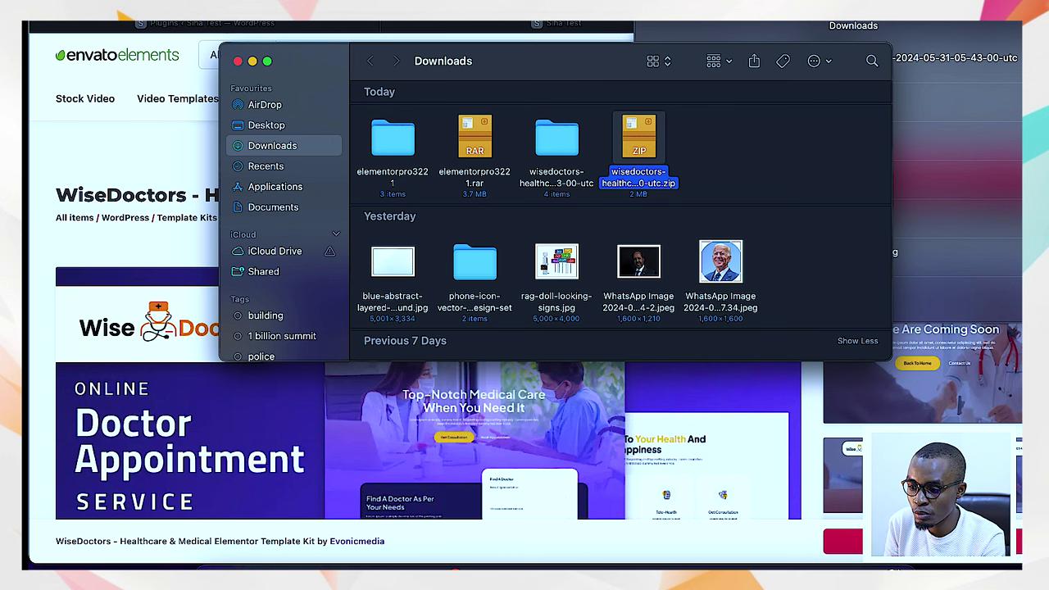
{"action": "key", "text": "super+w"}
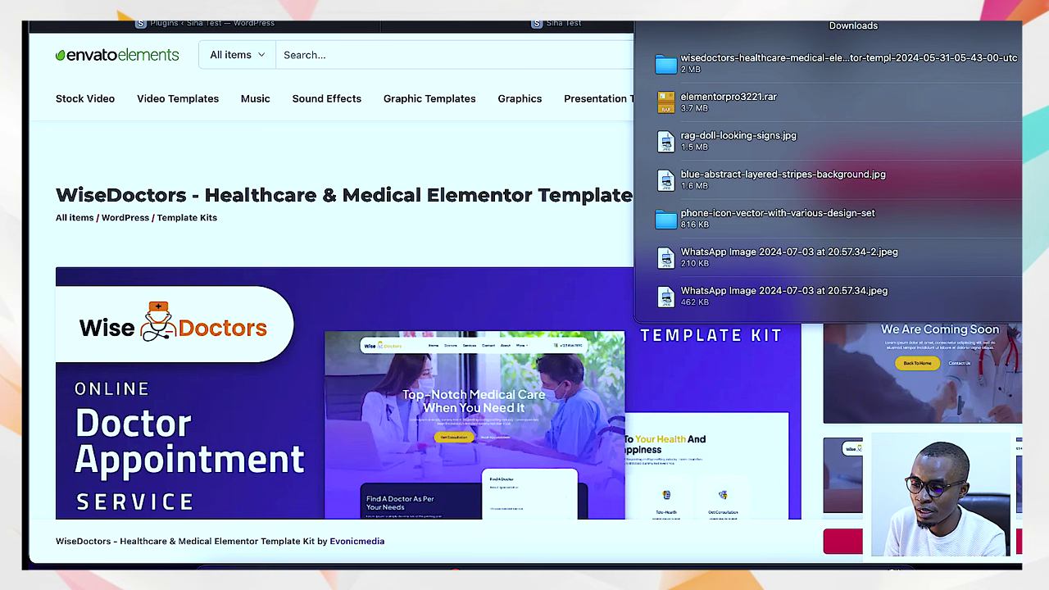
{"action": "key", "text": "Escape"}
Back in the Siha Test WordPress admin, disable Elementor's default colors and default fonts in its general settings and save
{"action": "mouse_move", "coordinate": [619, 86]}
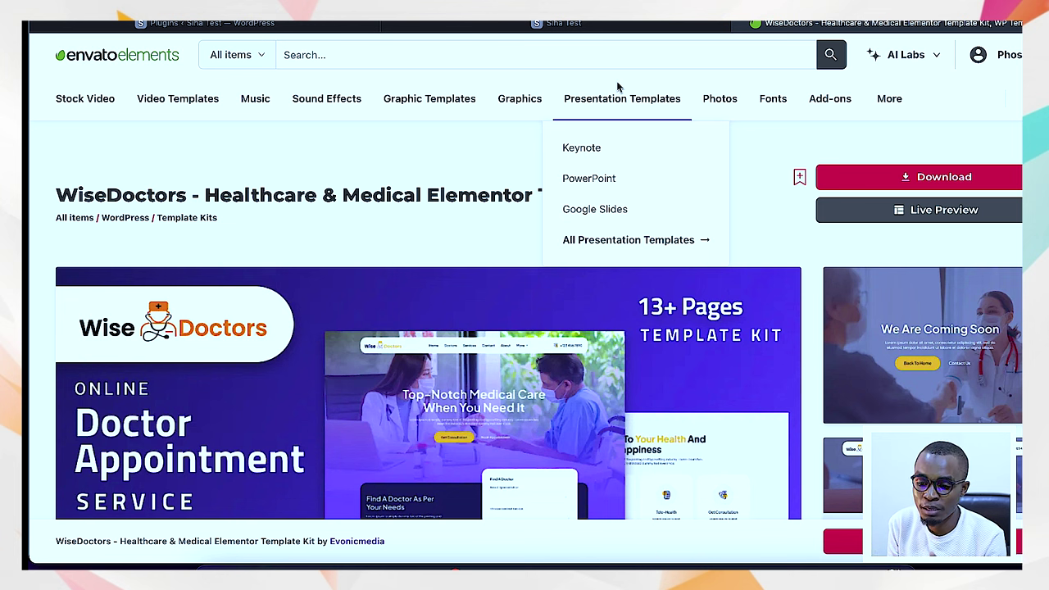
{"action": "left_click", "coordinate": [588, 25]}
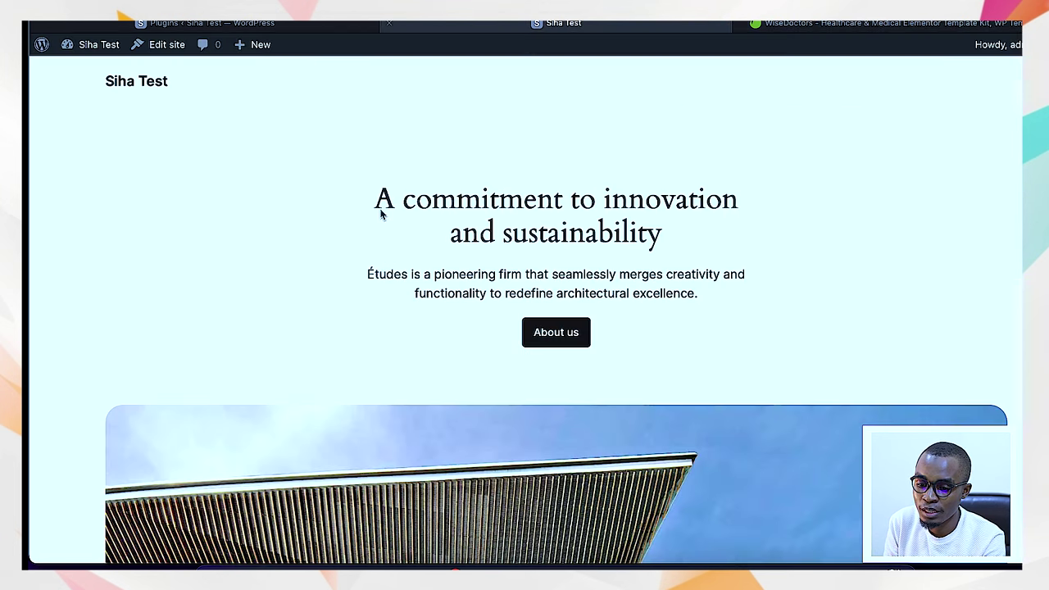
{"action": "left_click", "coordinate": [301, 23]}
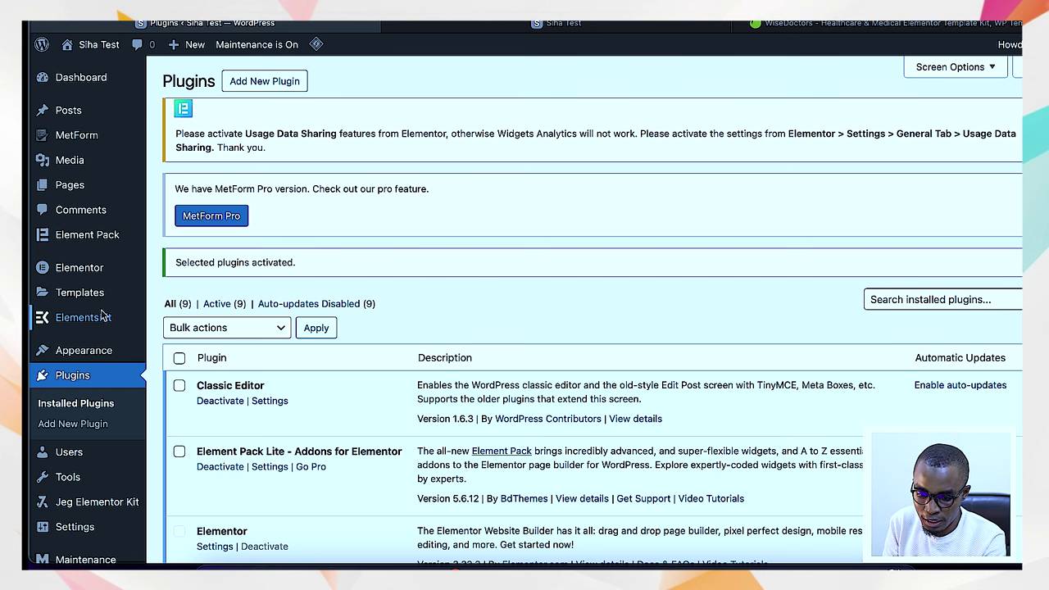
{"action": "mouse_move", "coordinate": [91, 275]}
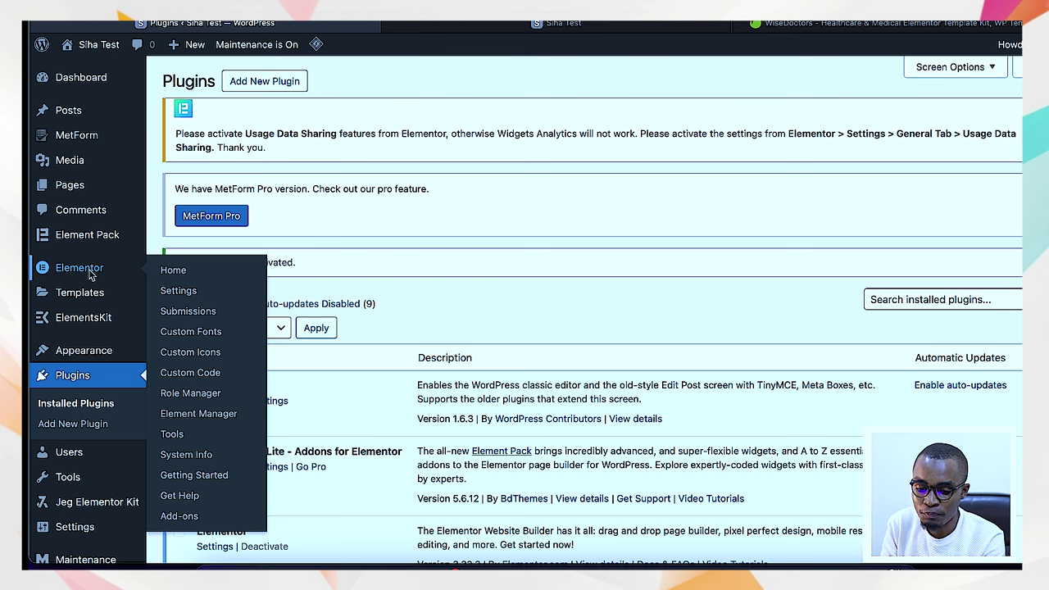
{"action": "left_click", "coordinate": [179, 290]}
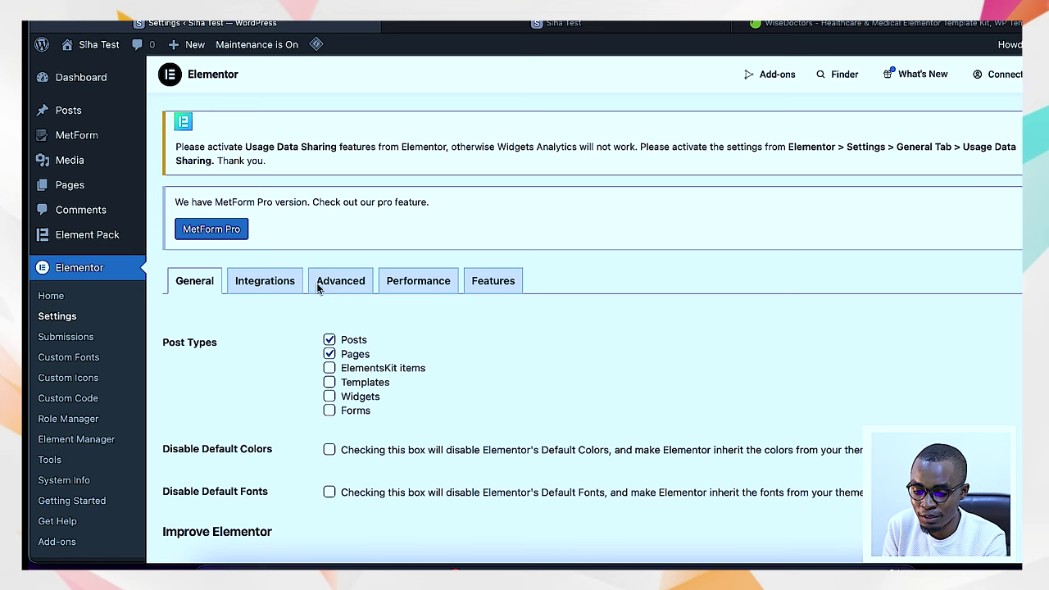
{"action": "scroll", "coordinate": [489, 432], "scroll_direction": "down", "scroll_amount": 2}
{"action": "left_click", "coordinate": [329, 359]}
{"action": "left_click", "coordinate": [329, 400]}
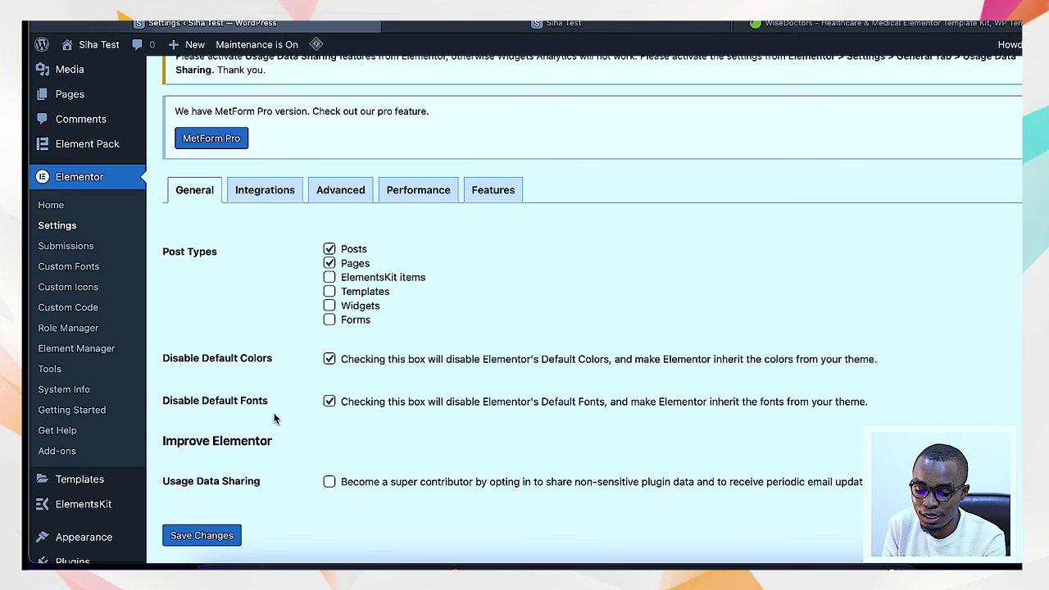
{"action": "left_click", "coordinate": [201, 535]}
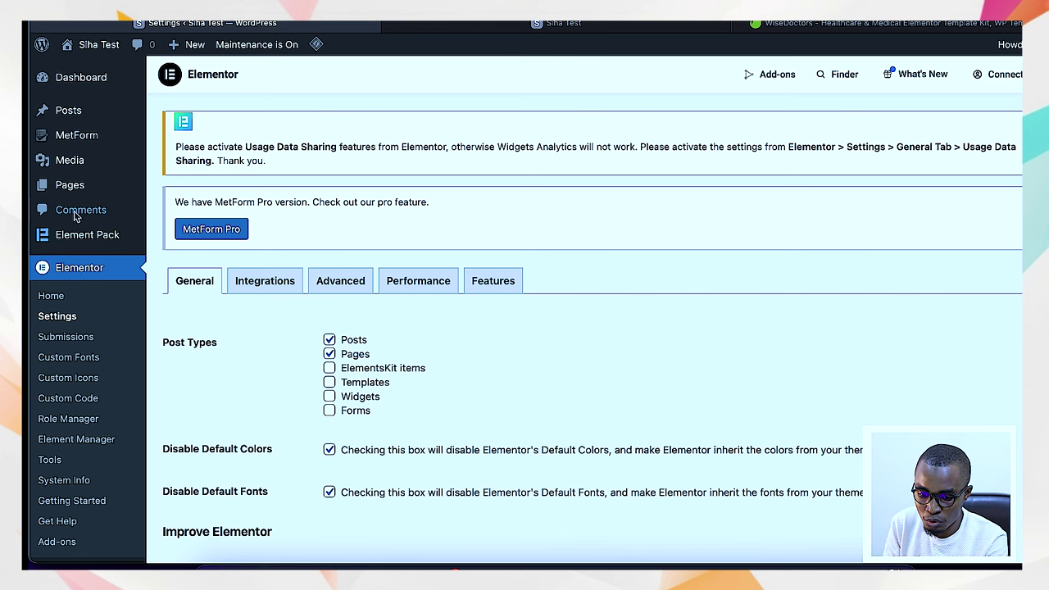
Open Elementor's Kit Library and go to its website kit import page
{"action": "scroll", "coordinate": [84, 274], "scroll_direction": "down", "scroll_amount": 5}
{"action": "mouse_move", "coordinate": [111, 363]}
{"action": "scroll", "coordinate": [111, 363], "scroll_direction": "up", "scroll_amount": 5}
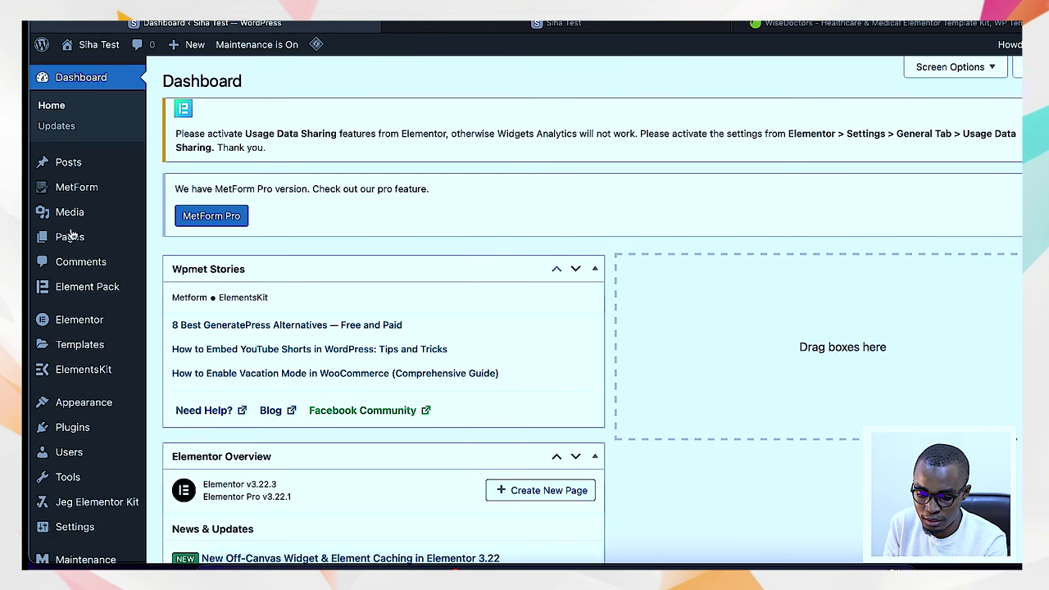
{"action": "mouse_move", "coordinate": [76, 351]}
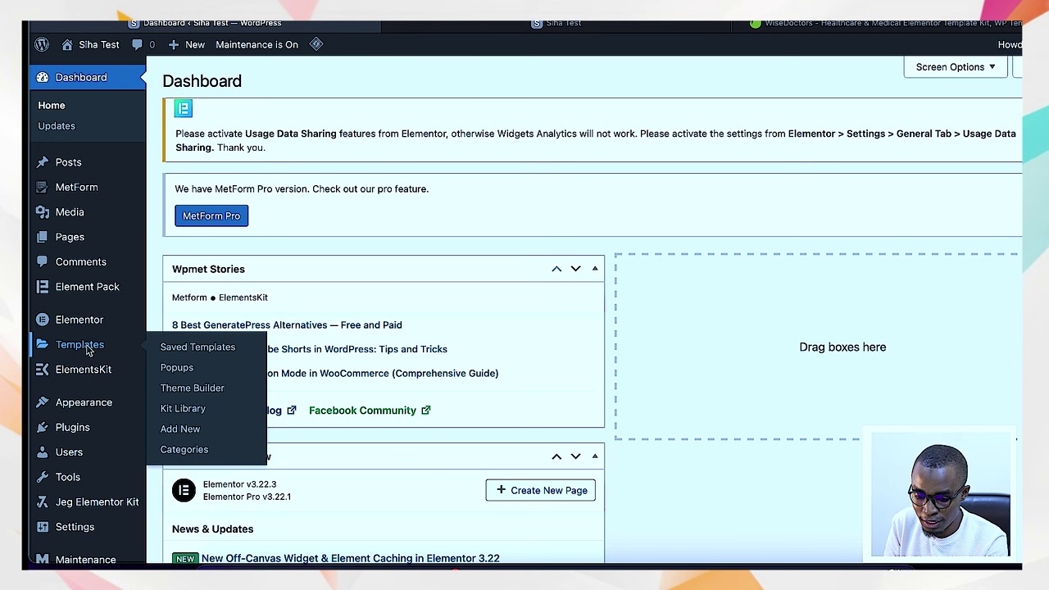
{"action": "left_click", "coordinate": [182, 412]}
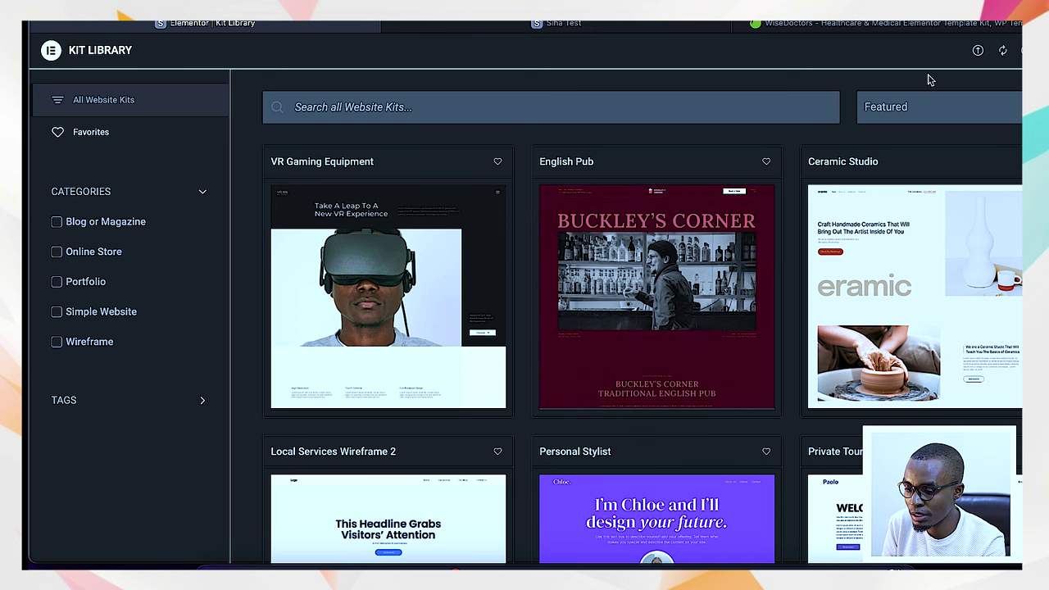
{"action": "left_click", "coordinate": [978, 52]}
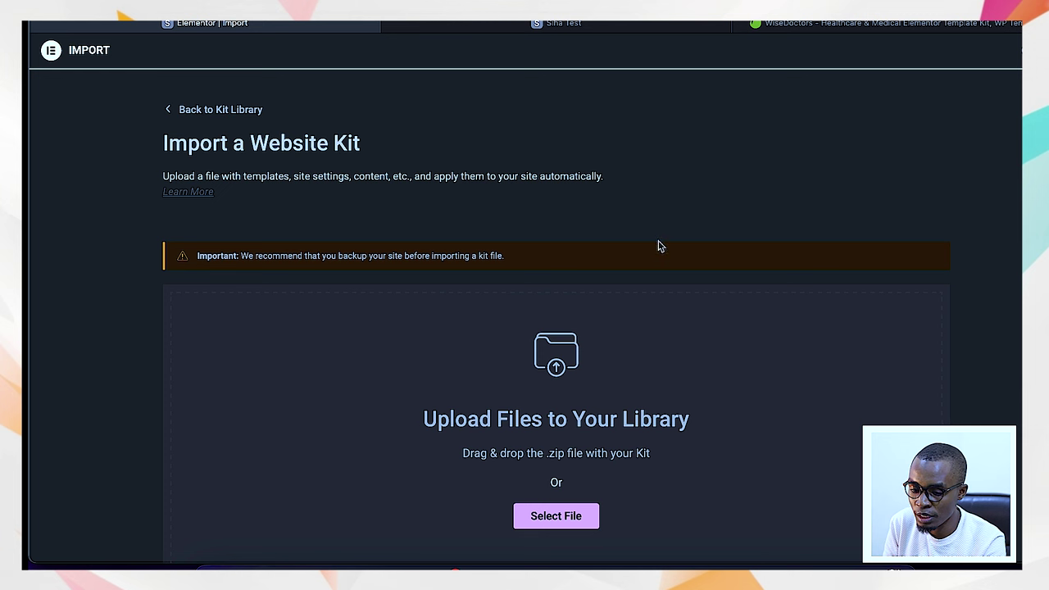
Upload the WiseDoctors kit ZIP from the Finder Downloads folder to the website kit import page
{"action": "scroll", "coordinate": [655, 353], "scroll_direction": "down", "scroll_amount": 2}
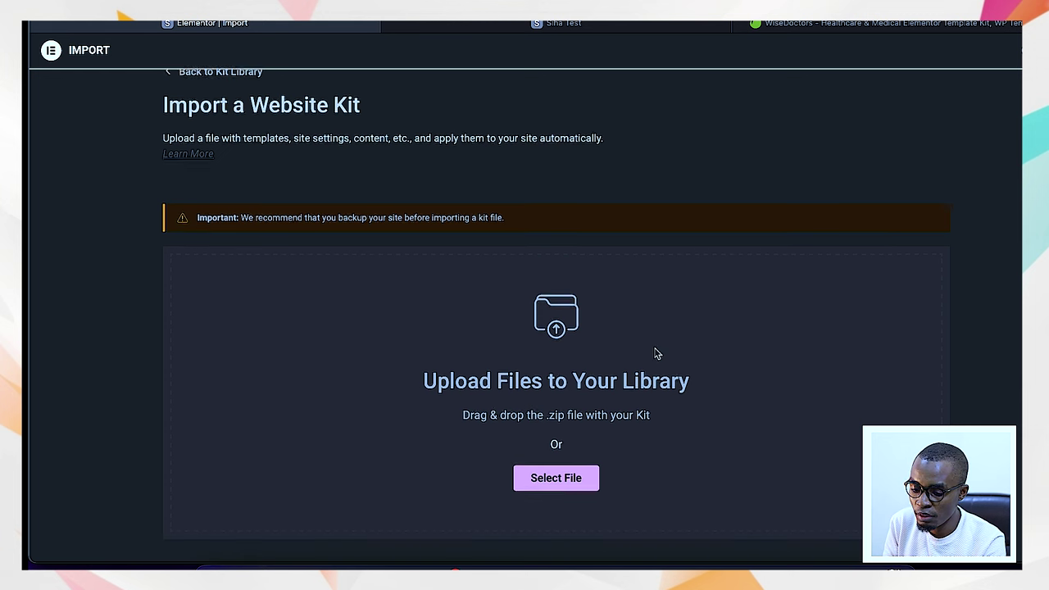
{"action": "left_click", "coordinate": [216, 567]}
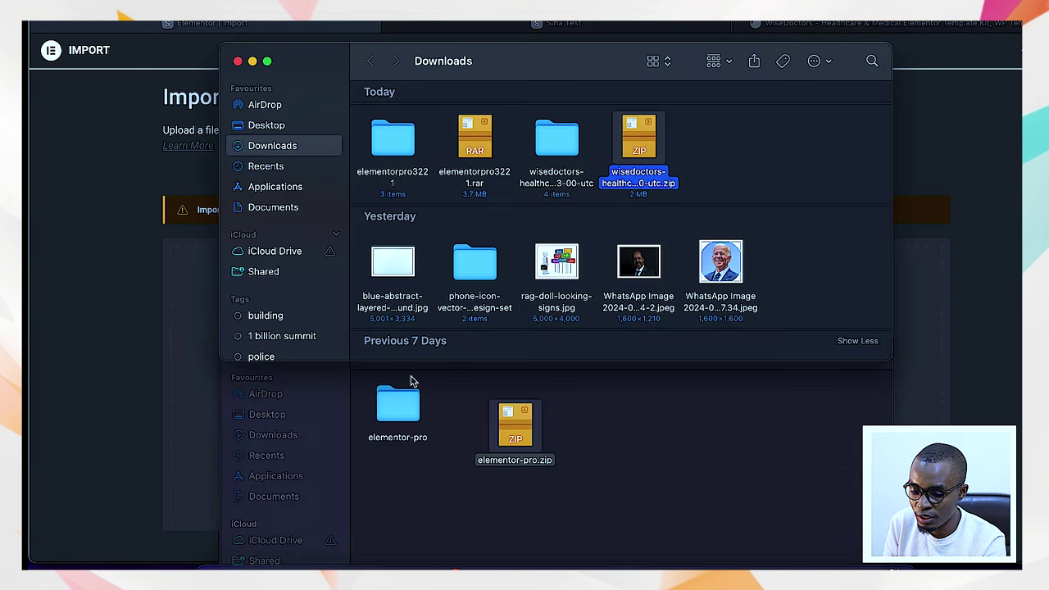
{"action": "left_click", "coordinate": [442, 390]}
{"action": "left_click", "coordinate": [238, 350]}
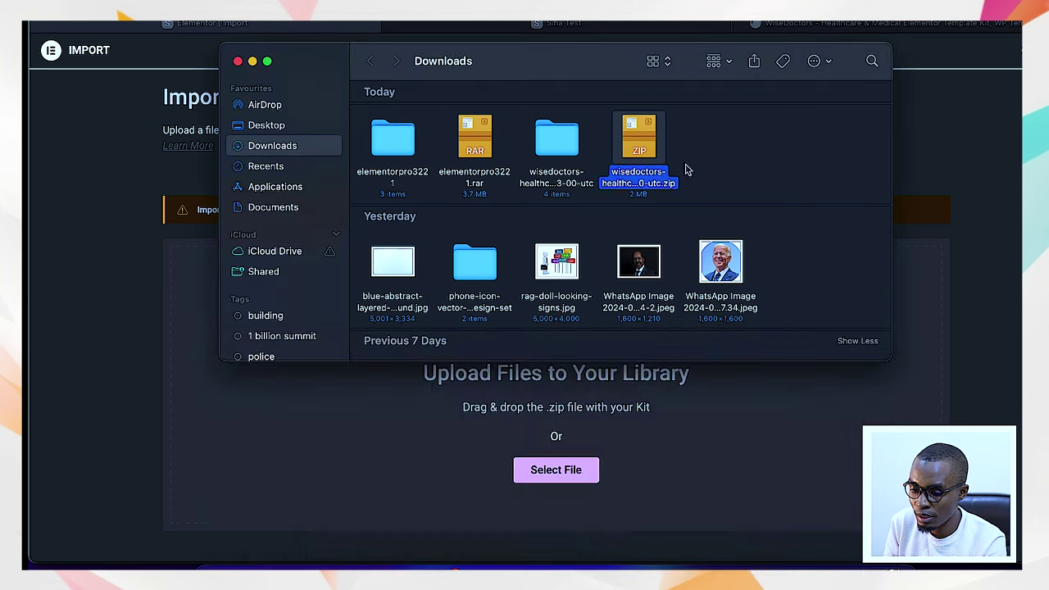
{"action": "left_click_drag", "start_coordinate": [565, 361], "coordinate": [563, 228]}
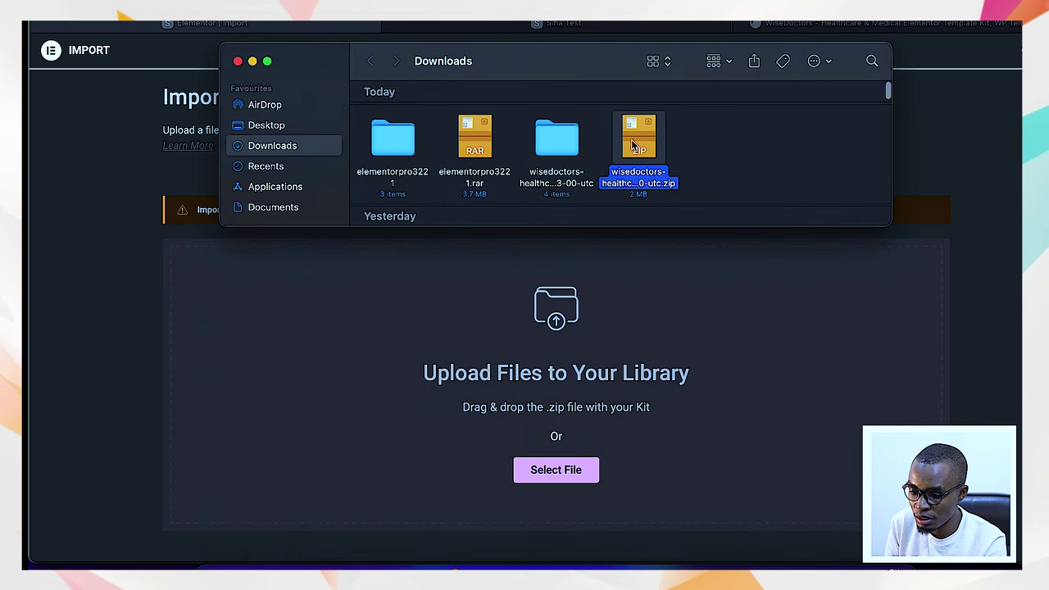
{"action": "left_click_drag", "start_coordinate": [636, 139], "coordinate": [574, 452]}
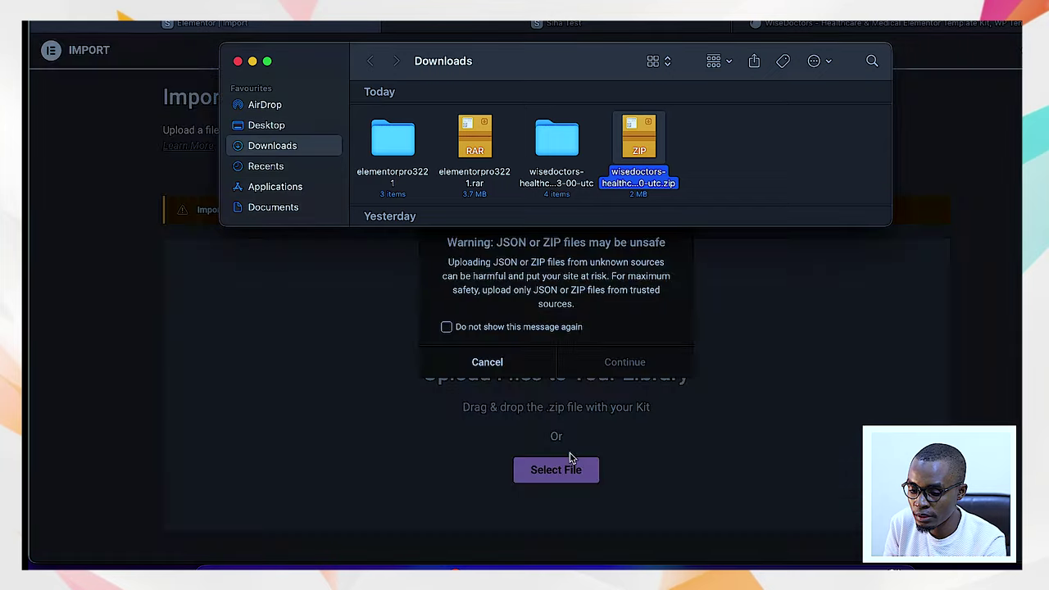
Accept the unsafe-file warning with "Do not show this message again" checked, and enable unfiltered file uploads to import the kit
{"action": "left_click", "coordinate": [627, 330]}
{"action": "left_click", "coordinate": [446, 327]}
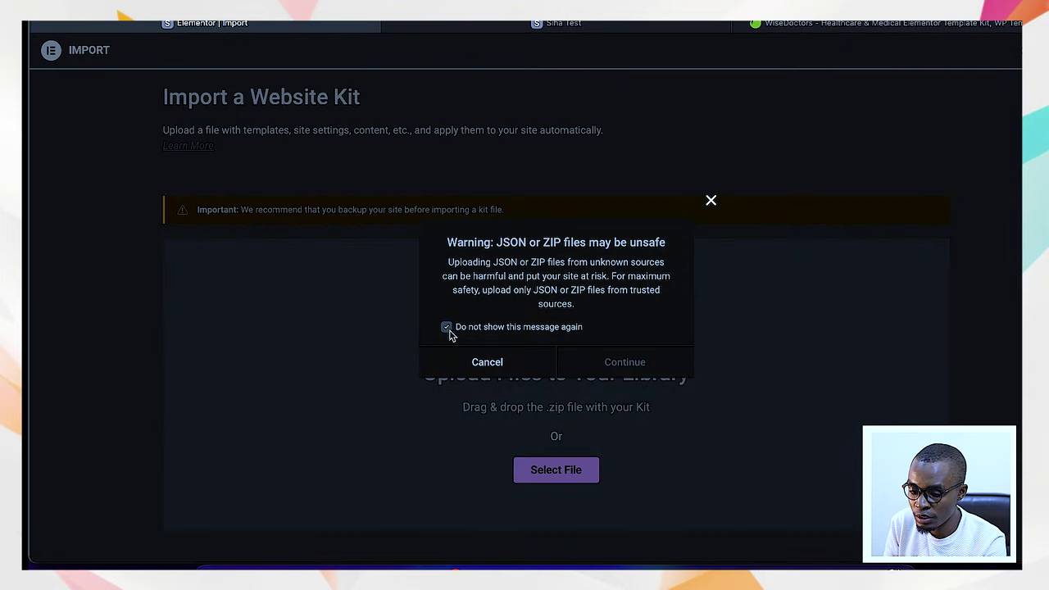
{"action": "left_click", "coordinate": [620, 367]}
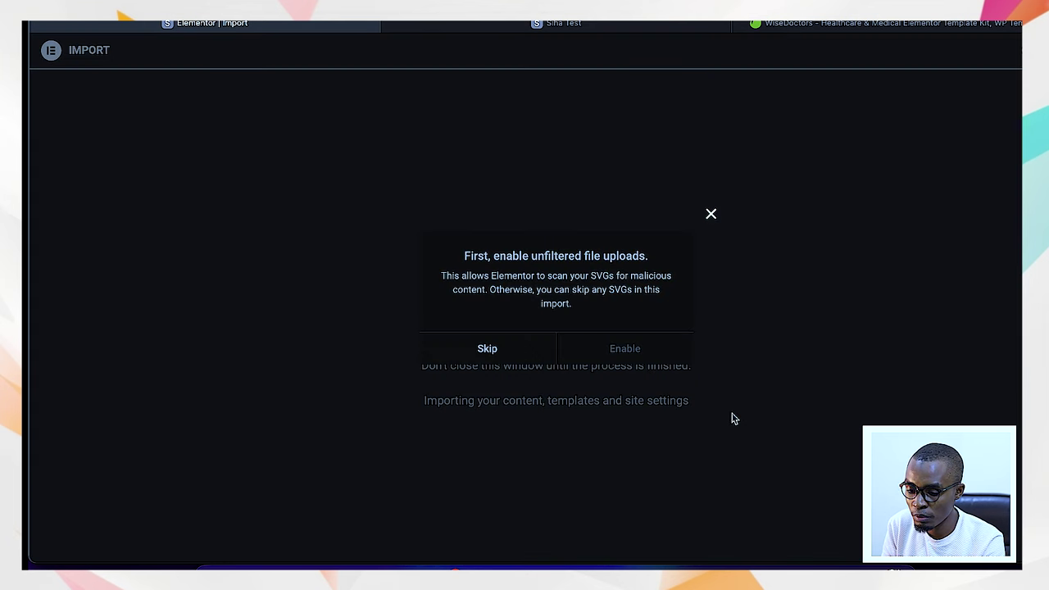
{"action": "left_click", "coordinate": [616, 348]}
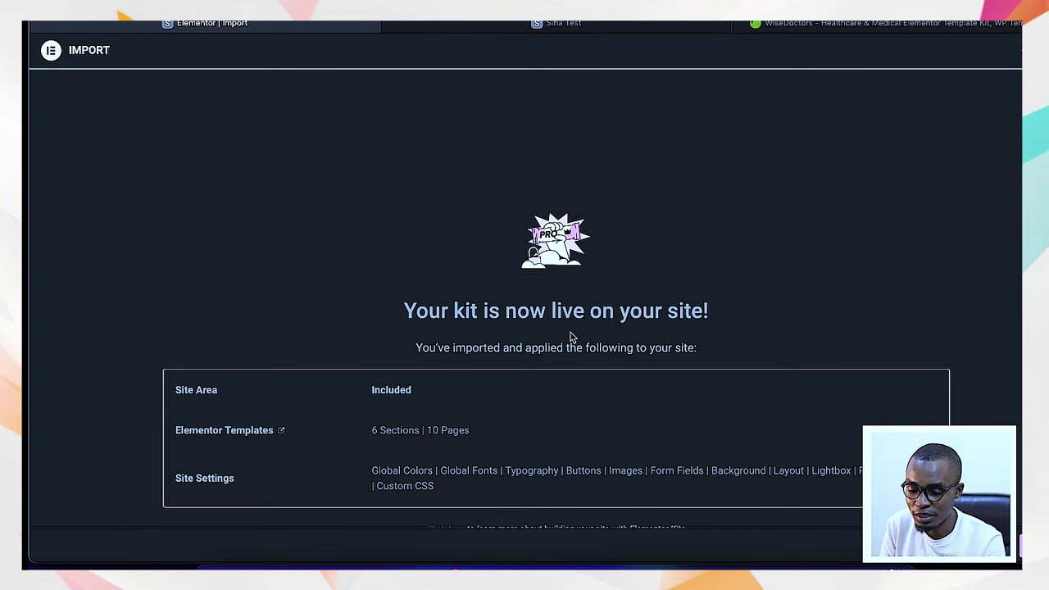
{"action": "scroll", "coordinate": [471, 327], "scroll_direction": "down", "scroll_amount": 1}
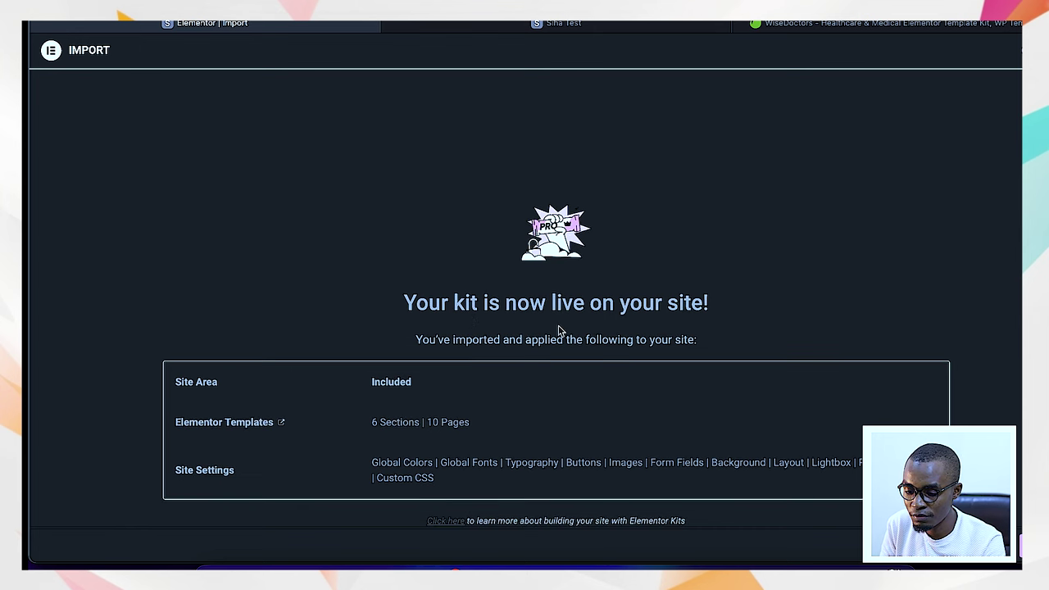